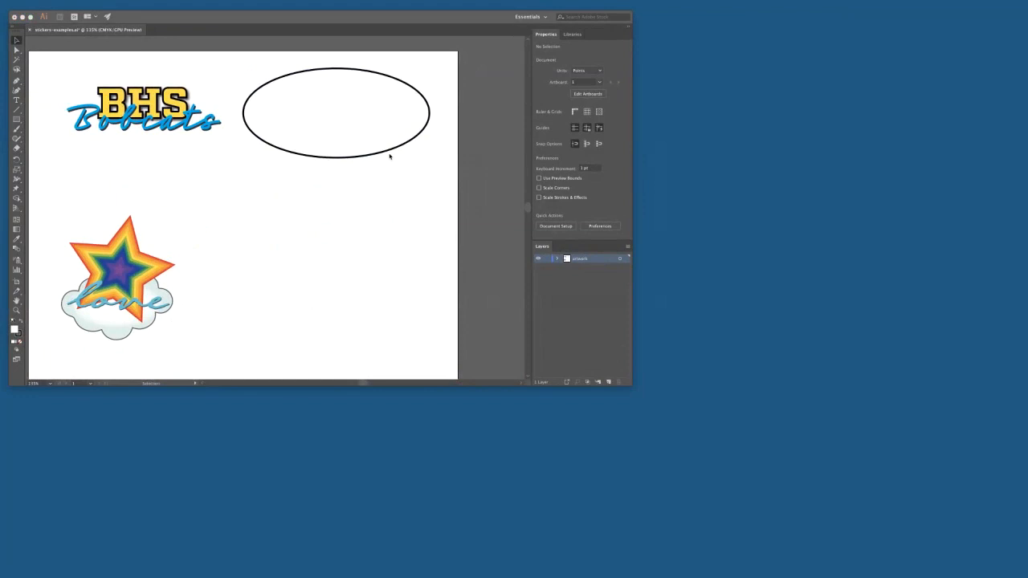
Step: Isolate the group containing the BHS Bobcats lettering and the large oval for editing
left_click(390, 152)
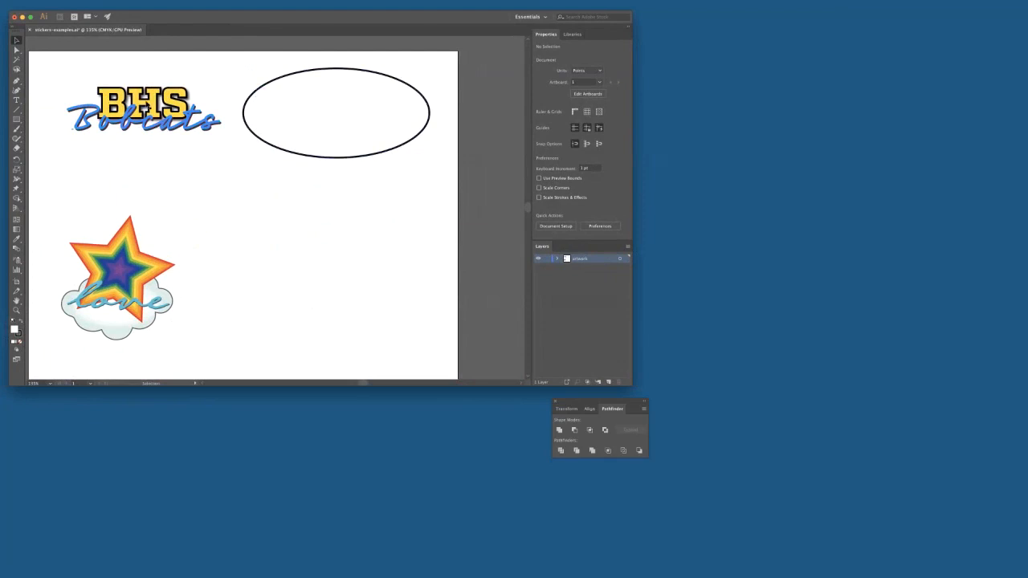
left_click(147, 107)
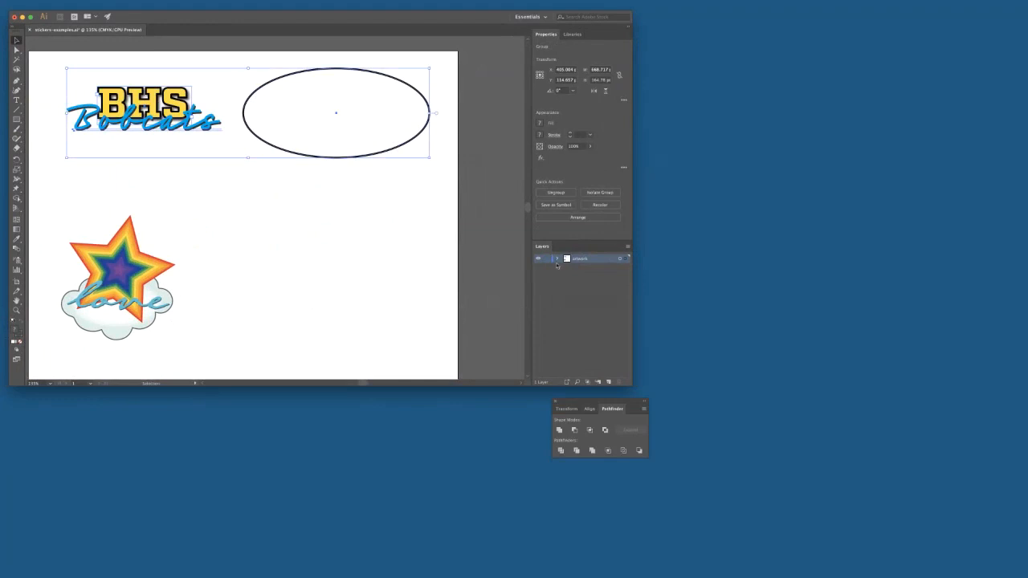
left_click(558, 259)
left_click(589, 269)
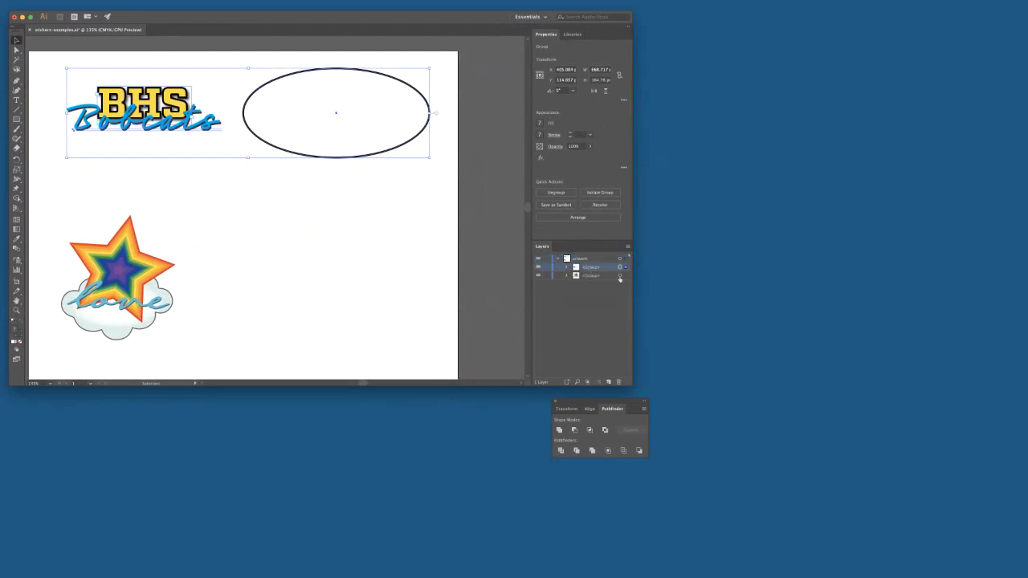
left_click(621, 275)
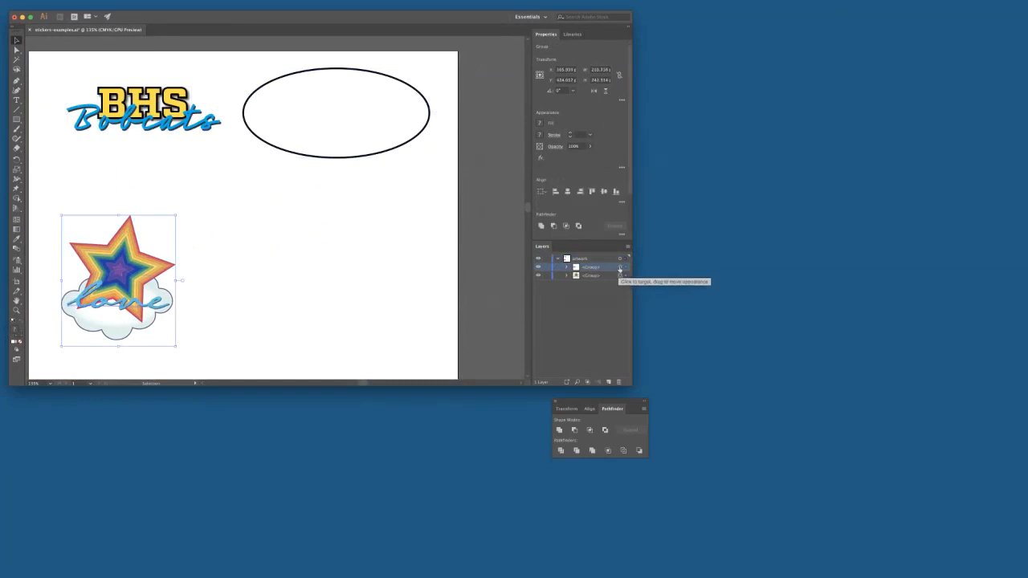
left_click(621, 268)
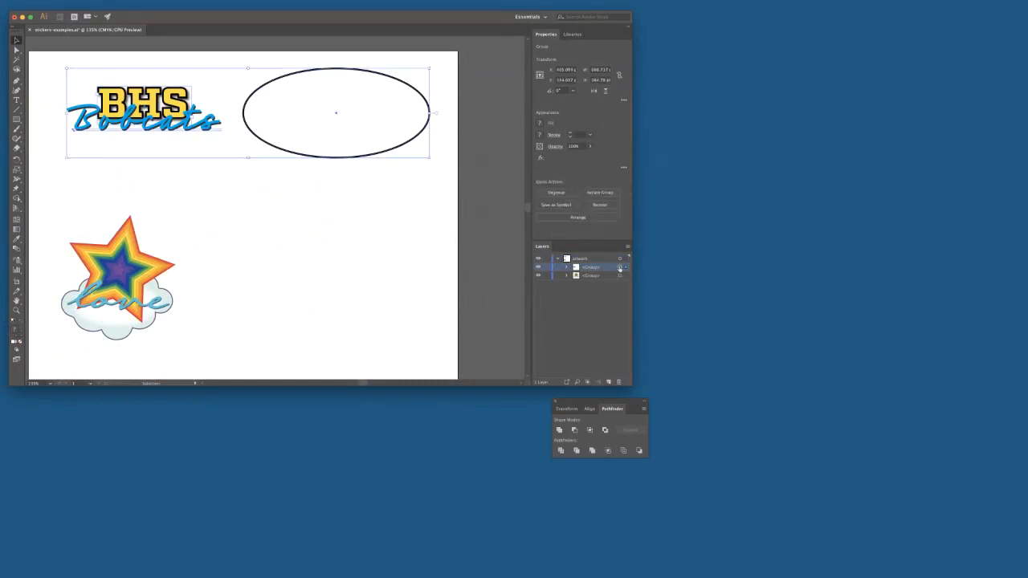
left_click(599, 194)
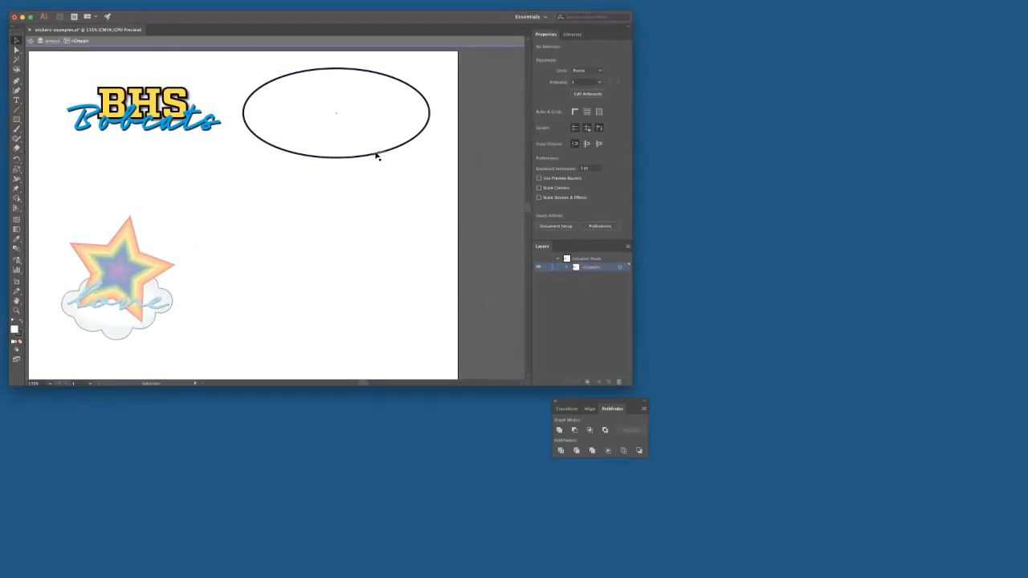
Step: Move the oval around the BHS Bobcats lettering and align them on their horizontal centers
left_click_drag(377, 156, 182, 151)
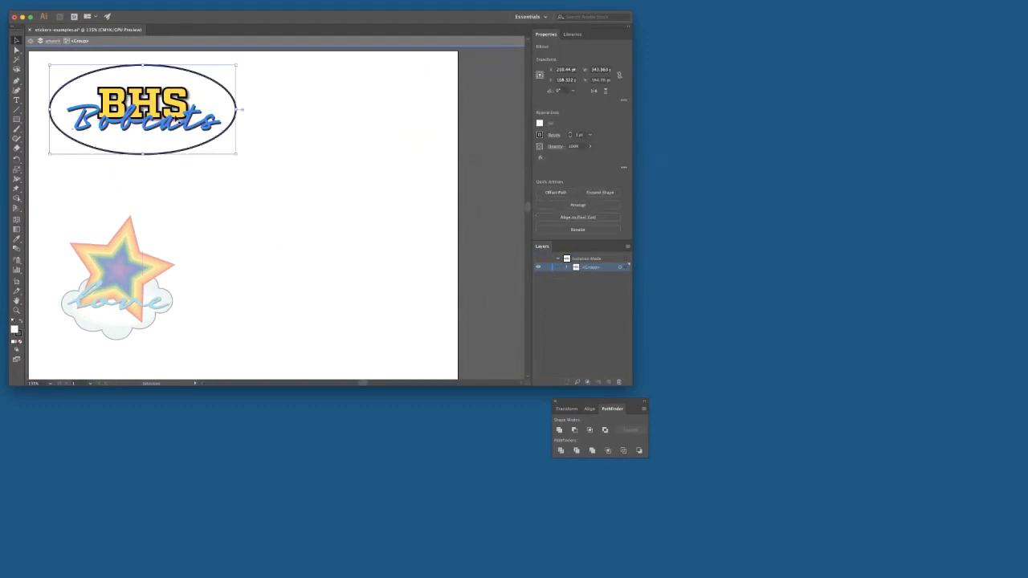
left_click(174, 105, "shift")
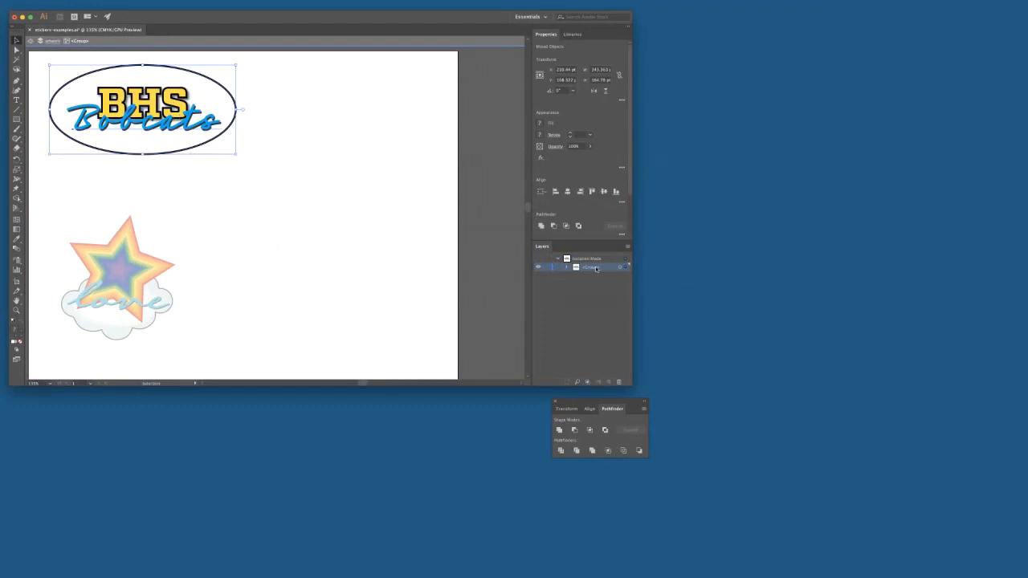
left_click(565, 269)
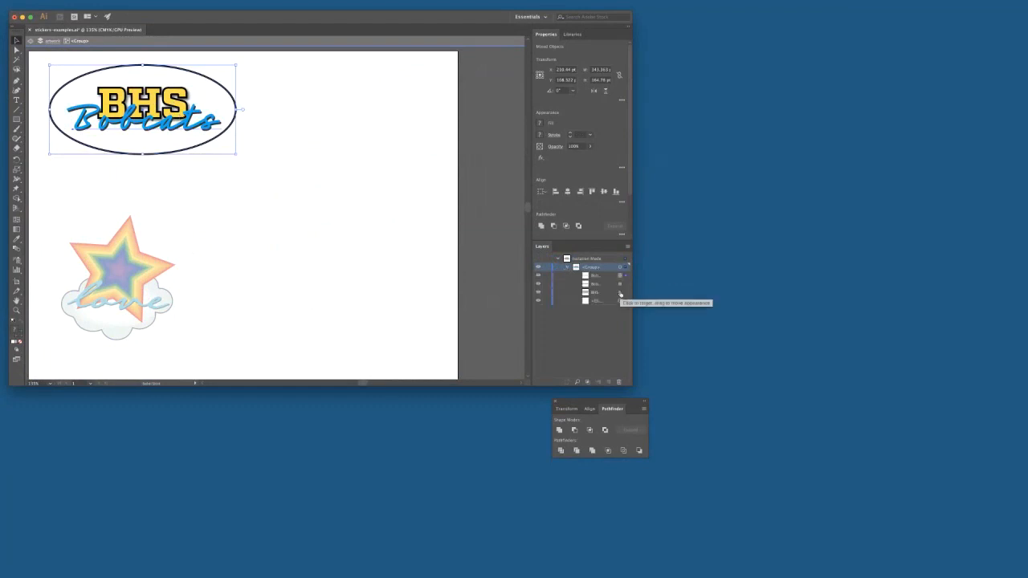
left_click(568, 192)
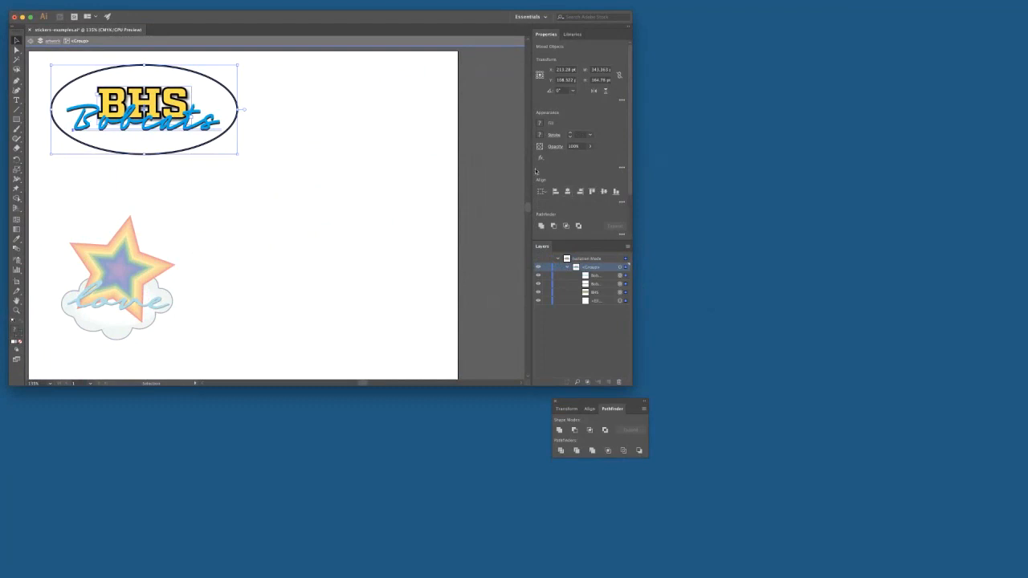
left_click(403, 113)
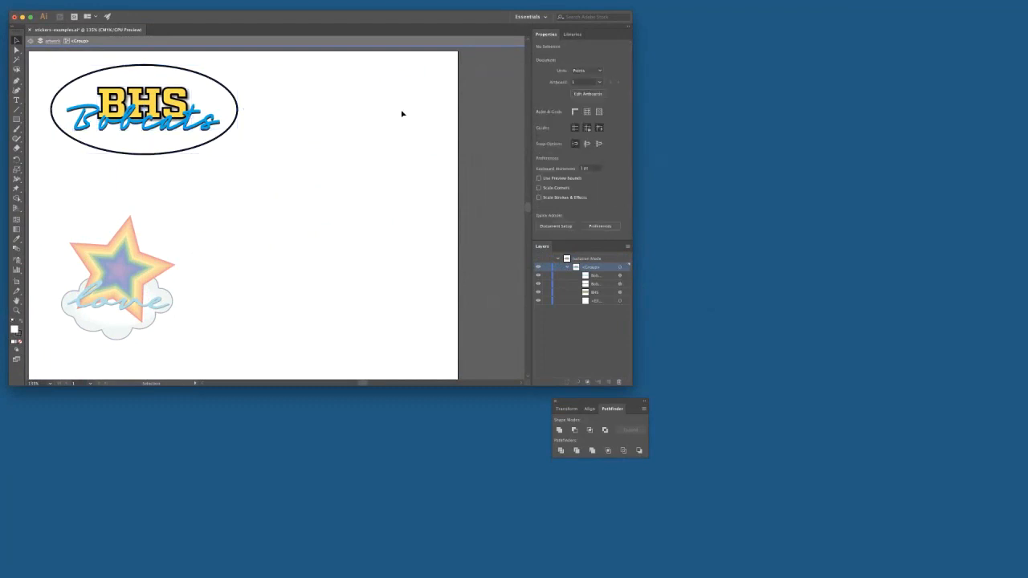
Step: Create an offset path 10 pt outside the oval with Miter joins and a miter limit of 4
left_click(218, 85)
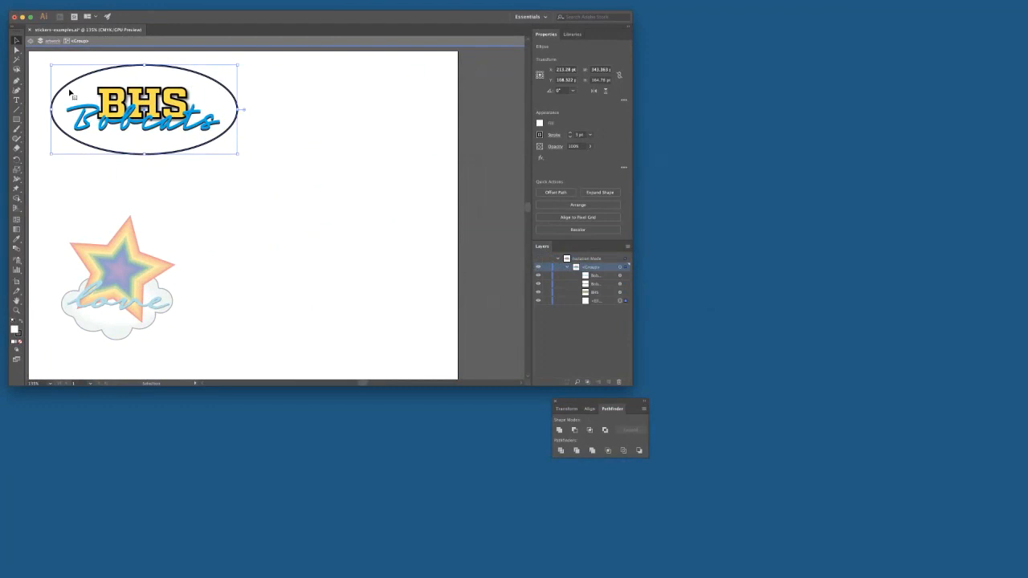
left_click(107, 8)
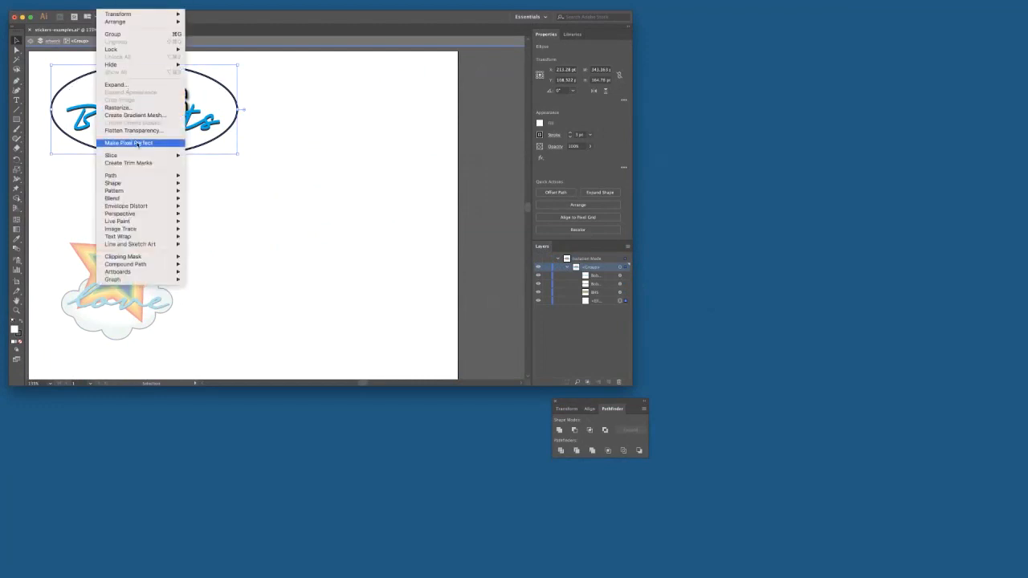
mouse_move(145, 175)
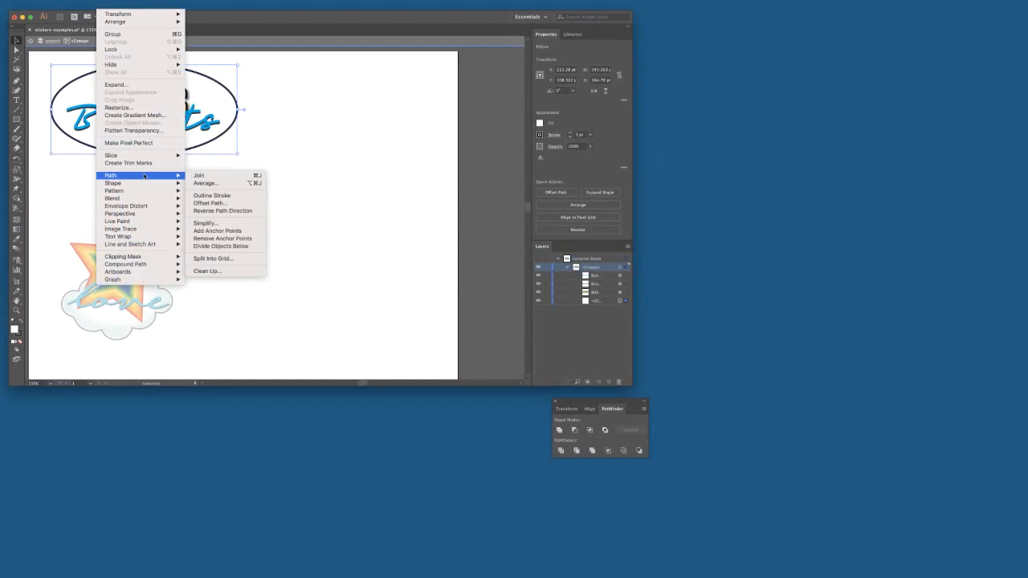
left_click(205, 203)
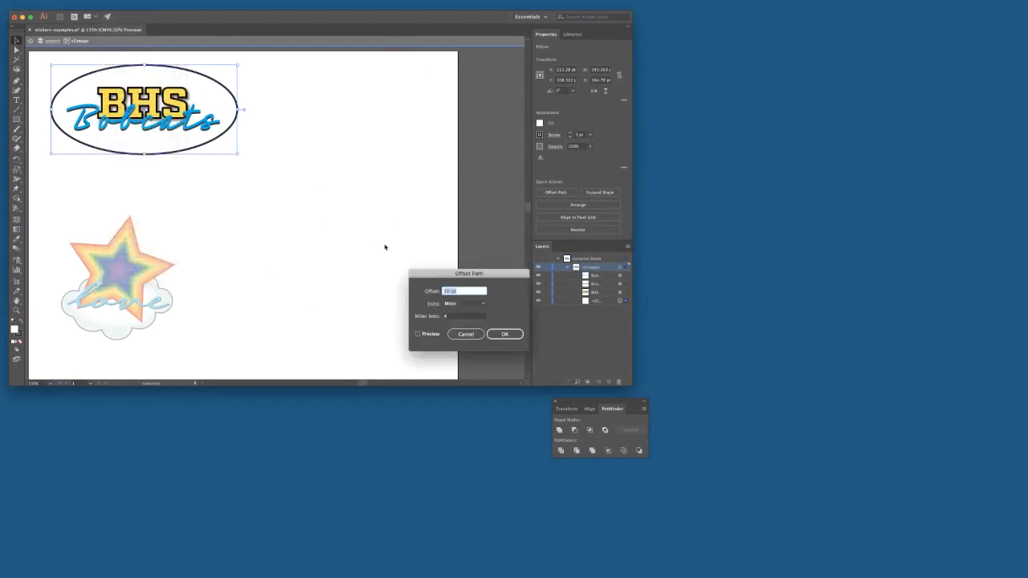
left_click_drag(425, 280, 282, 120)
left_click(286, 180)
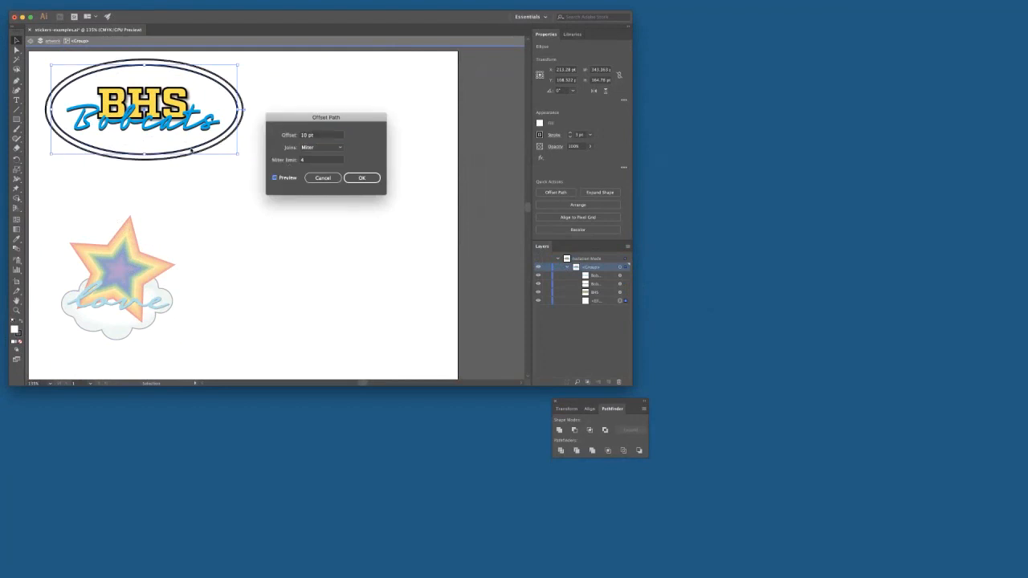
left_click(310, 136)
left_click(362, 178)
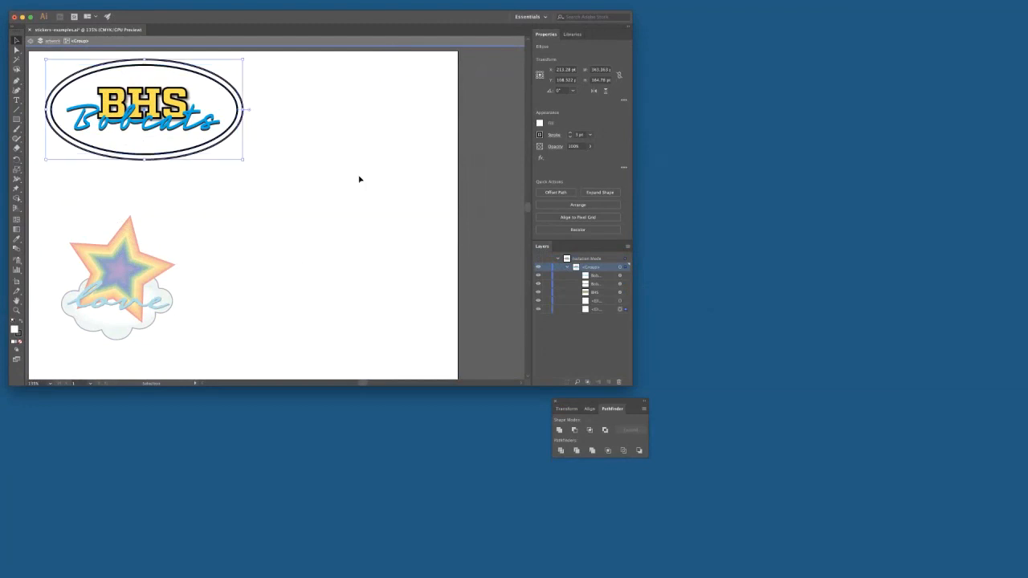
Step: Thicken the stroke of the inner oval around the BHS Bobcats lettering
left_click(251, 101)
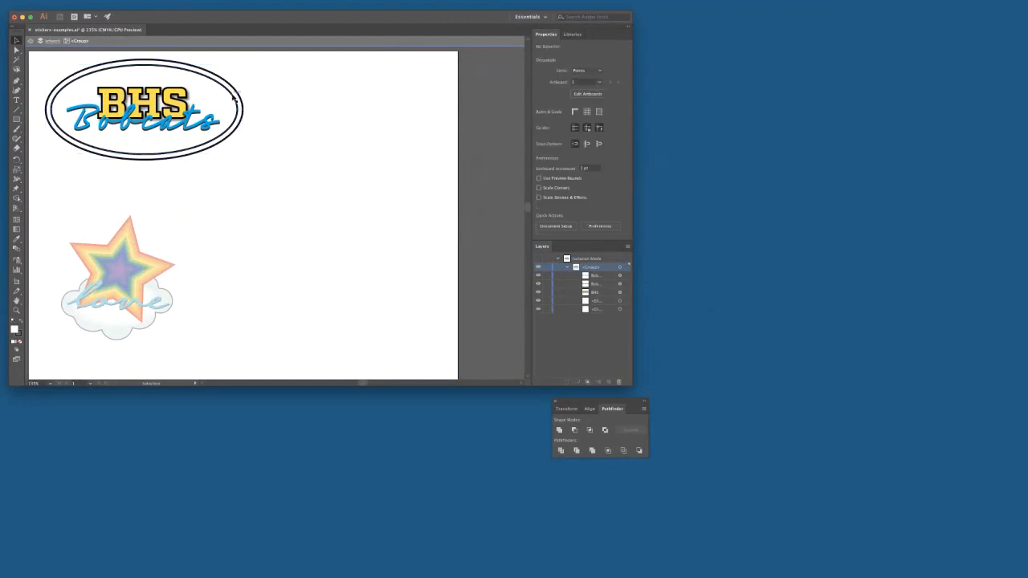
left_click(232, 94)
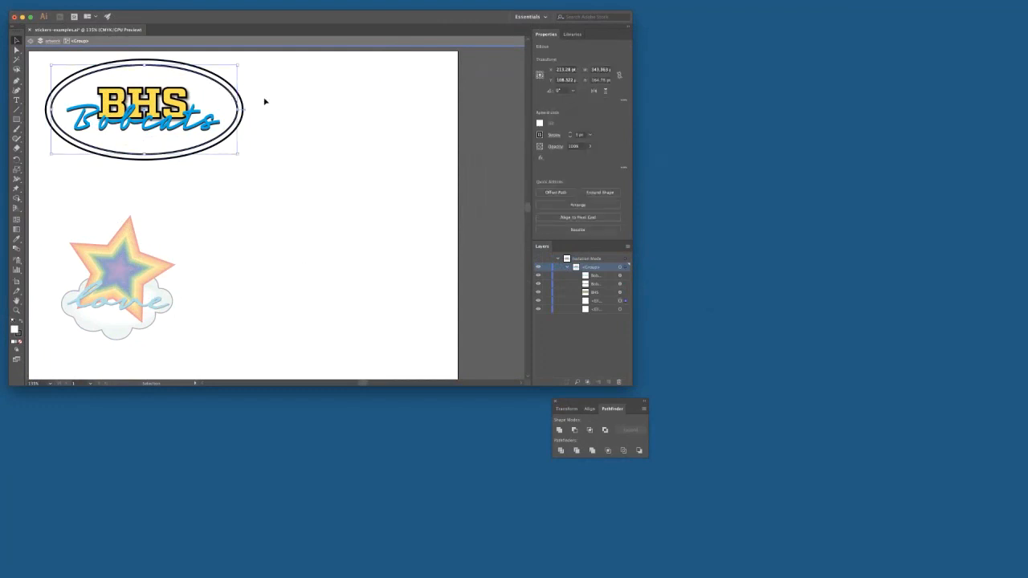
left_click(570, 134)
left_click(570, 133)
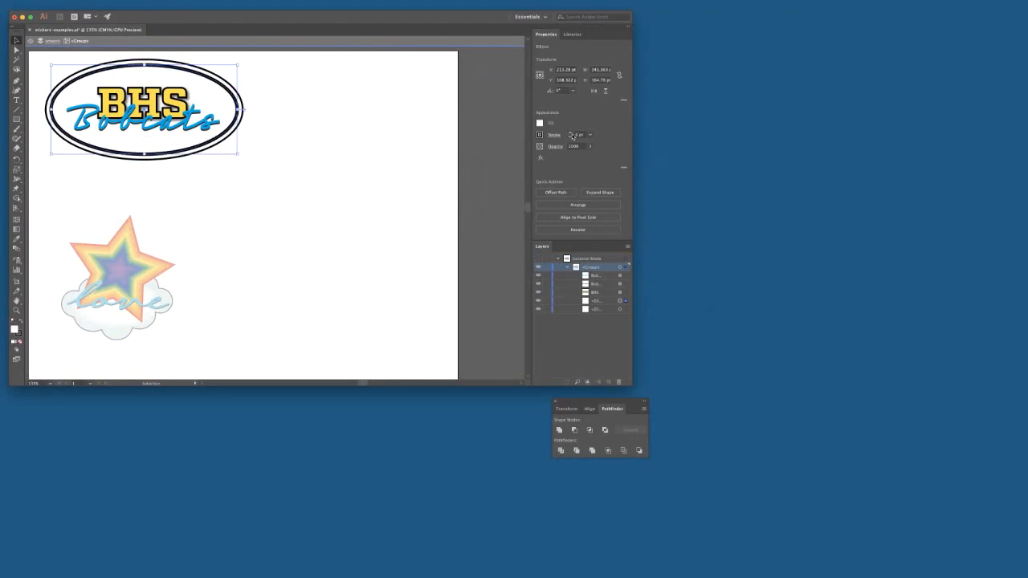
left_click(283, 88)
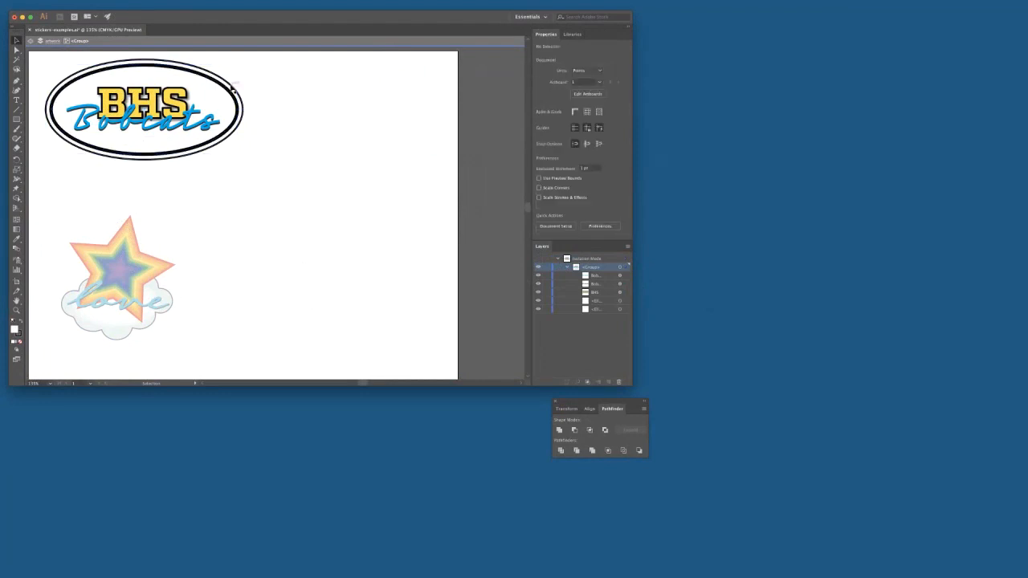
Step: Color the outer oval's stroke pink, then swap its fill and stroke for a pink fill with a white stroke
left_click(234, 90)
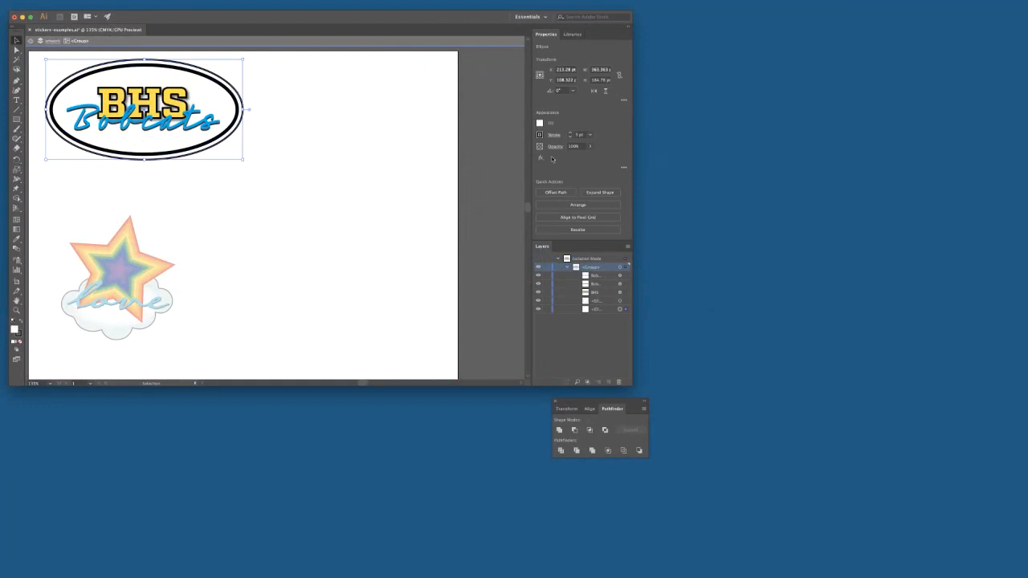
left_click(539, 135)
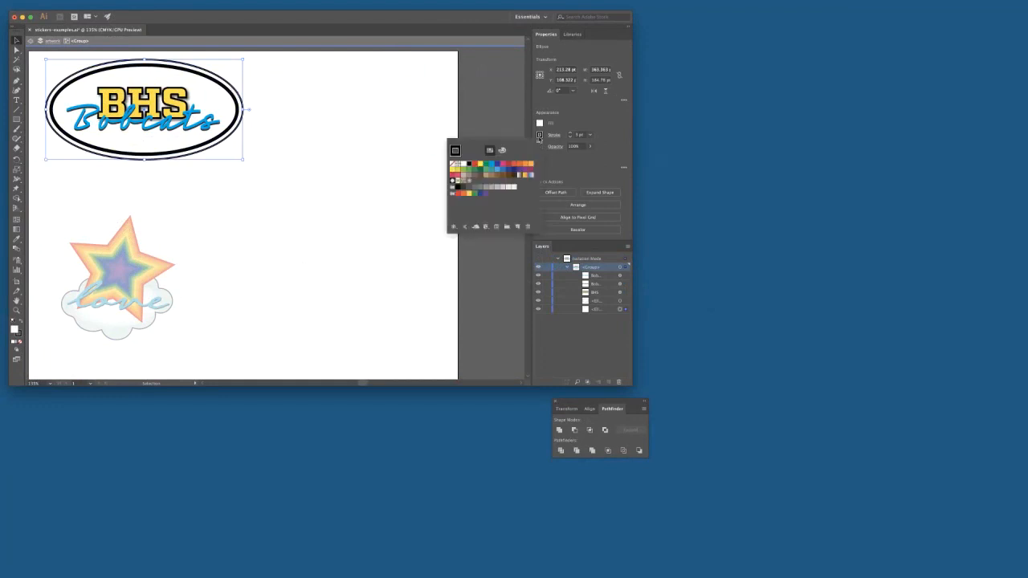
left_click(503, 166)
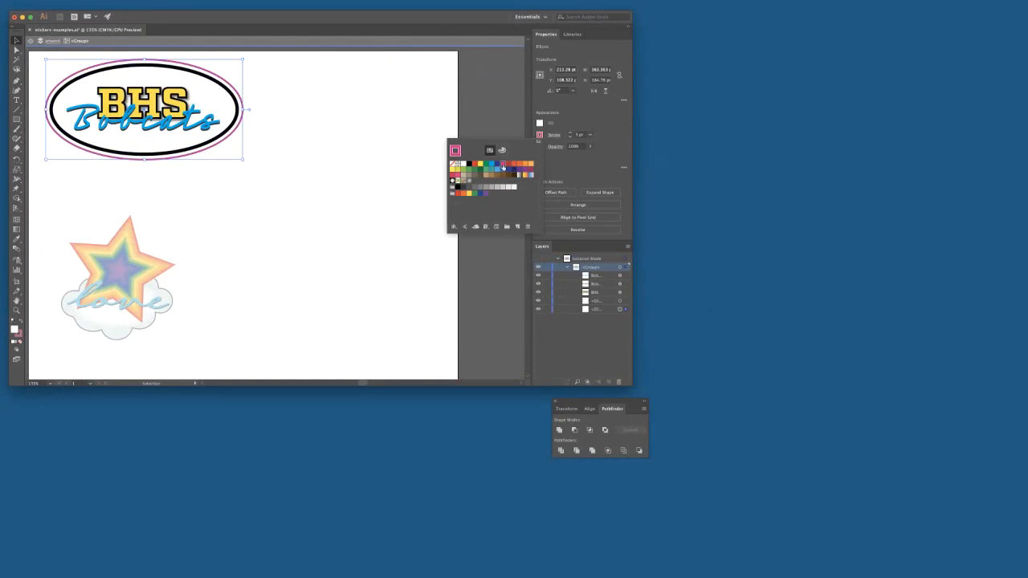
left_click(21, 323)
left_click(21, 322)
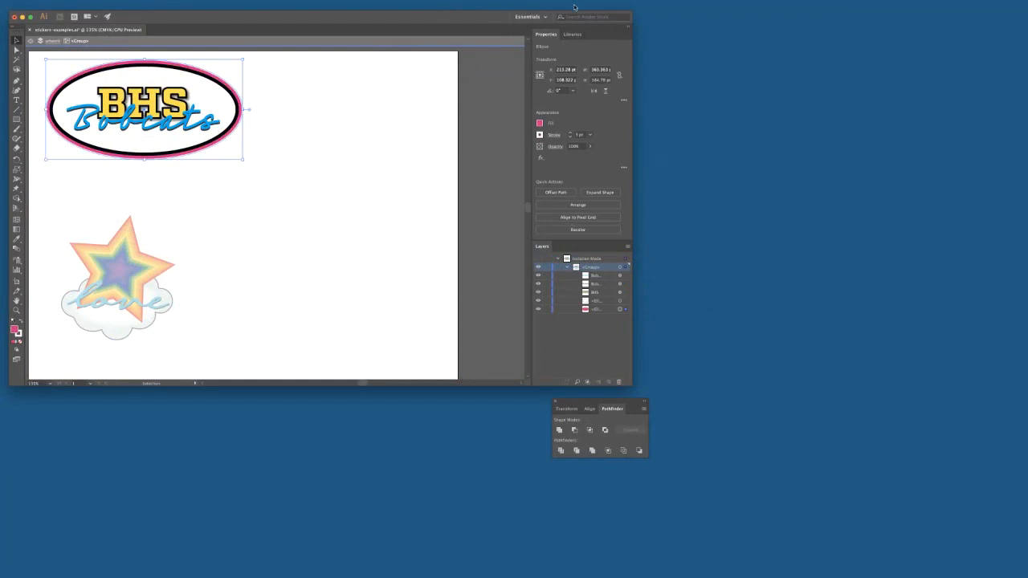
Step: Deselect the finished oval sticker's artwork and exit isolation mode
left_click(620, 269)
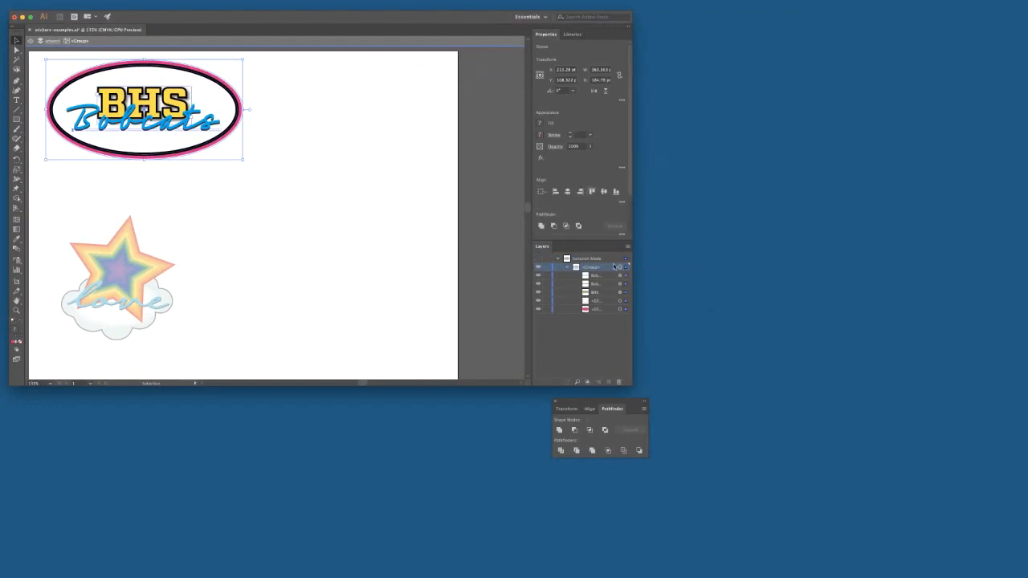
left_click(505, 227)
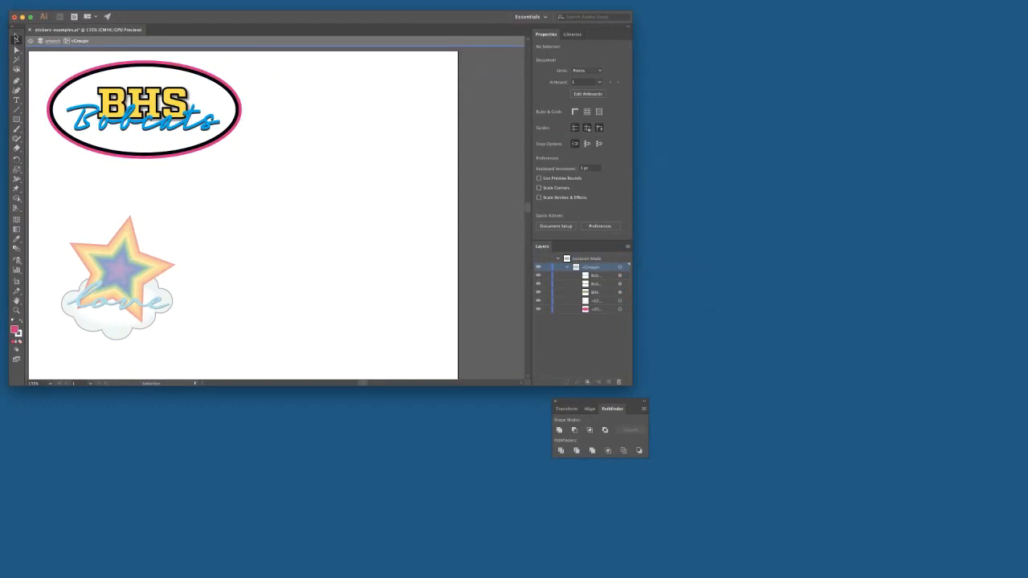
left_click(29, 41)
left_click(30, 41)
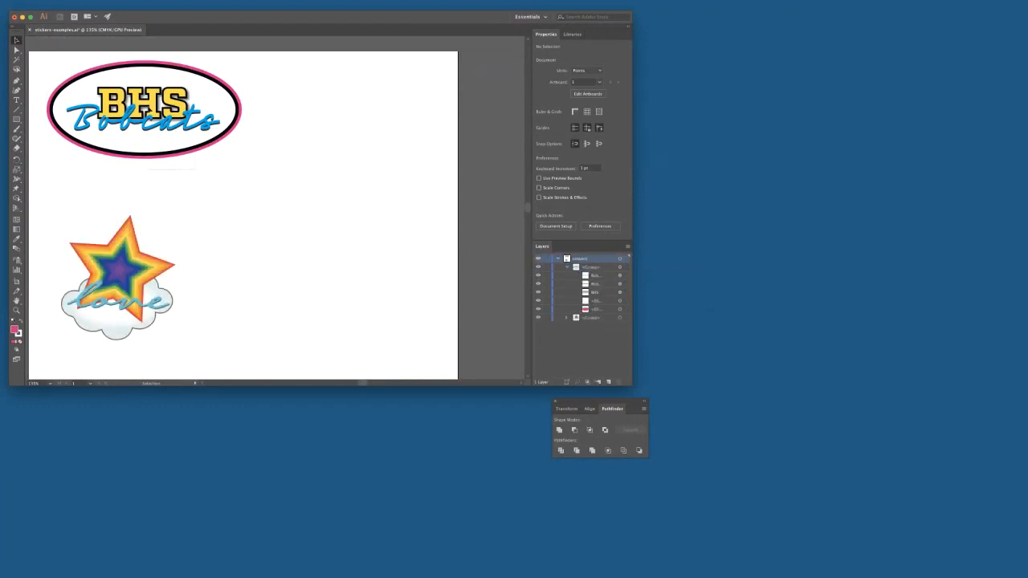
Step: Duplicate the BHS Bobcats oval sticker and place the copy directly to the right of the original
left_click_drag(195, 170, 139, 145)
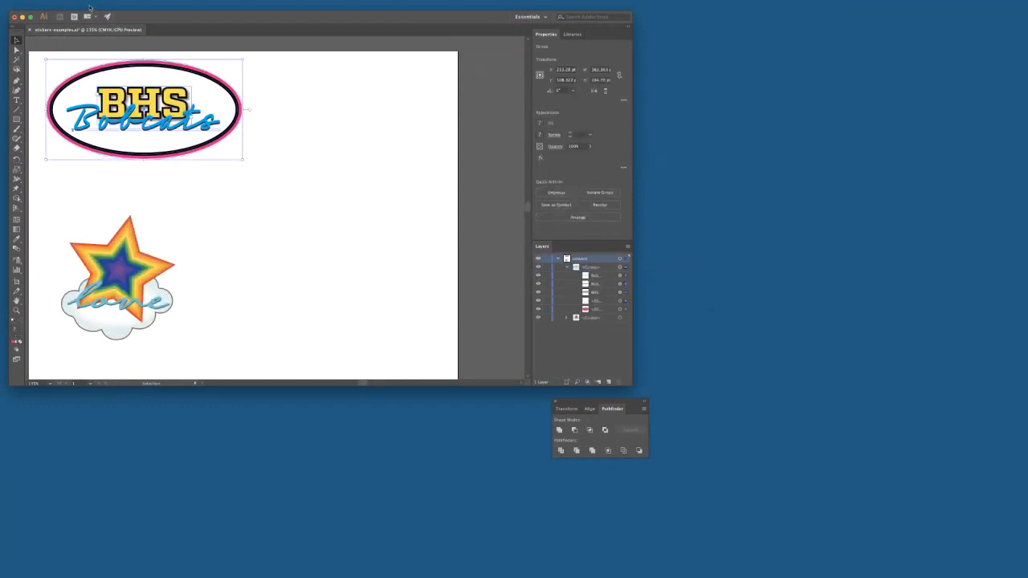
left_click(88, 4)
left_click(98, 43)
left_click(86, 9)
left_click(95, 51)
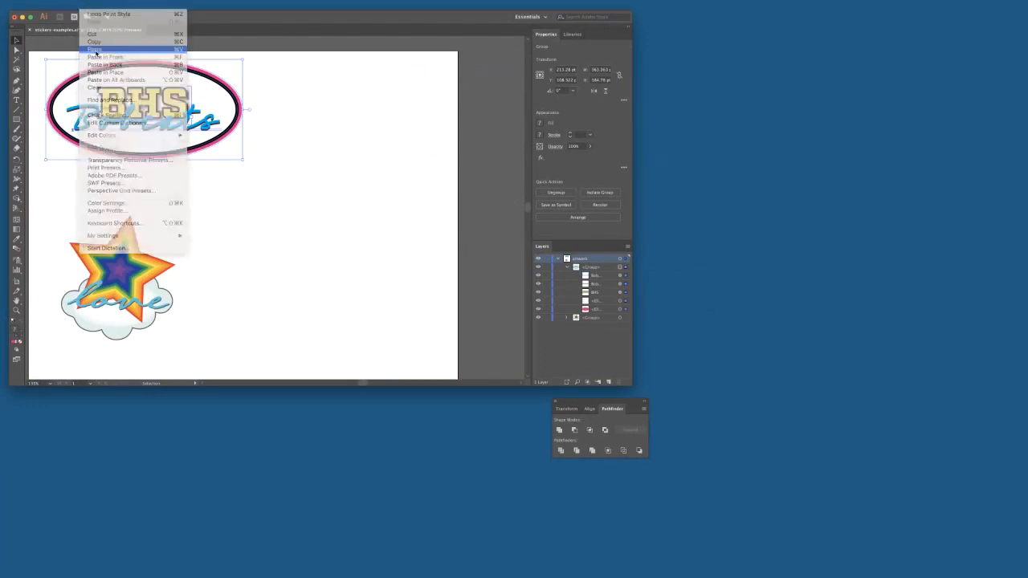
left_click_drag(199, 176, 267, 80)
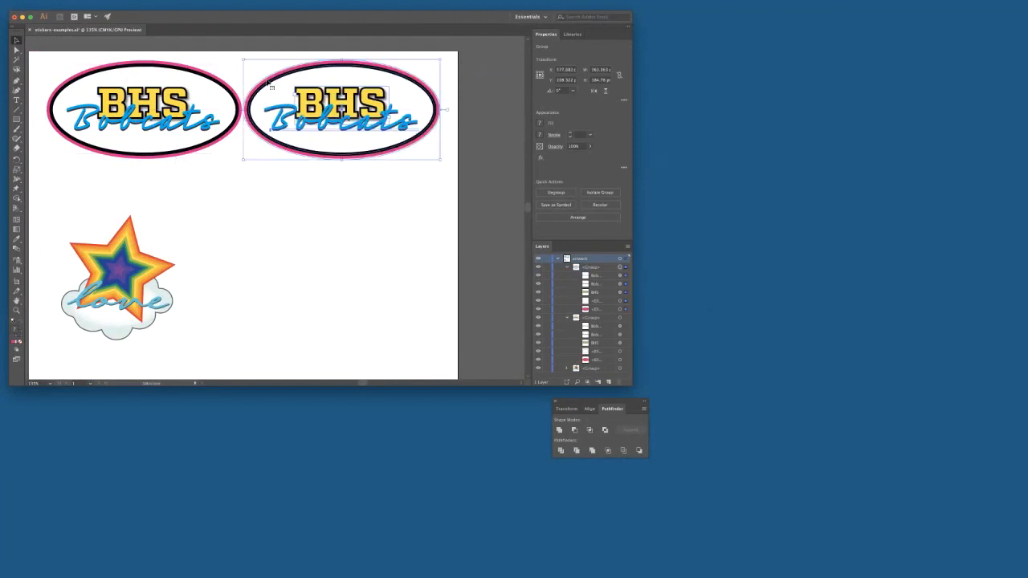
Step: Isolate the copied sticker on the right and fill its outer oval with the gray radial gradient swatch
double_click(353, 115)
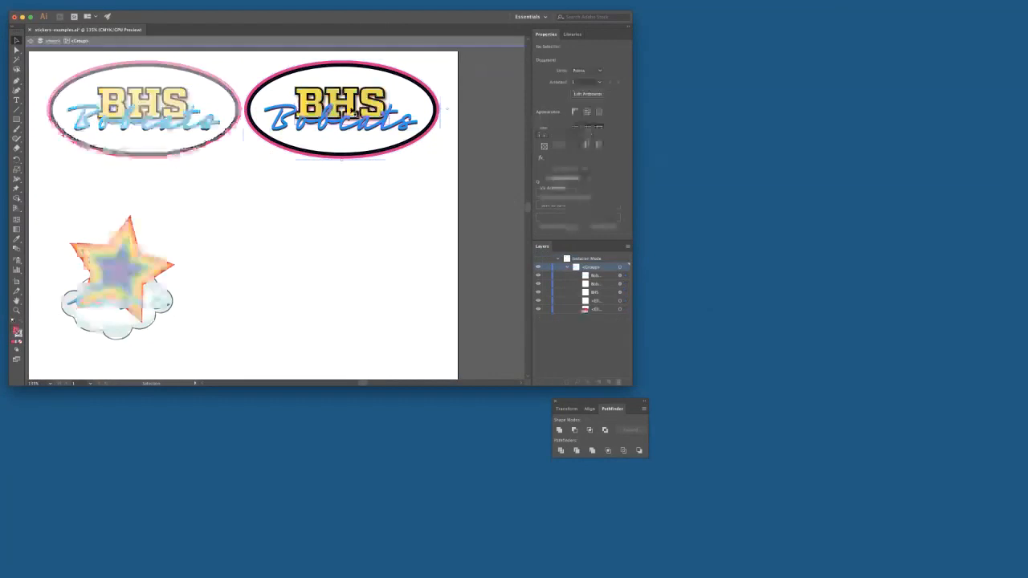
left_click(438, 110)
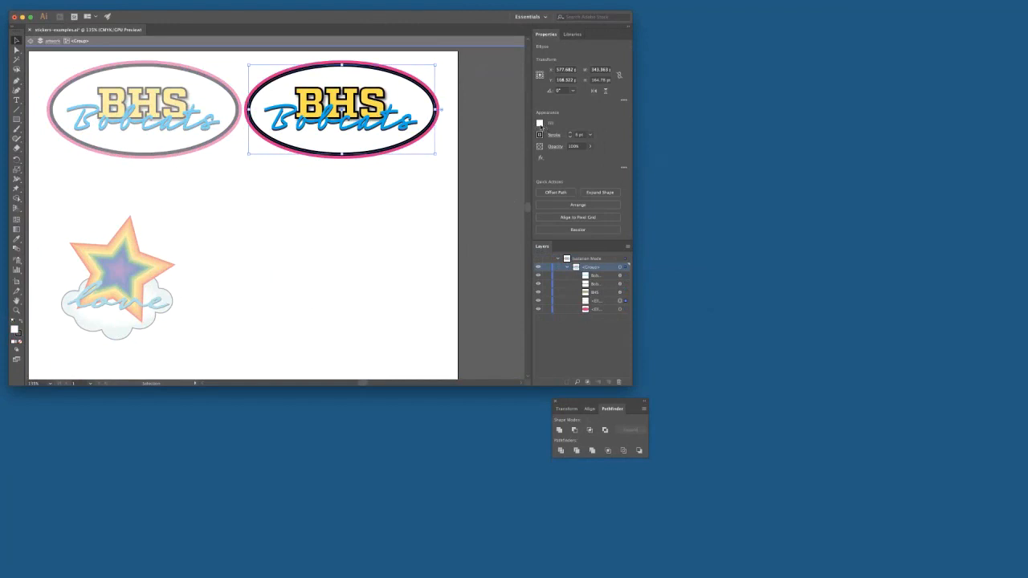
left_click(439, 103)
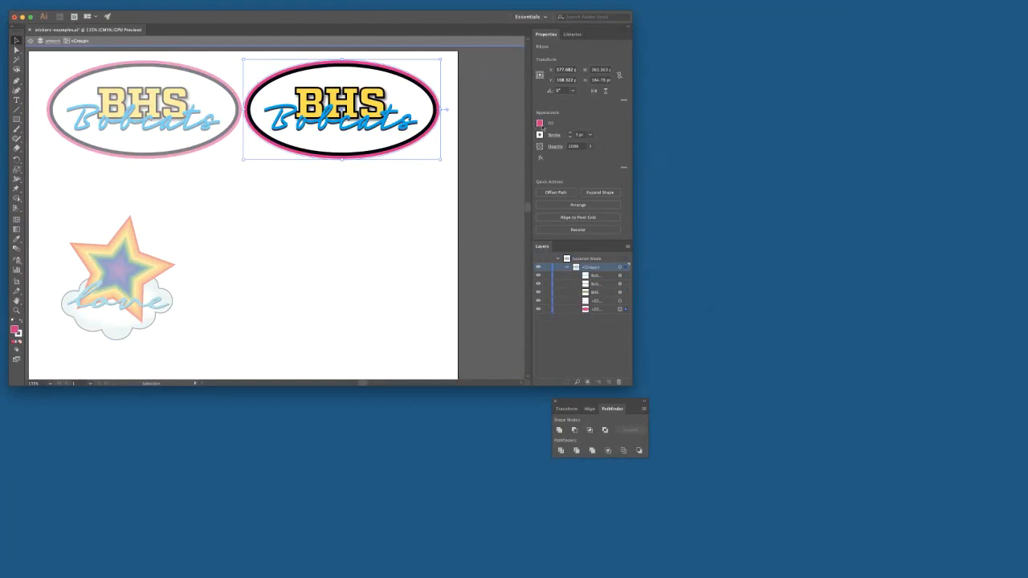
left_click(540, 125)
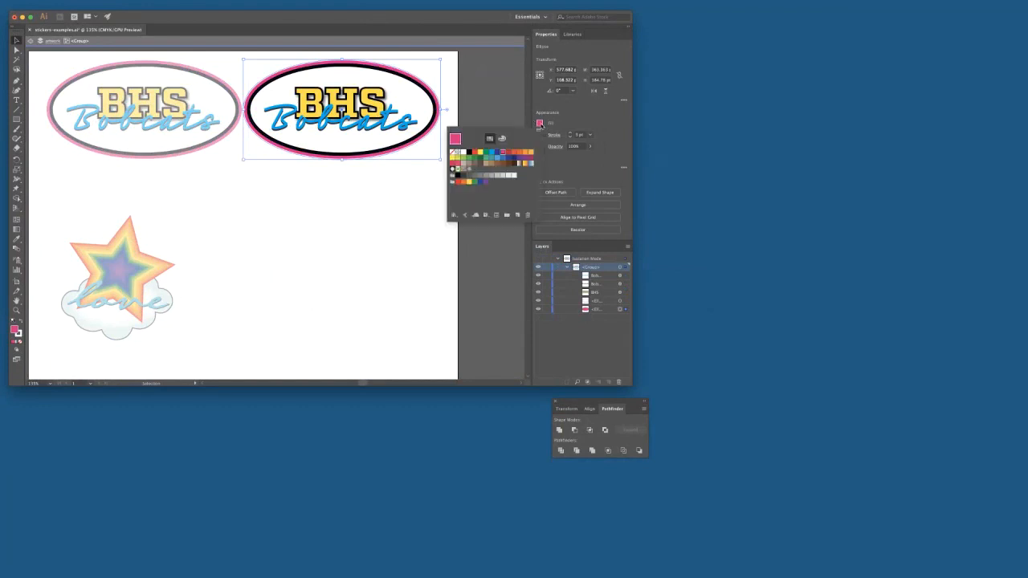
left_click(470, 171)
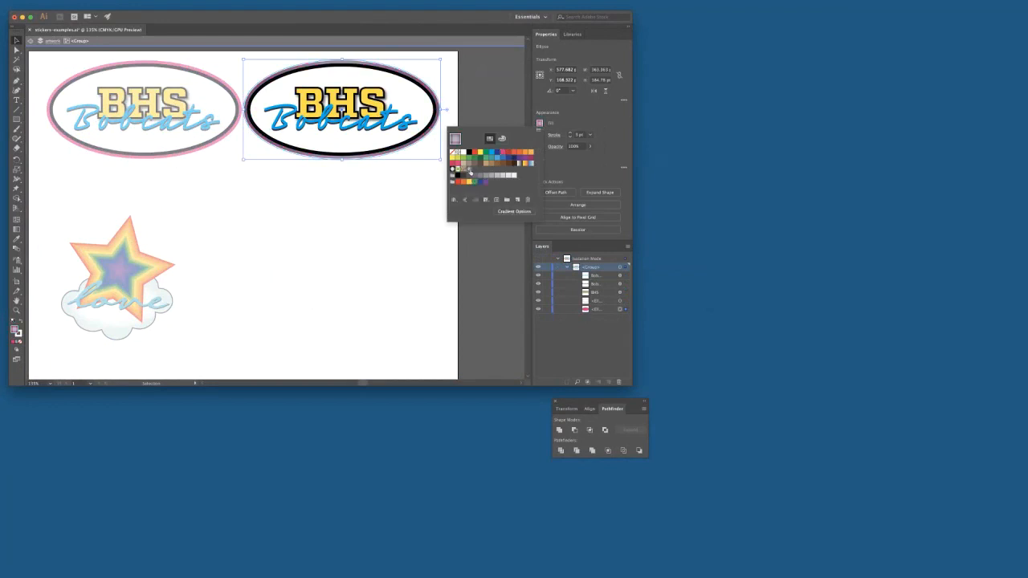
left_click(552, 126)
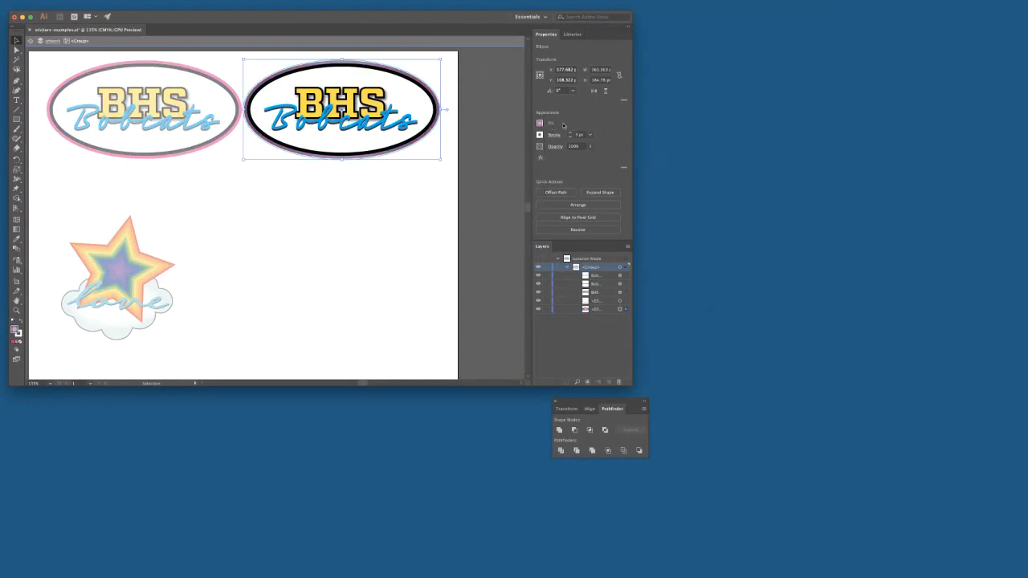
Step: Hide the white inner oval and reshape the outer oval's radial gradient with the Gradient tool to fit the oval
left_click(538, 301)
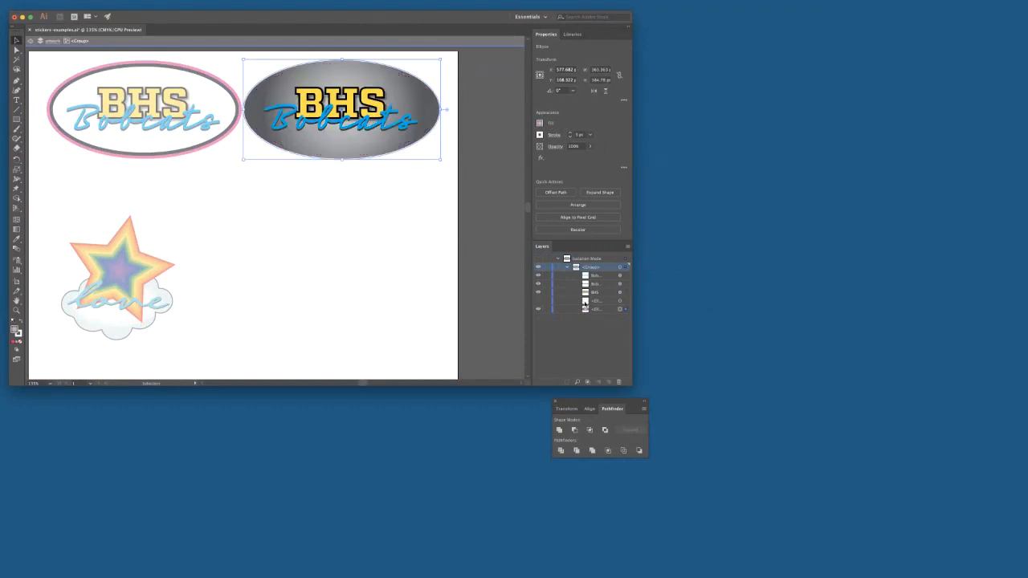
left_click(619, 308)
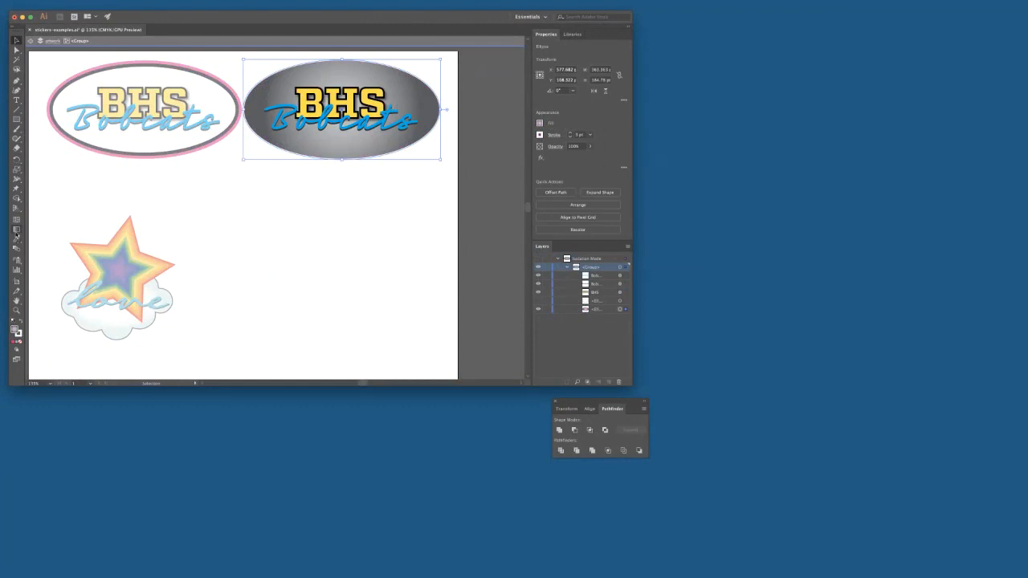
left_click(16, 232)
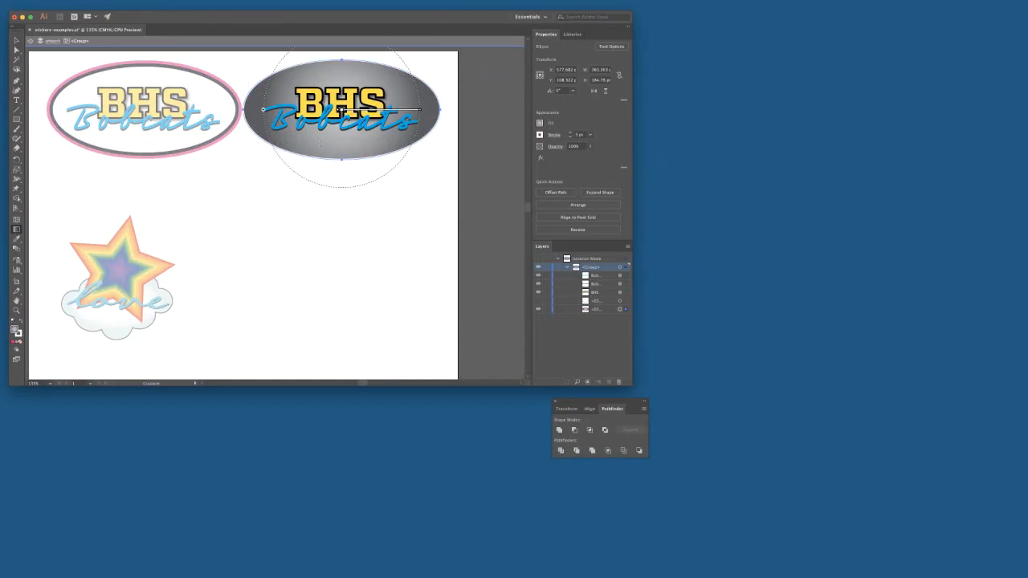
left_click_drag(265, 111, 250, 111)
scroll(306, 112, "up", 2)
scroll(354, 165, "up", 5)
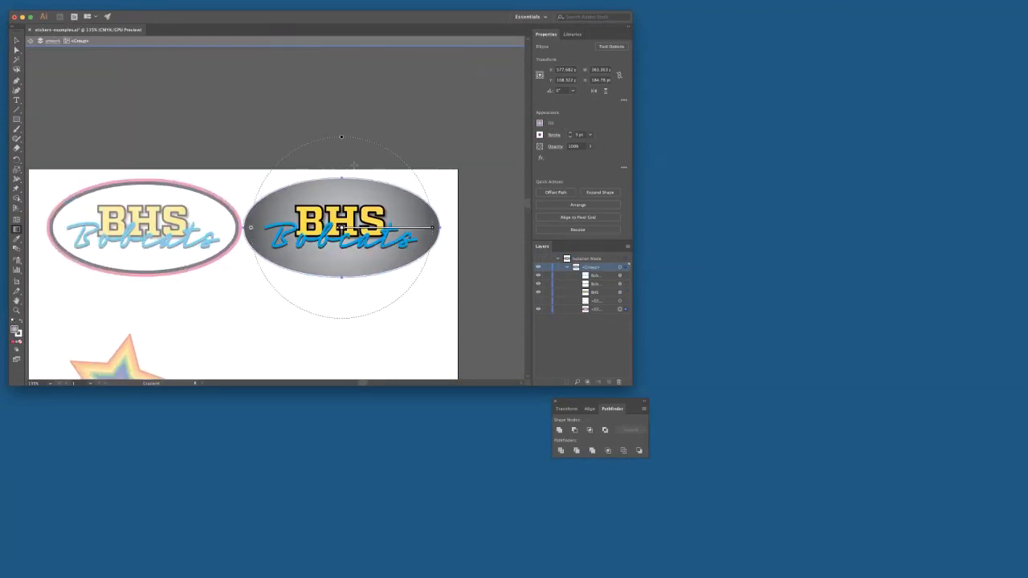
left_click_drag(342, 138, 346, 272)
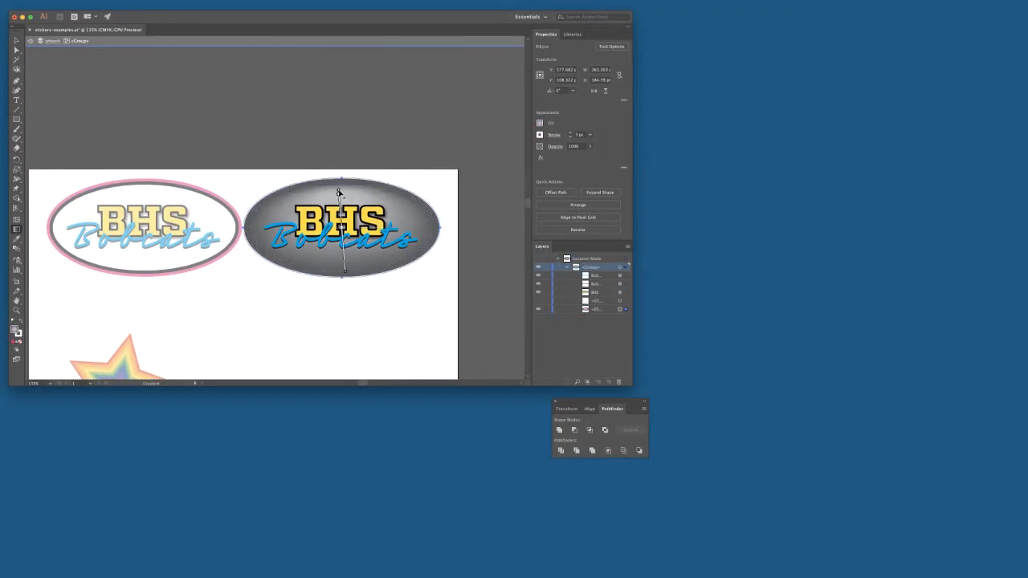
key("super+z")
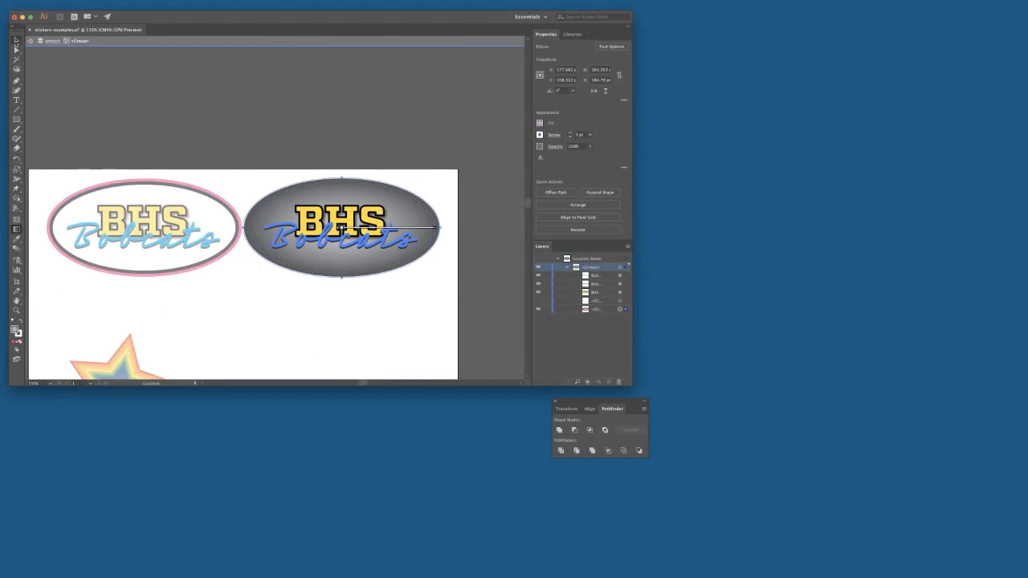
Step: Show the white inner oval again and reduce its stroke weight until it has no stroke
left_click(16, 41)
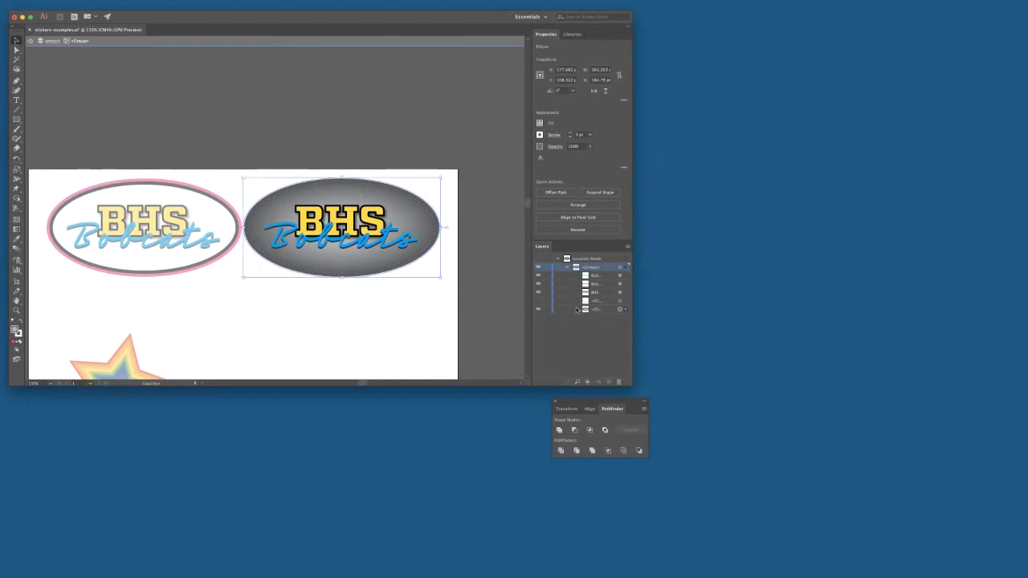
left_click(619, 302)
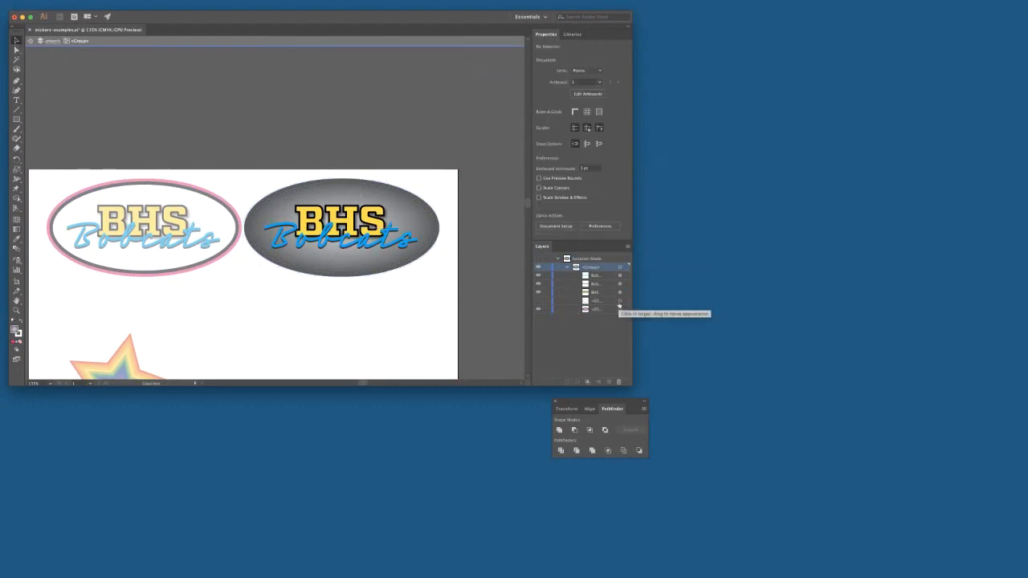
left_click(538, 300)
left_click(618, 303)
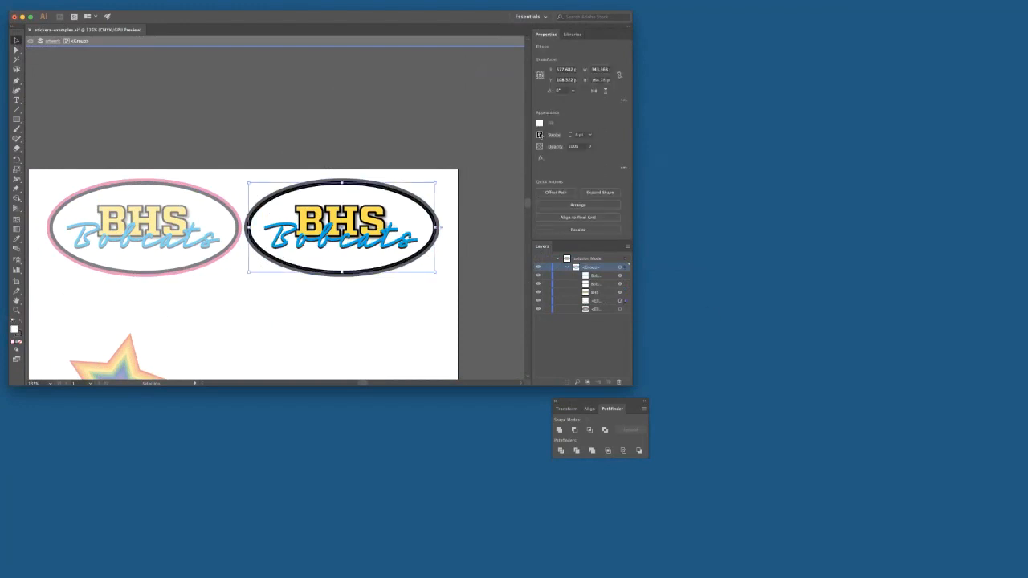
left_click(571, 138)
left_click(571, 137)
left_click(571, 138)
left_click(571, 138)
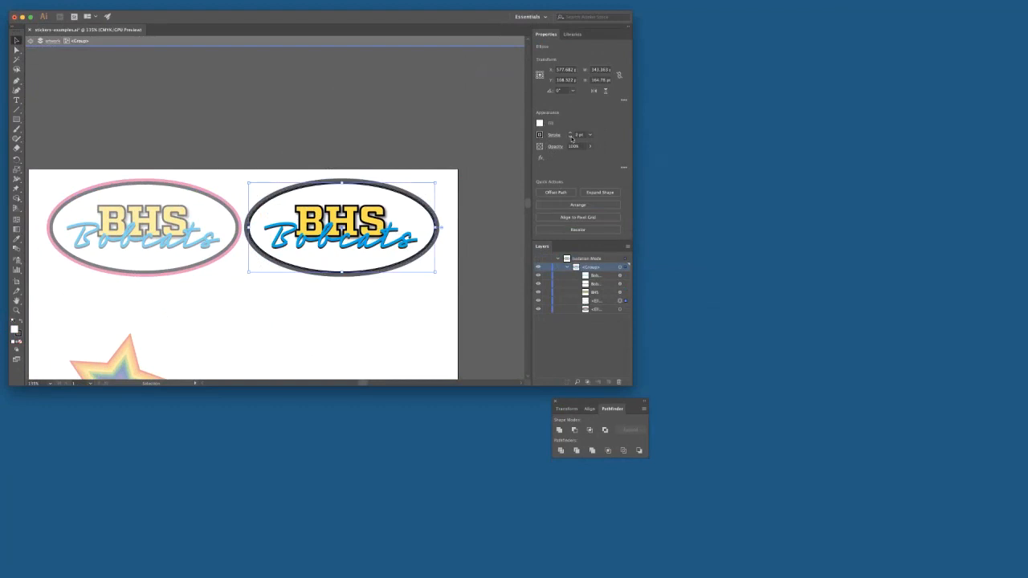
left_click(572, 138)
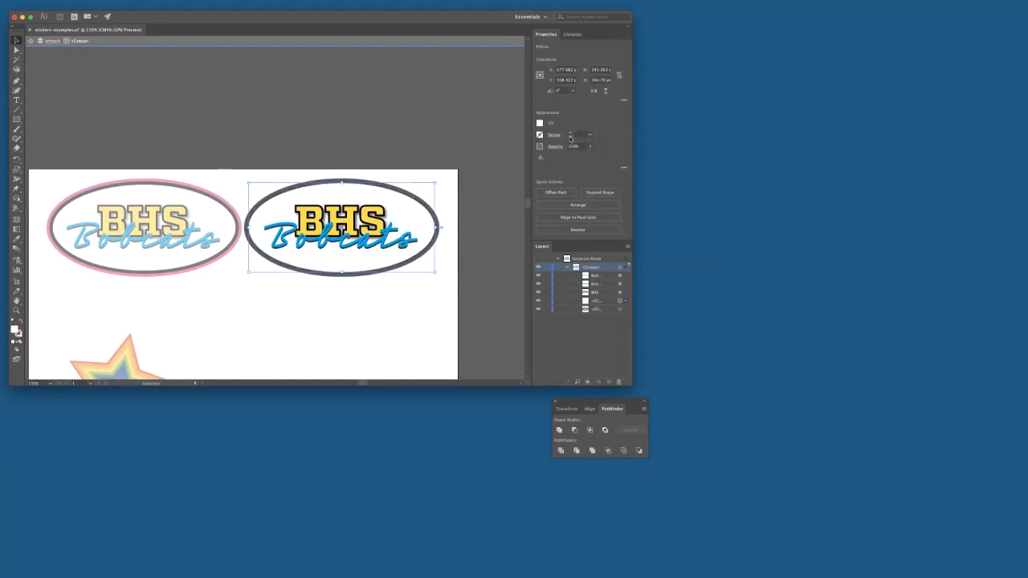
Step: Fill the inner oval with CMYK Magenta, then deselect it and exit isolation mode
left_click(540, 124)
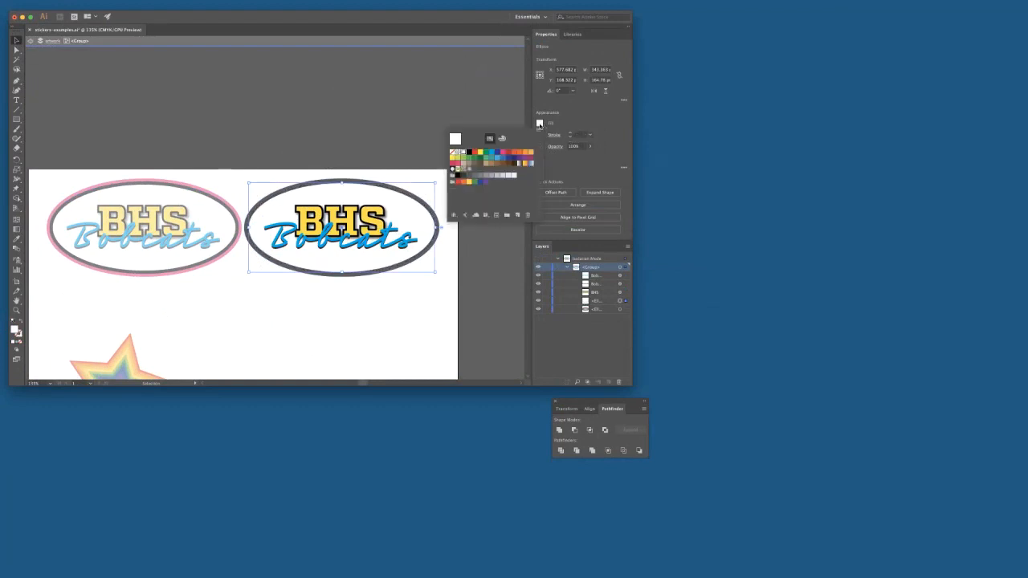
left_click(503, 153)
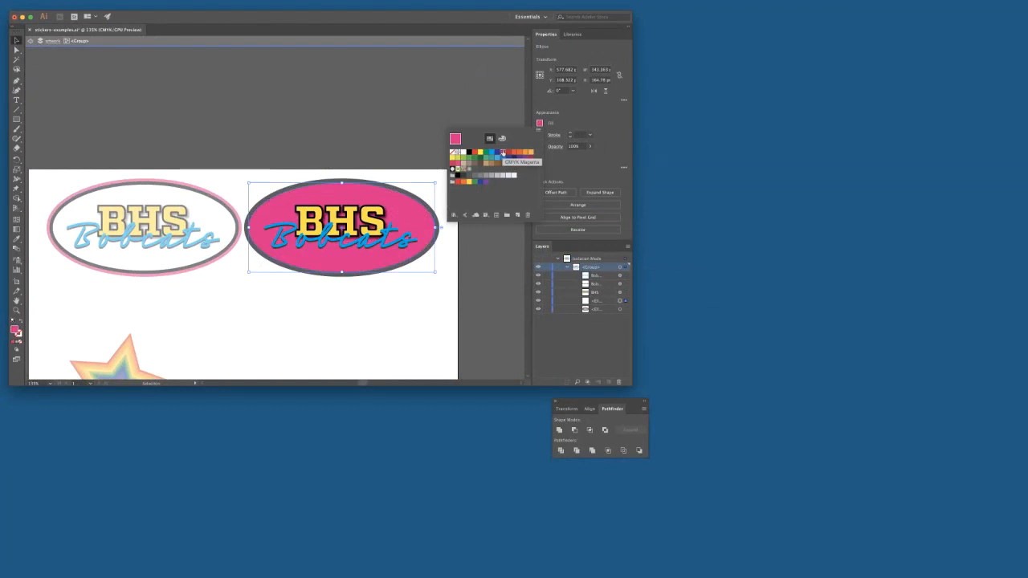
left_click(407, 145)
left_click(405, 141)
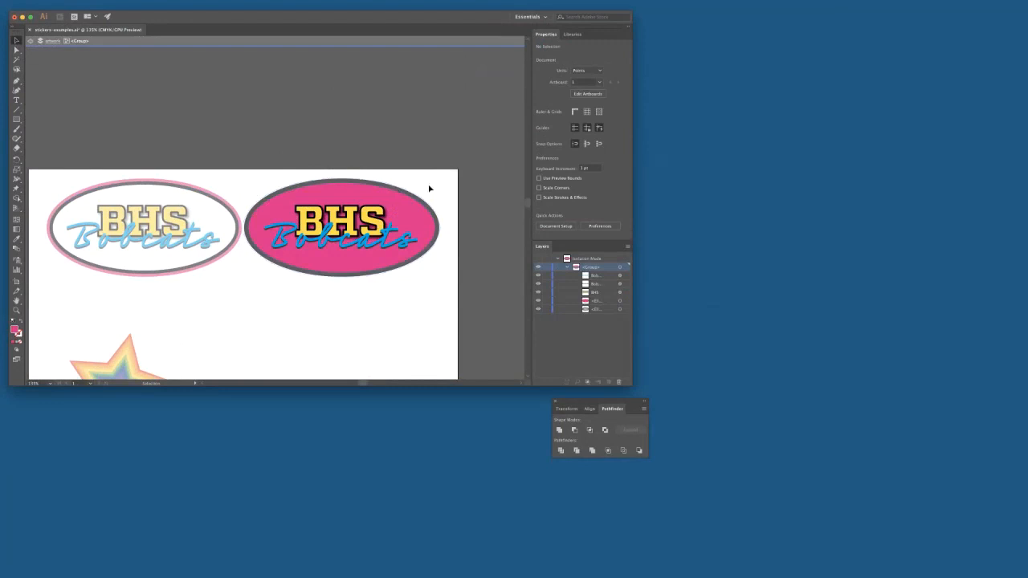
scroll(485, 200, "down", 4)
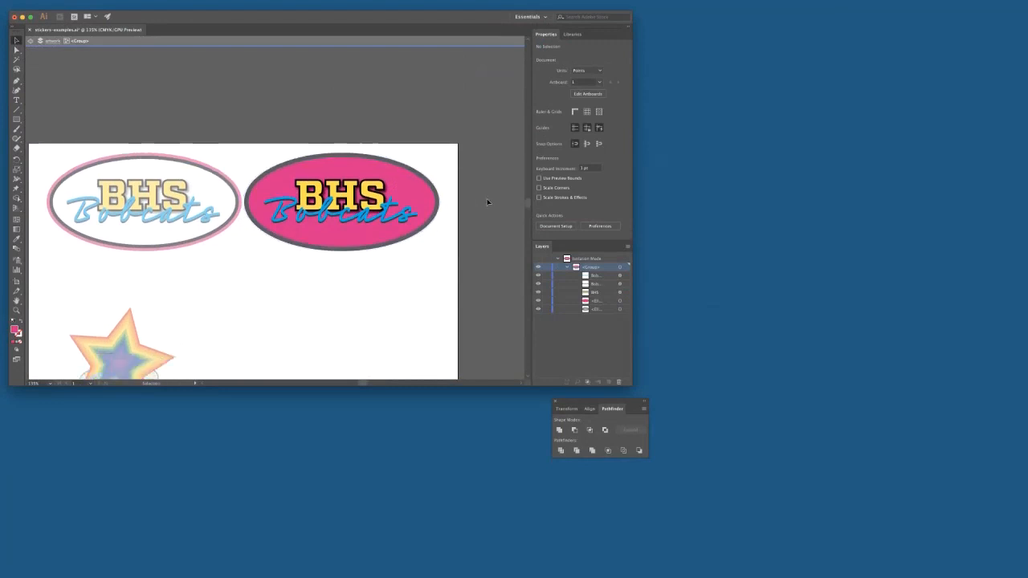
left_click(31, 43)
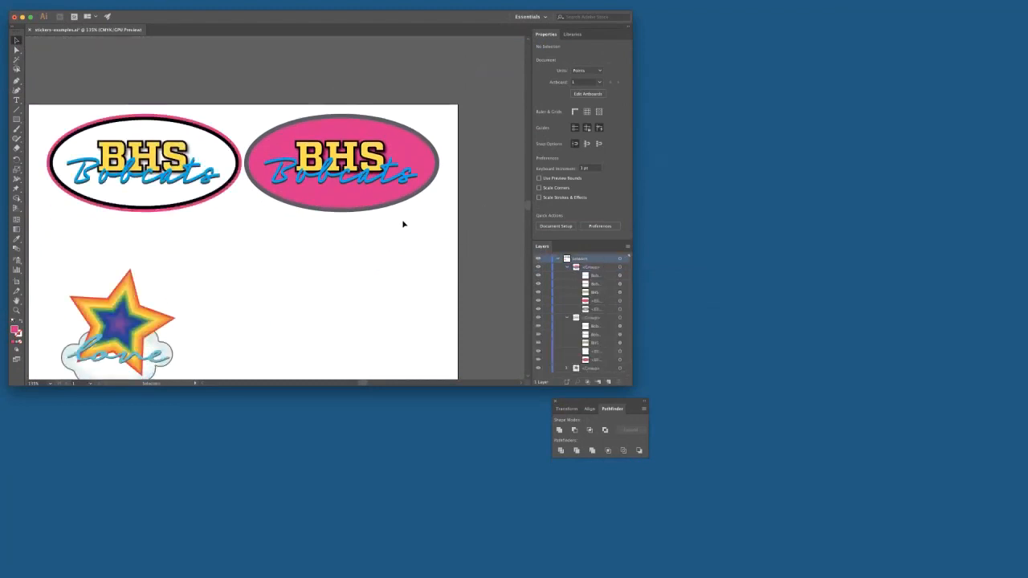
Step: Copy and paste the pink oval sticker, and place the new copy centered below the other two stickers
left_click(334, 144)
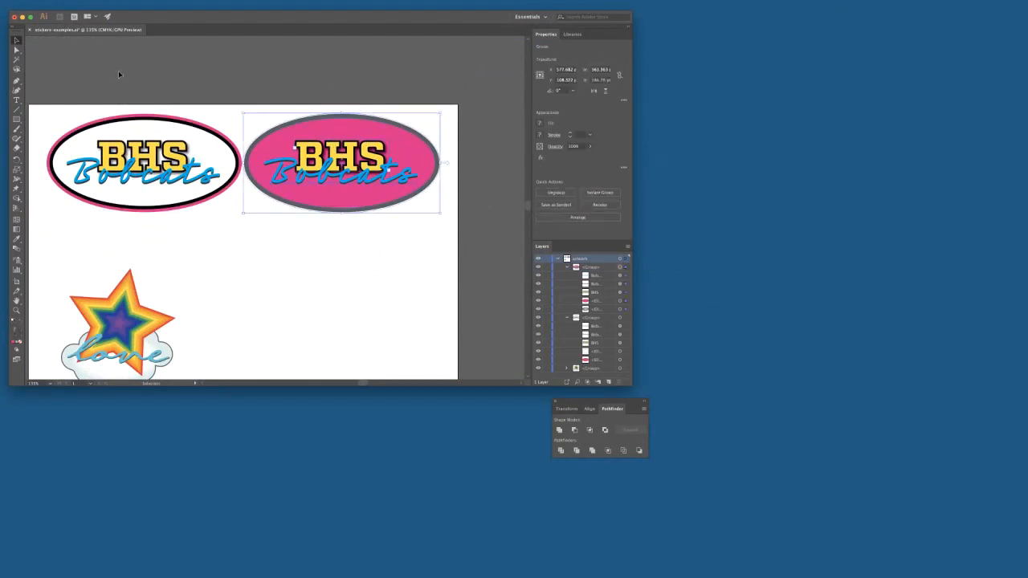
left_click(106, 4)
mouse_move(86, 5)
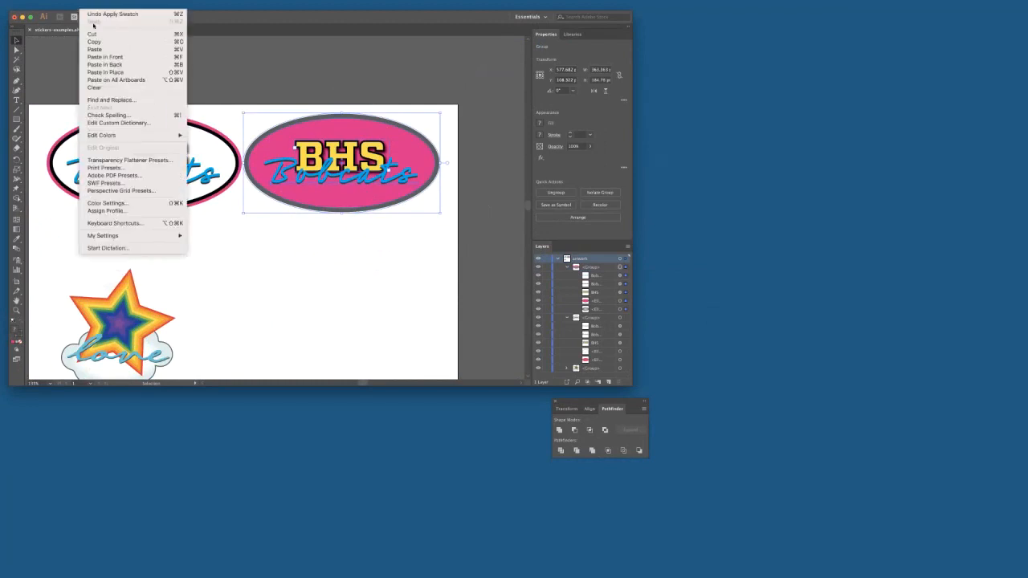
left_click(94, 42)
left_click(88, 6)
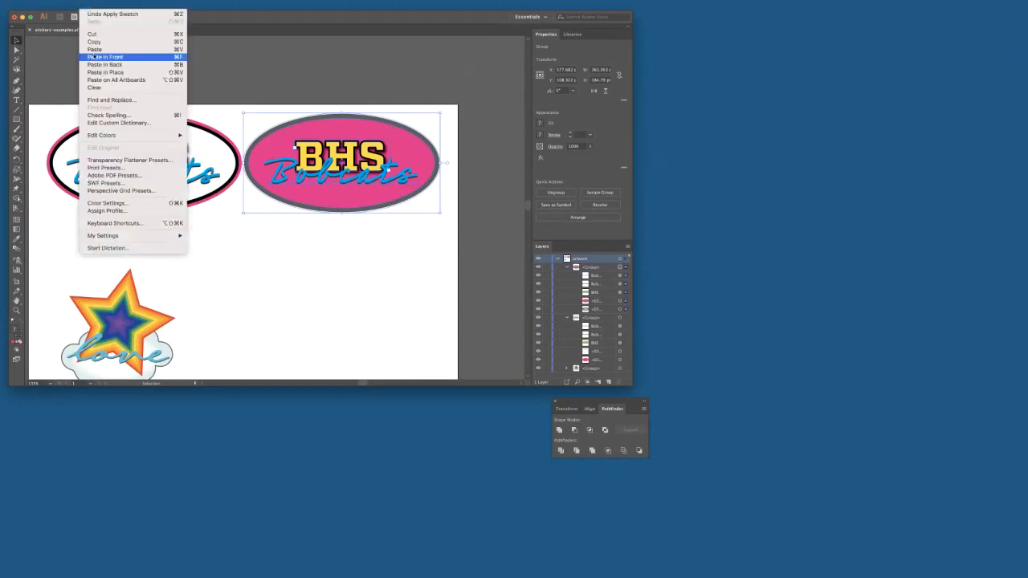
left_click(94, 49)
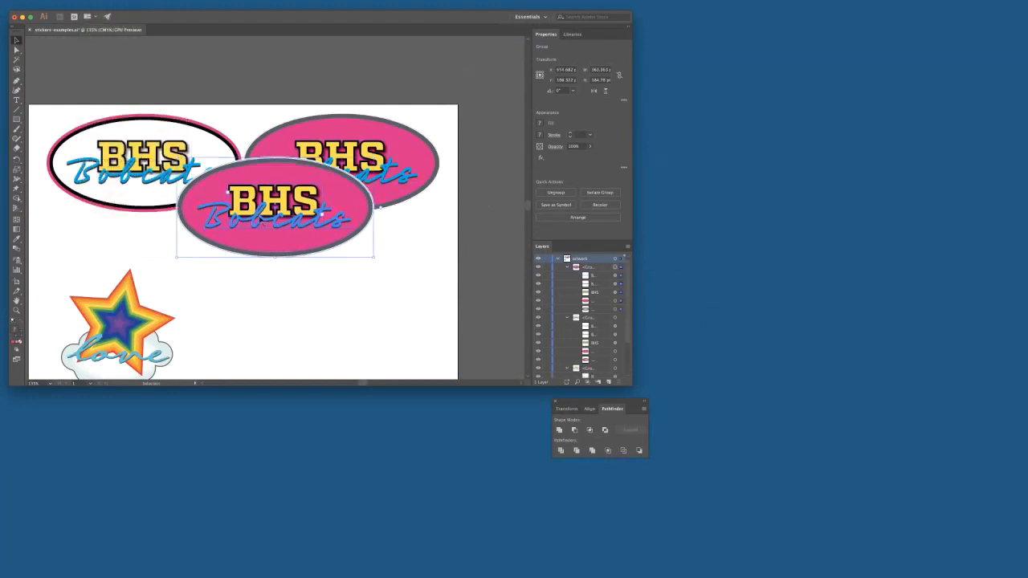
left_click_drag(309, 190, 276, 223)
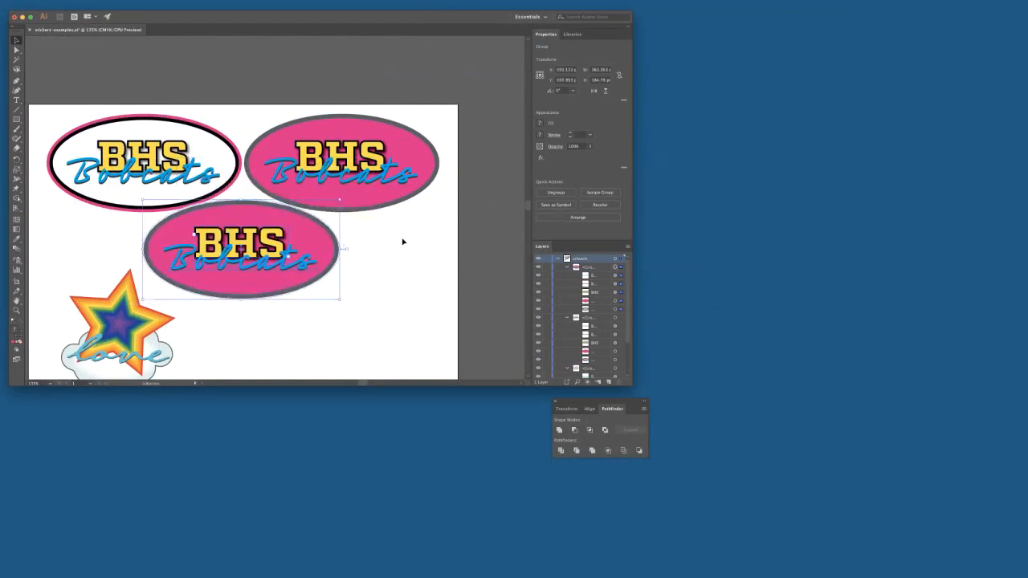
Step: Isolate the third sticker and fill its pink inner oval with the gray radial gradient swatch
left_click(594, 194)
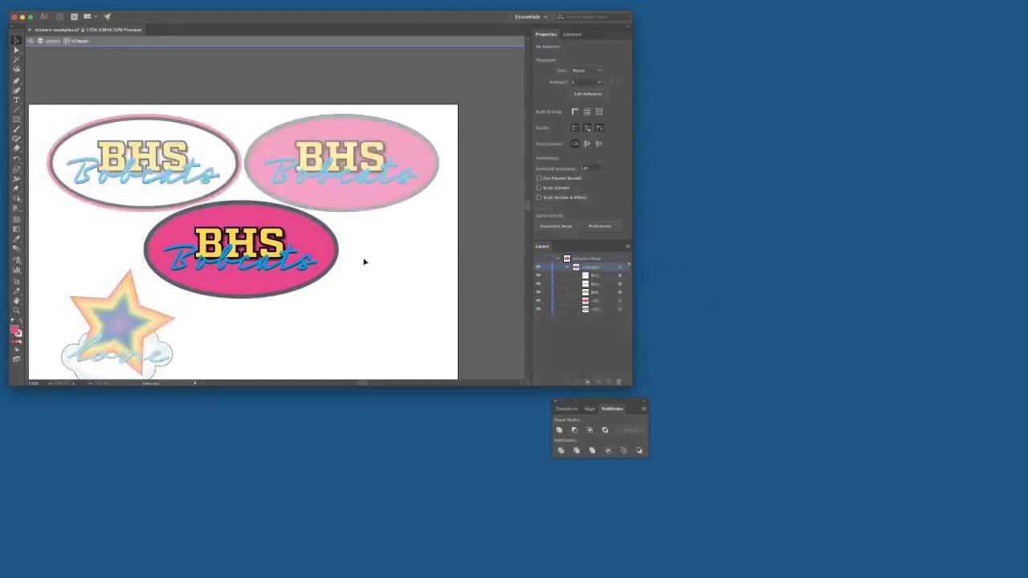
left_click(305, 240)
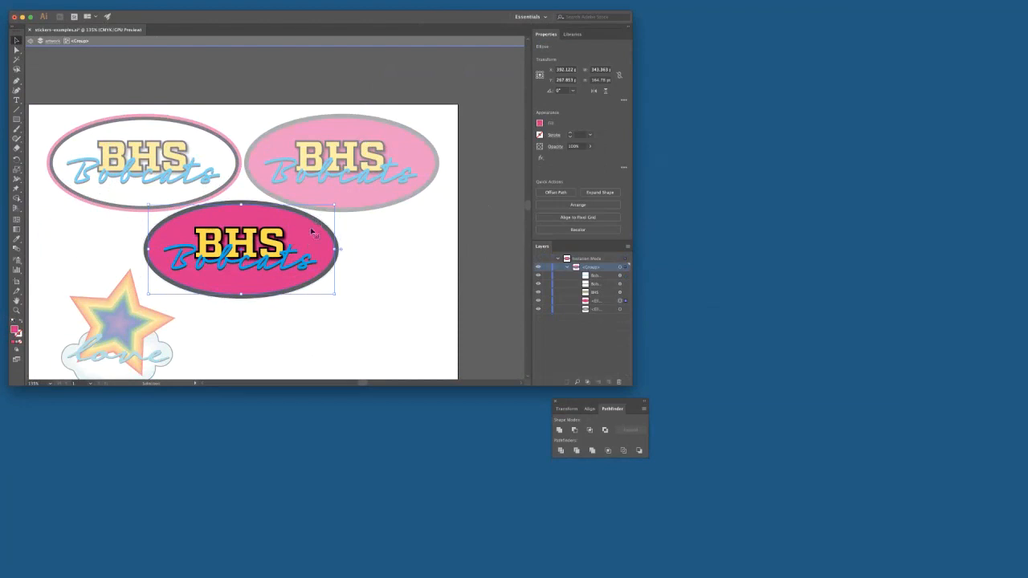
left_click(540, 124)
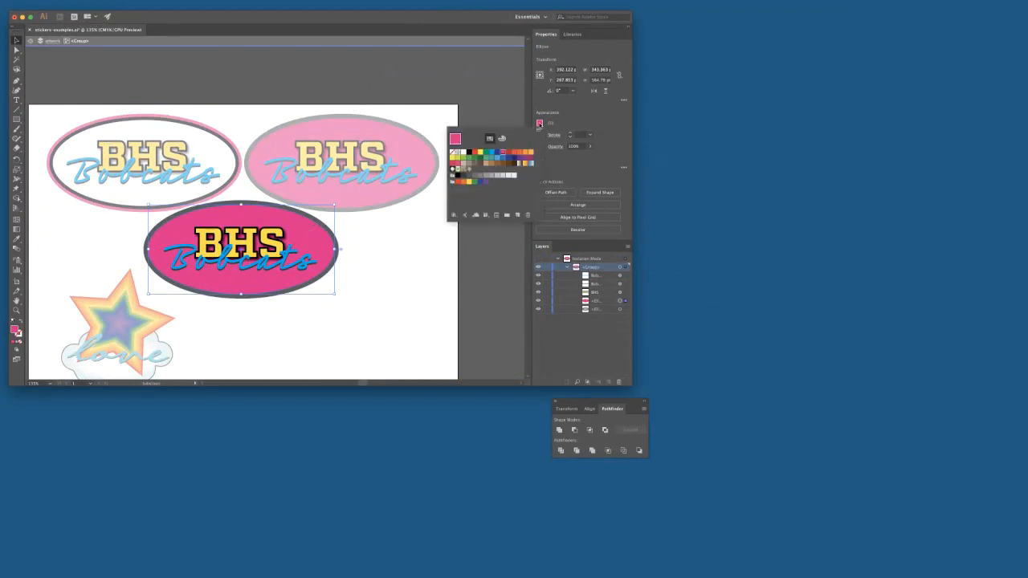
left_click(469, 172)
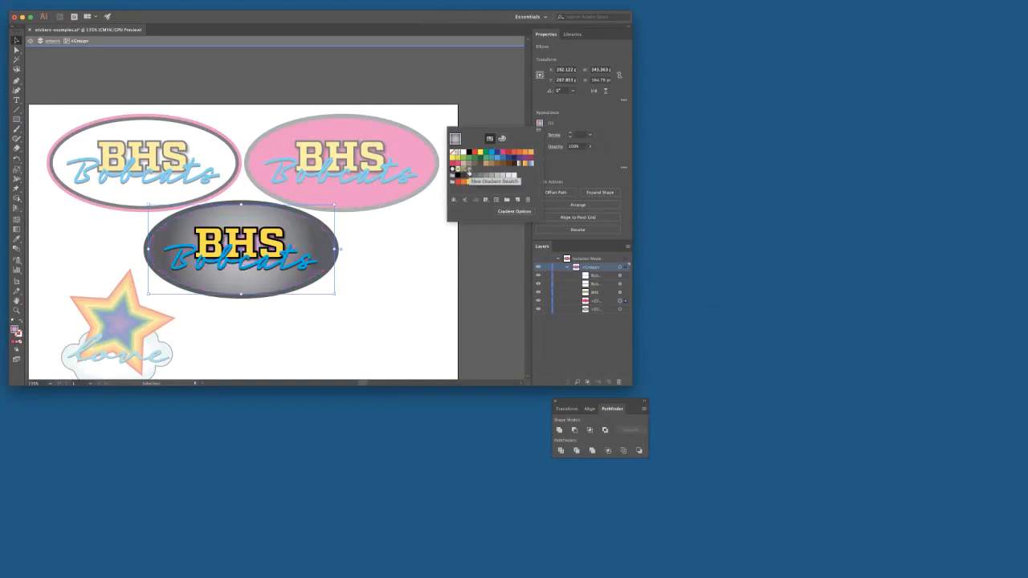
Step: Widen the inner oval's radial gradient to its side edges and flatten it to the oval's height with the Gradient tool
left_click(17, 231)
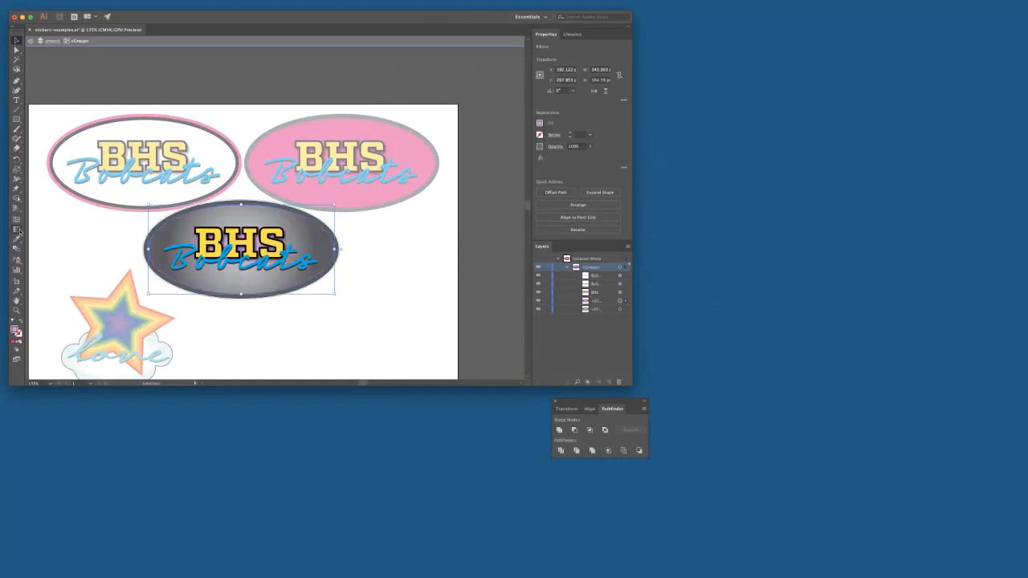
left_click(17, 231)
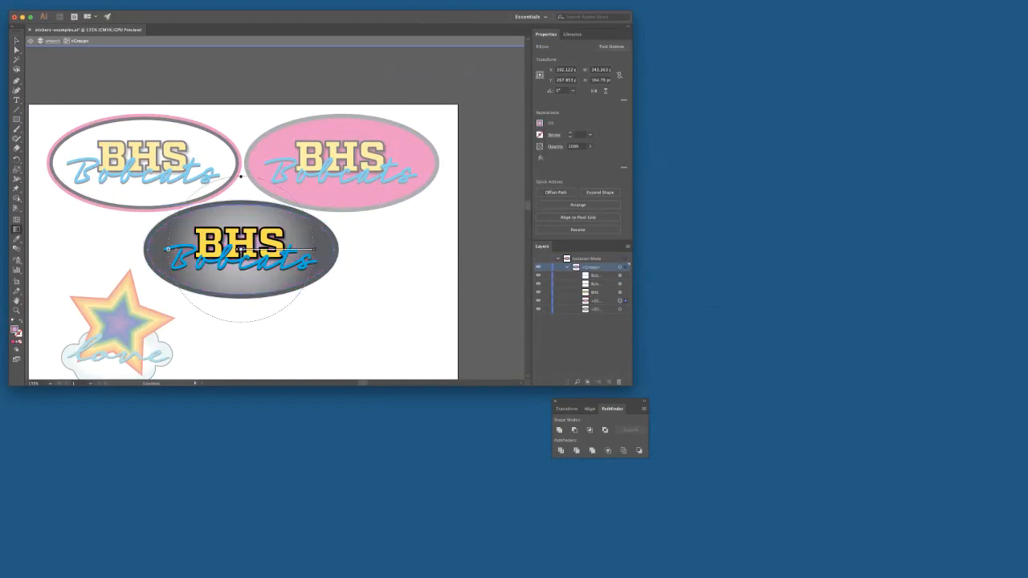
left_click_drag(168, 250, 148, 250)
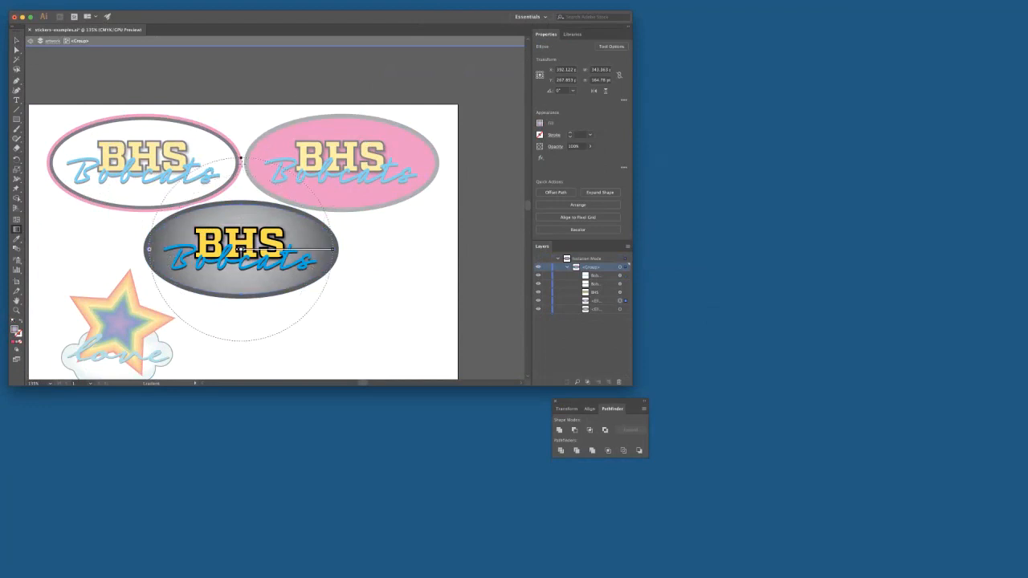
left_click_drag(241, 160, 238, 209)
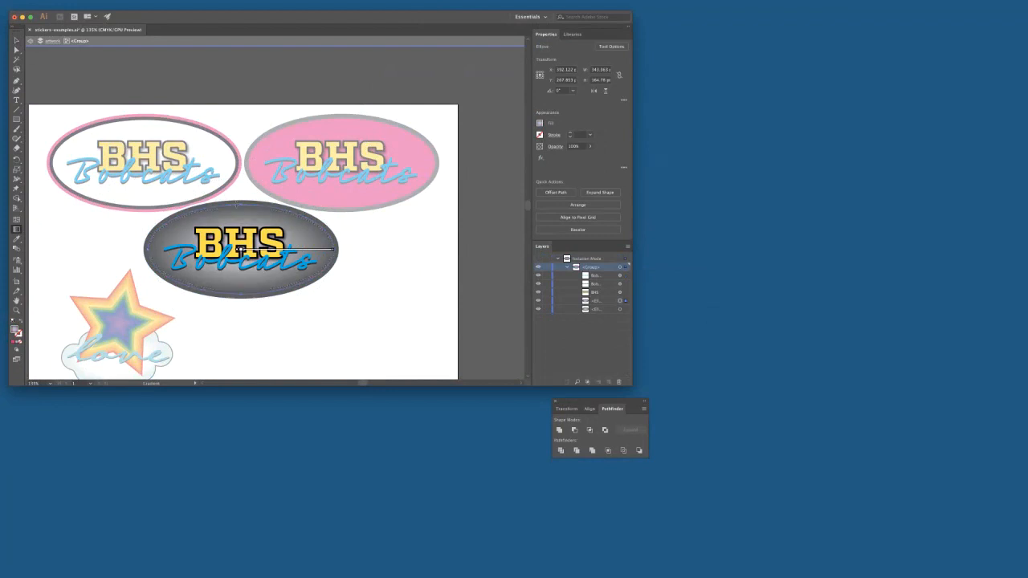
Step: Fill the third sticker's outer oval with CMYK Magenta and deselect it
left_click(16, 39)
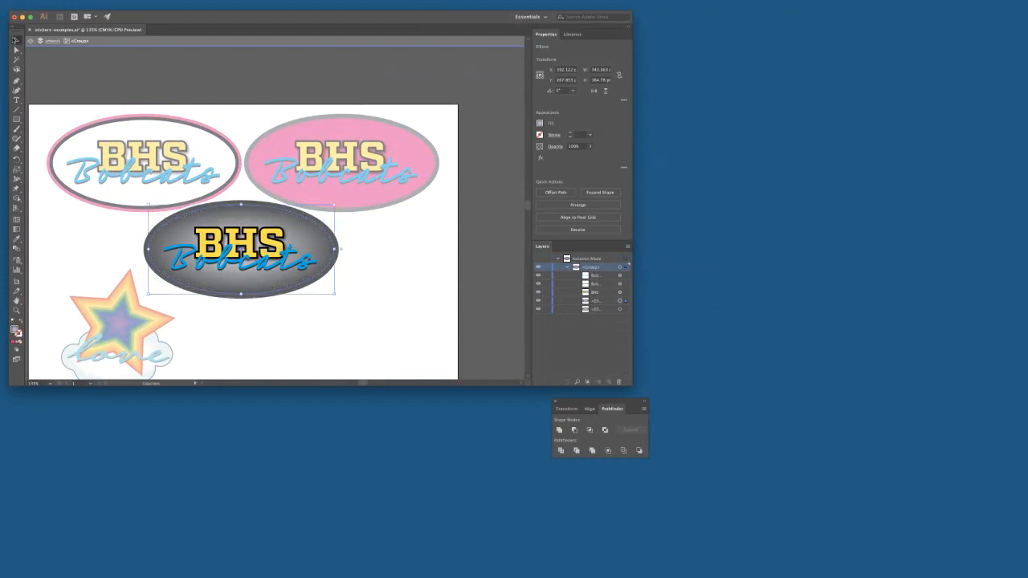
left_click(382, 271)
left_click(333, 234)
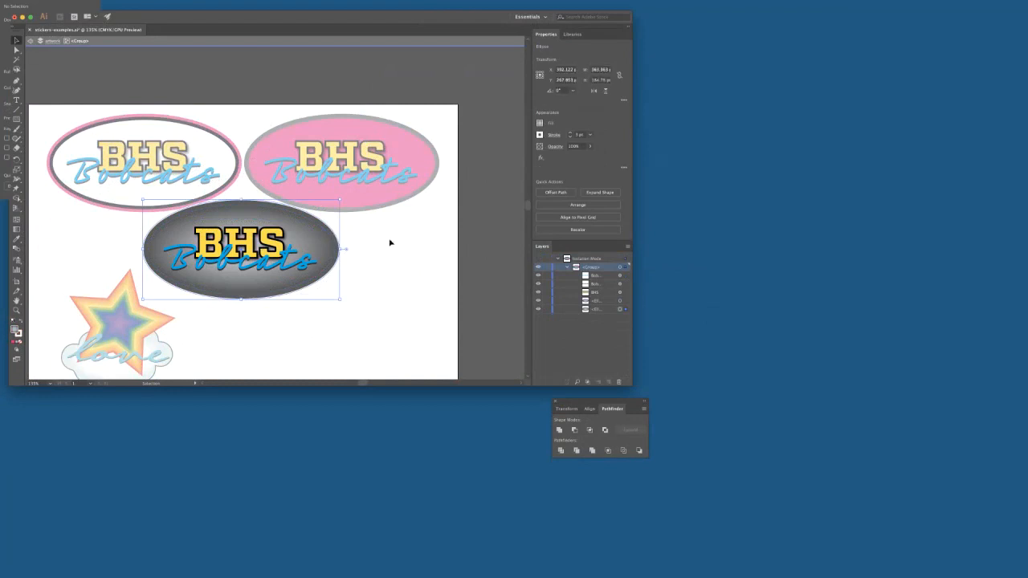
left_click(540, 123)
left_click(503, 156)
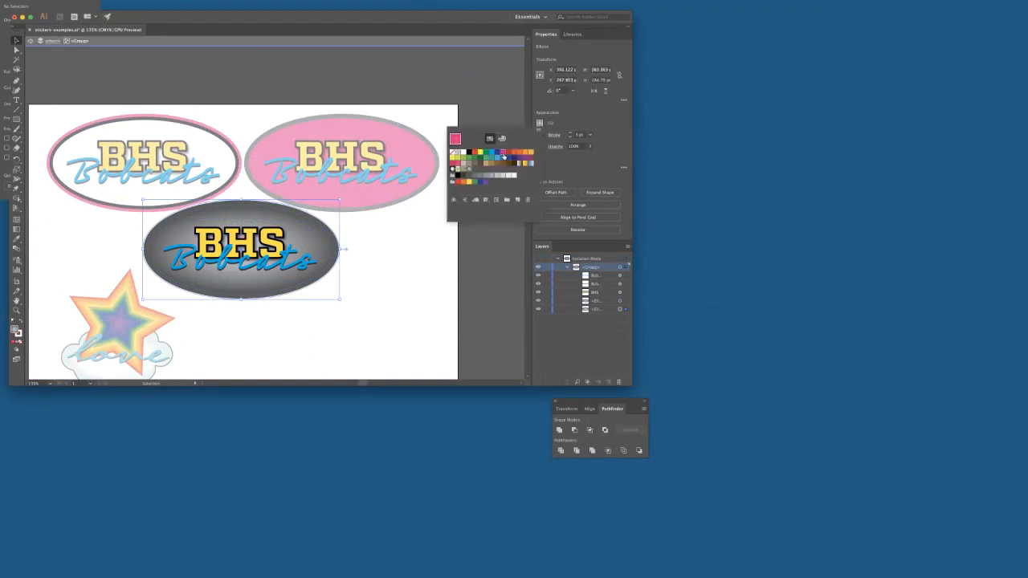
left_click(416, 223)
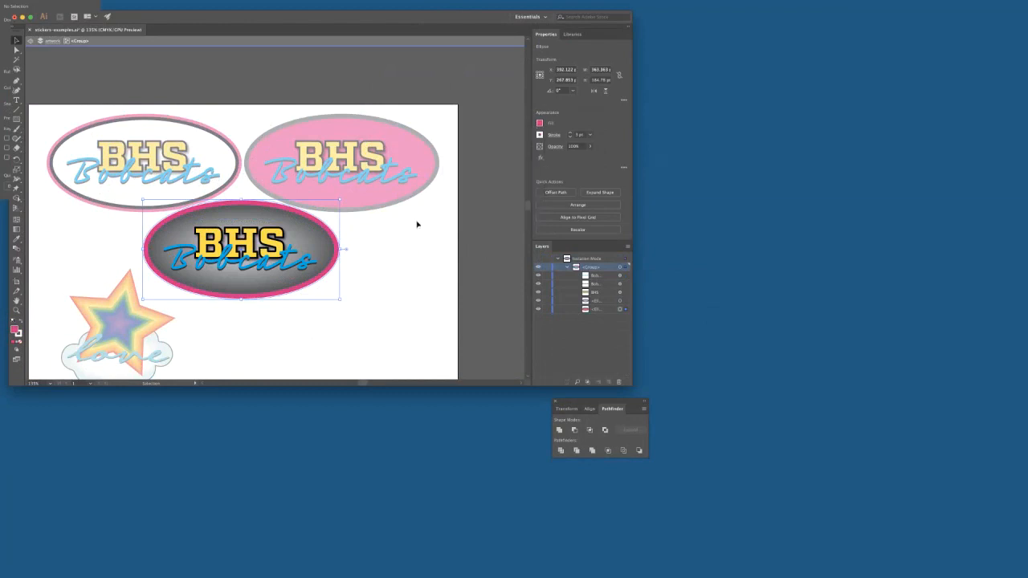
left_click(416, 234)
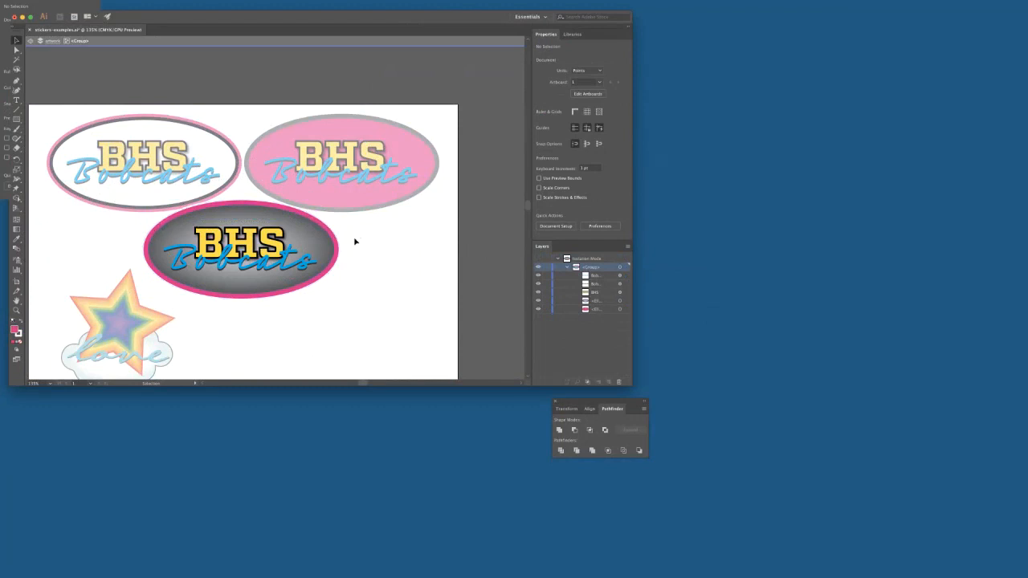
Step: Shift all the third sticker's artwork slightly to the right, and exit isolation mode
left_click(319, 248)
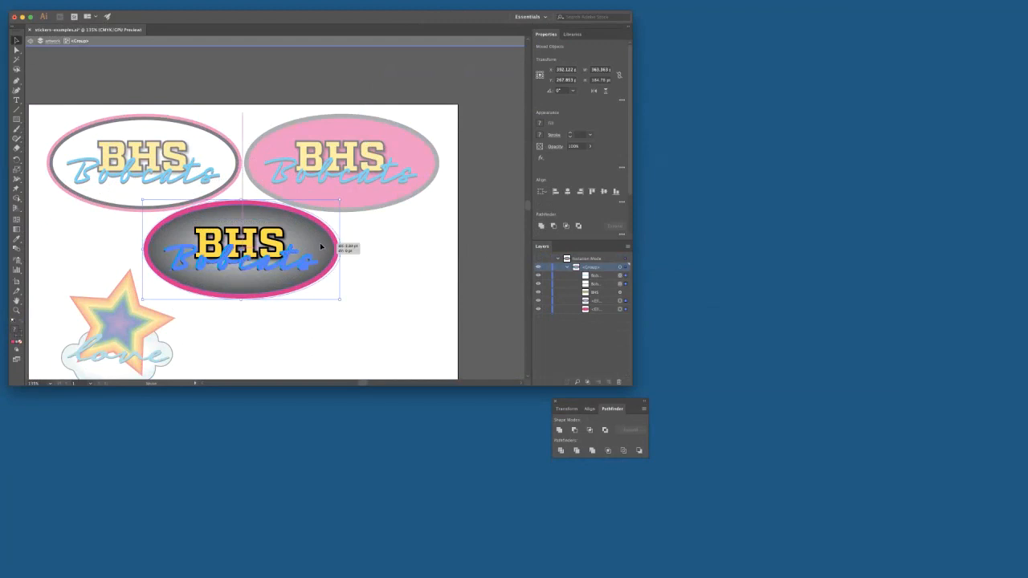
left_click_drag(321, 246, 323, 244)
left_click(381, 241)
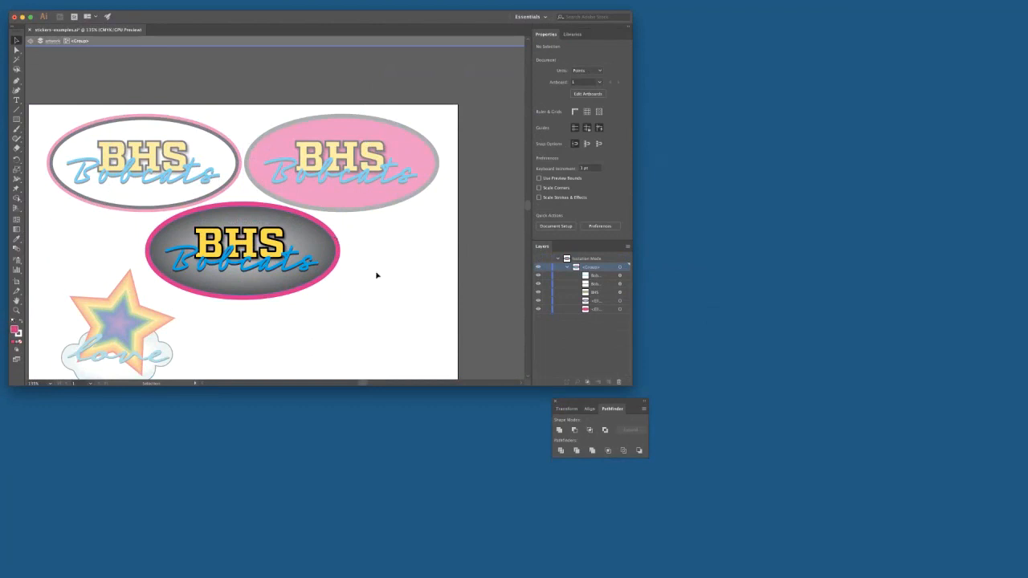
left_click(30, 41)
left_click(29, 41)
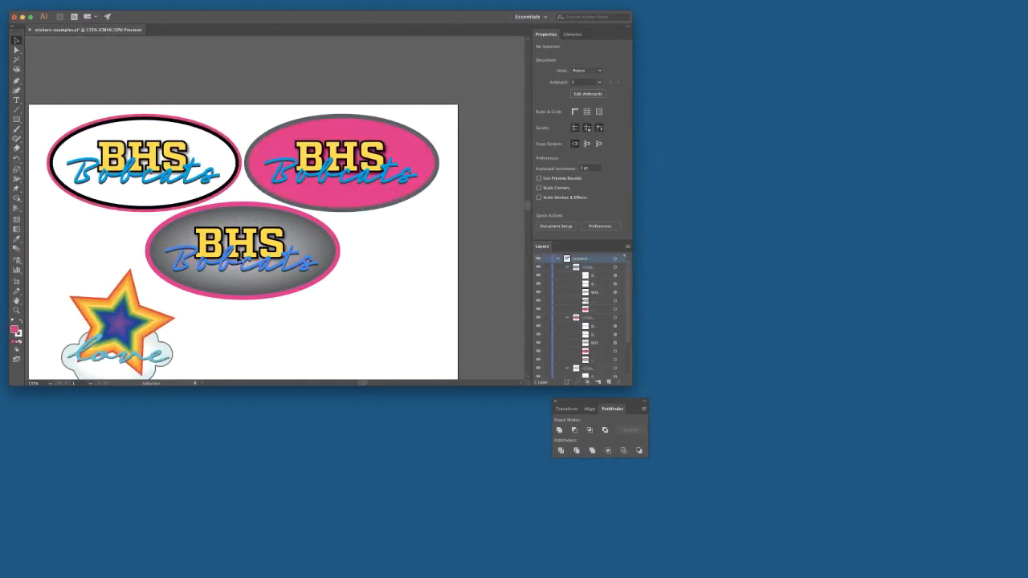
Step: Collapse the three oval sticker groups in the layer list, and move the star-and-cloud love sticker slightly down and left
scroll(237, 258, "down", 3)
scroll(237, 258, "down", 3)
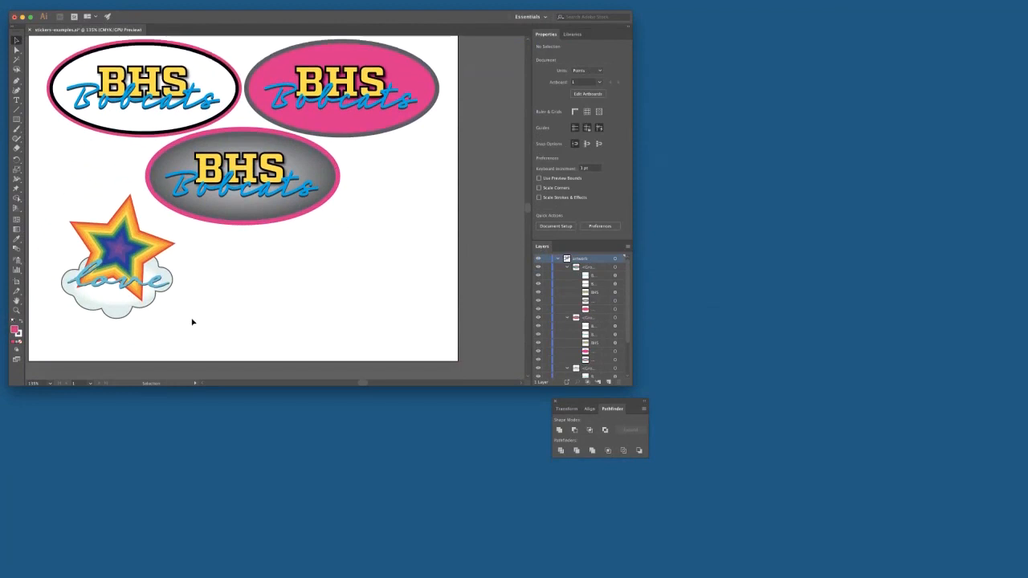
left_click_drag(141, 297, 83, 244)
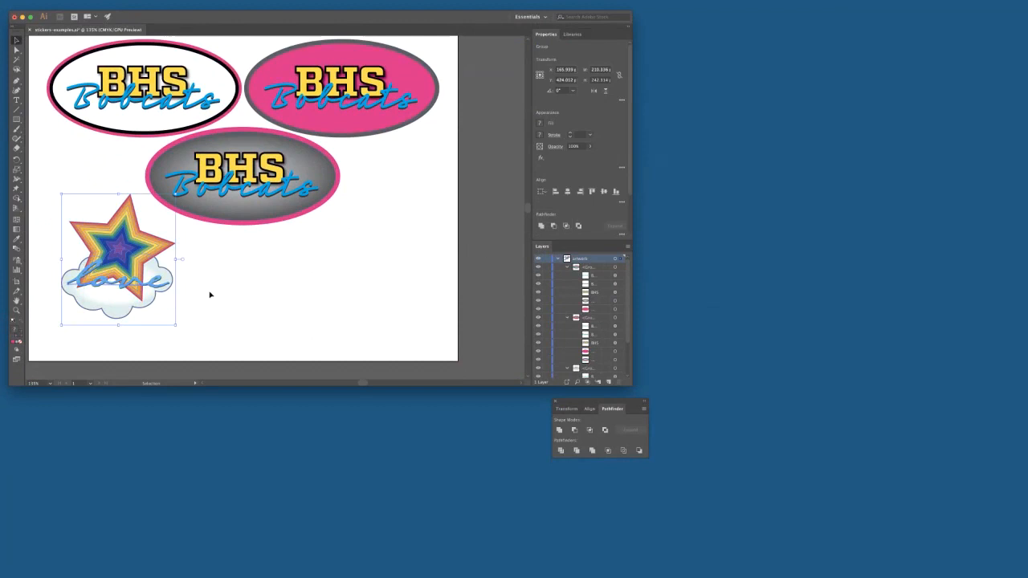
left_click(210, 295)
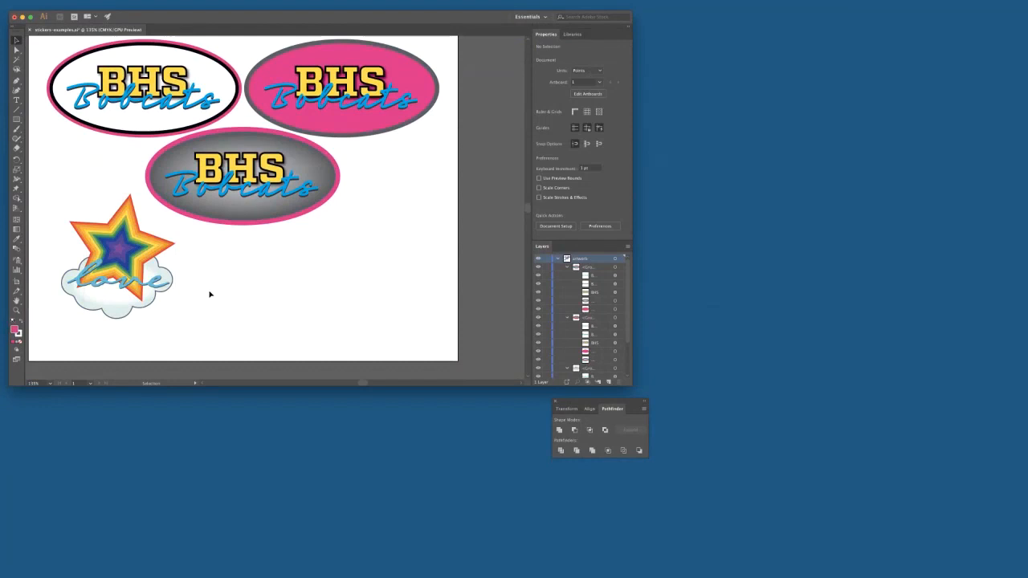
left_click(567, 268)
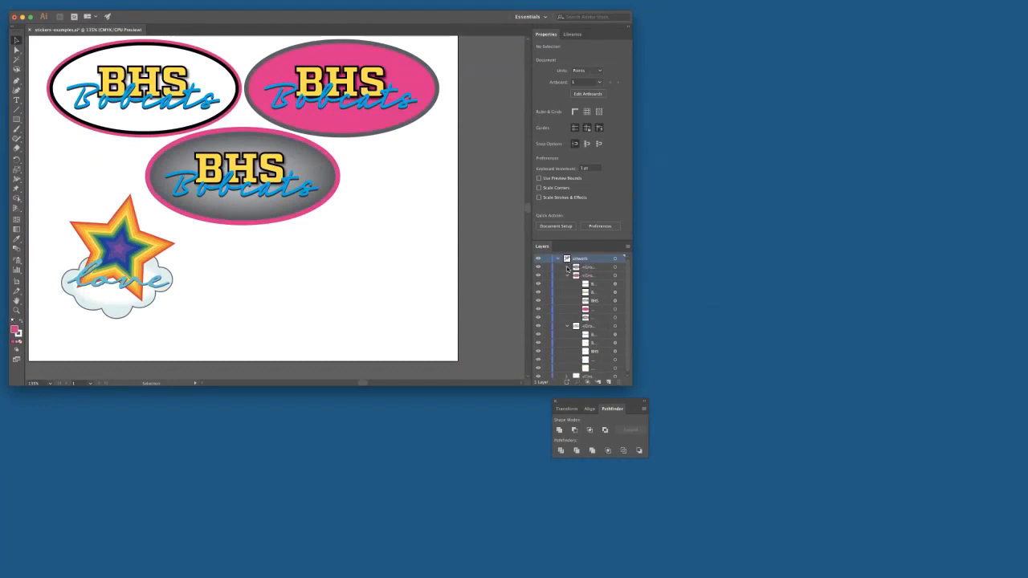
left_click(568, 276)
left_click(567, 285)
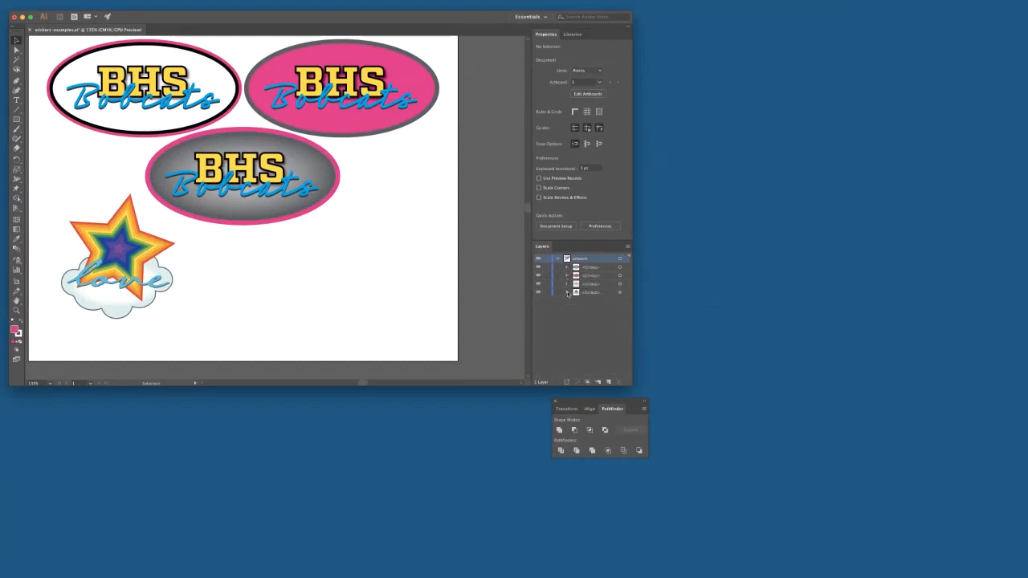
left_click(621, 293)
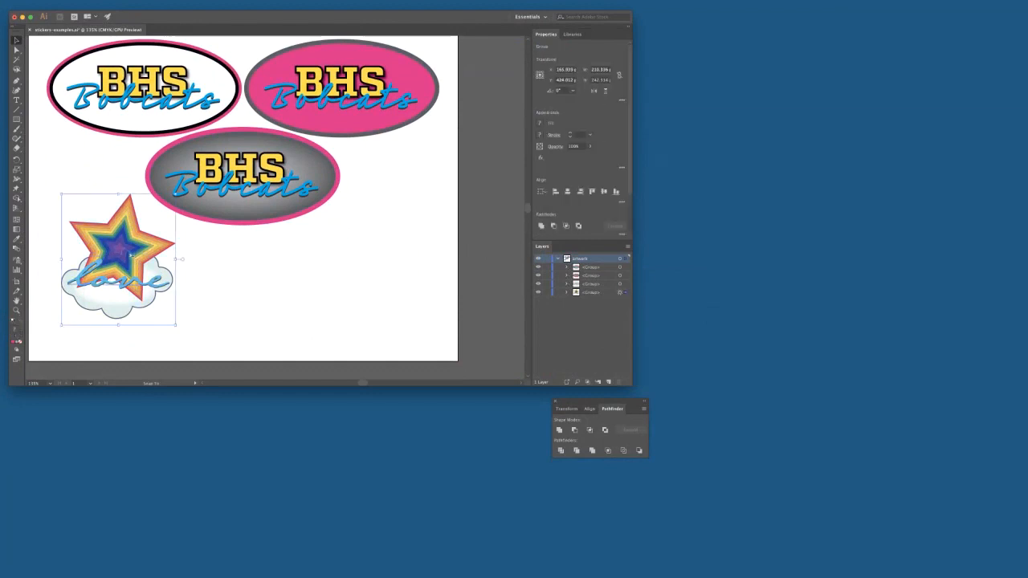
left_click_drag(137, 263, 131, 269)
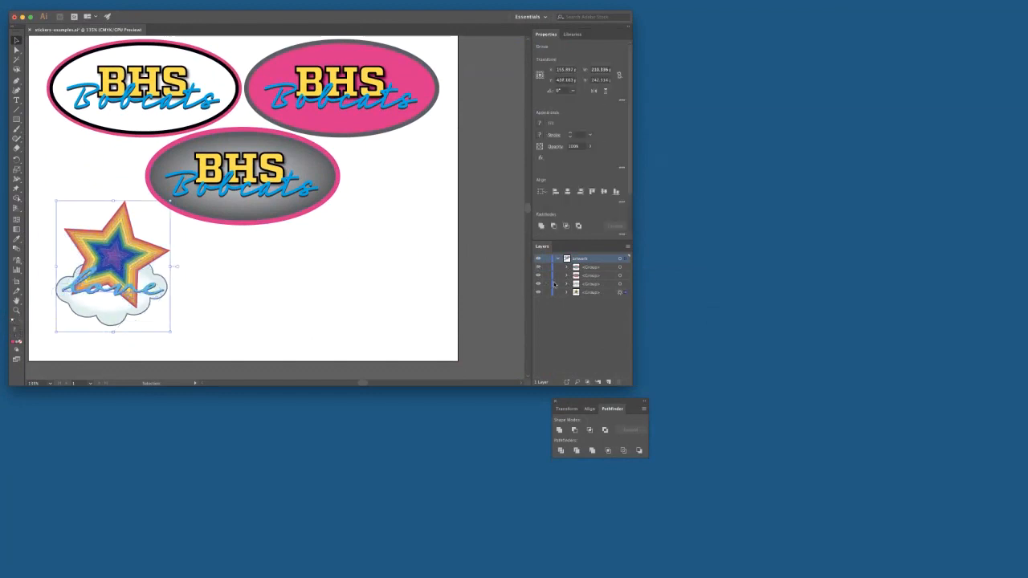
Step: Isolate the love sticker group and delete its bottommost path, which has no fill or stroke
double_click(114, 254)
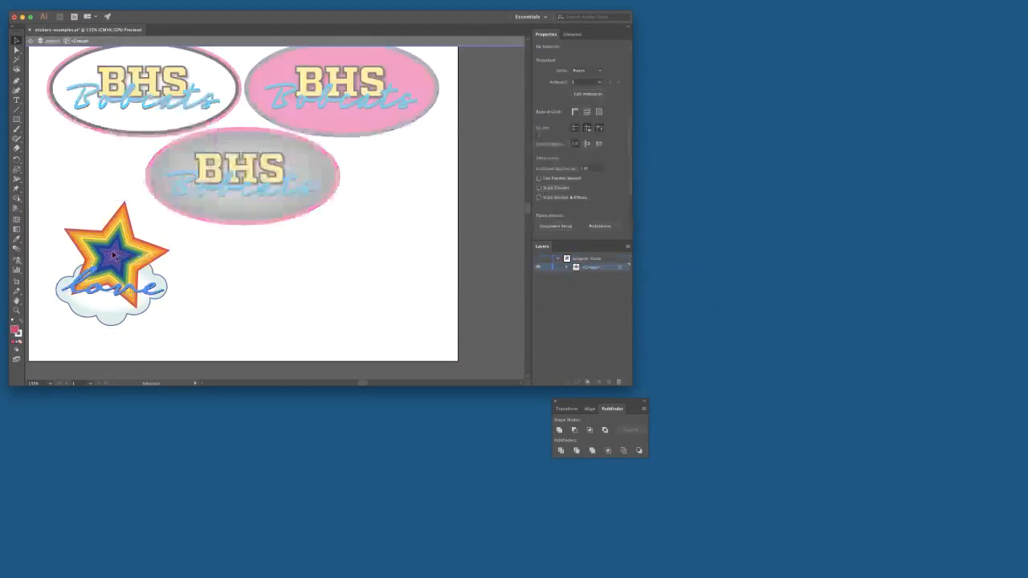
left_click(567, 267)
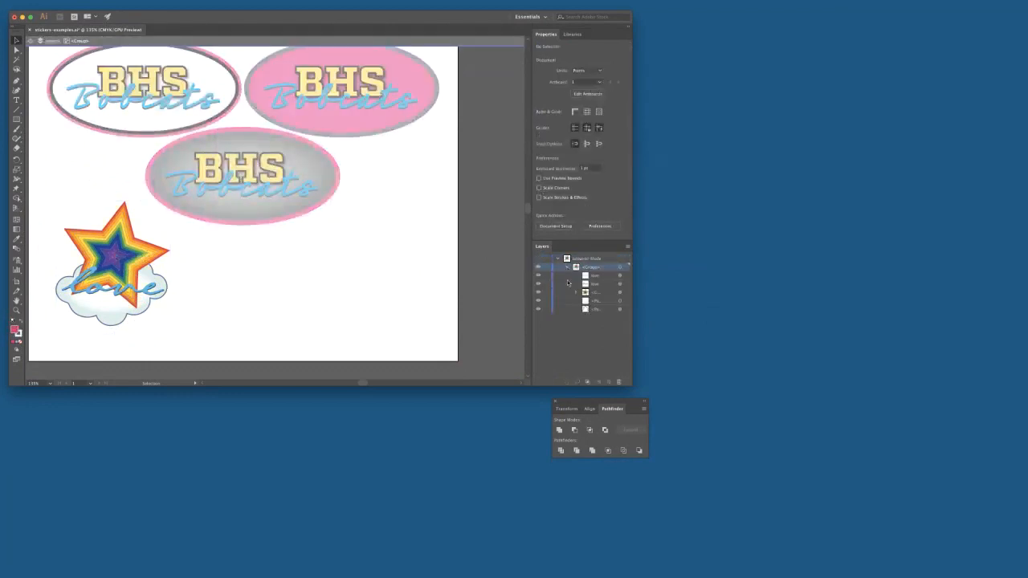
left_click(619, 309)
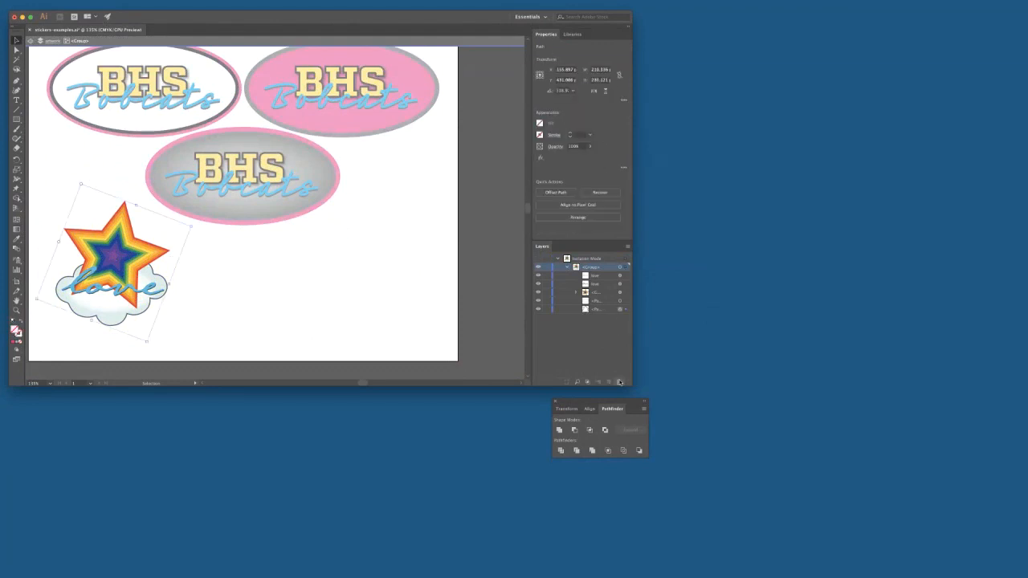
left_click(620, 382)
key("ctrl+z")
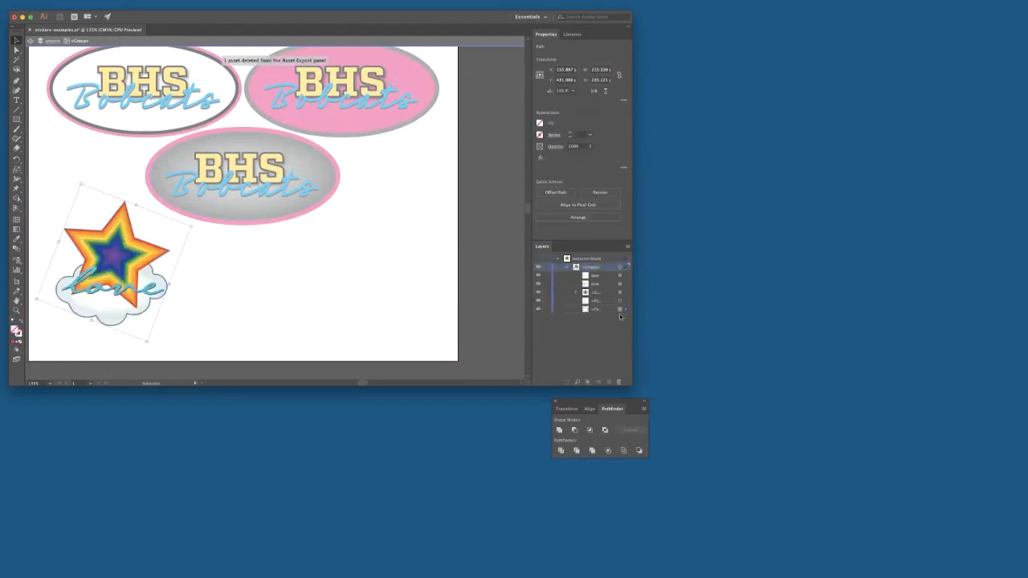
left_click(619, 380)
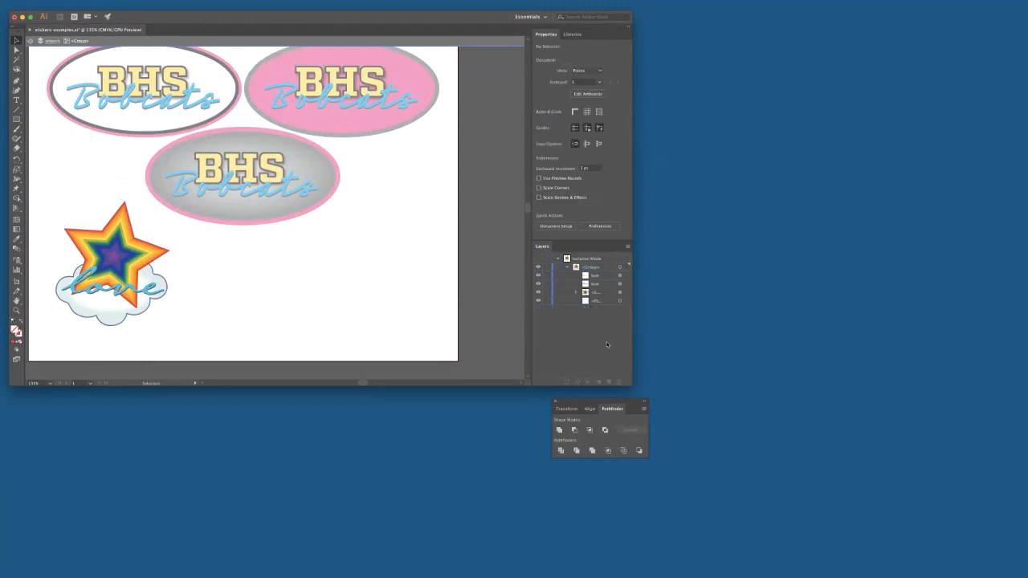
Step: Paste a copy of the star and cloud in back, and hide the love text and the original star and cloud
left_click(619, 292)
left_click(620, 301, "shift")
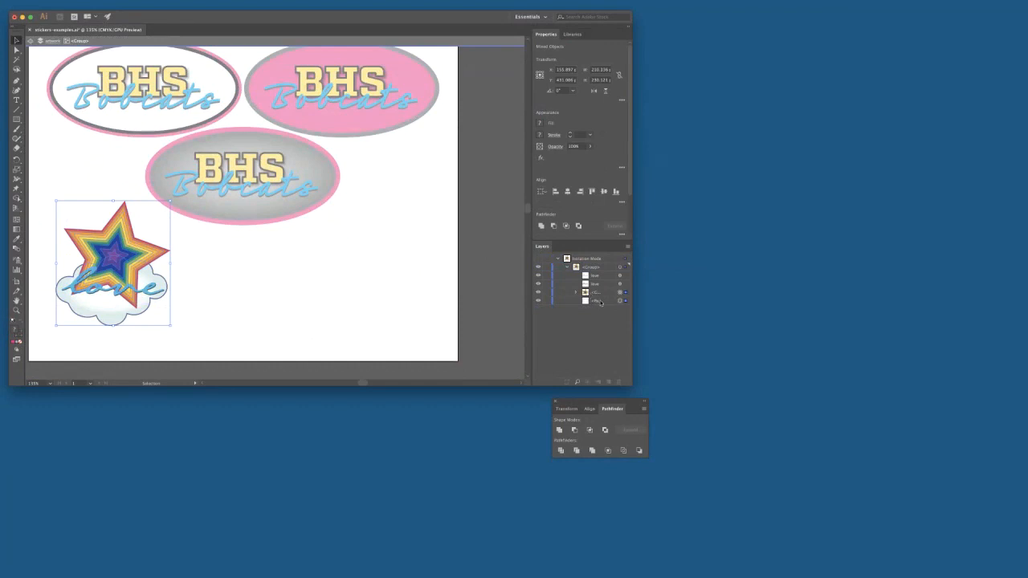
left_click(87, 6)
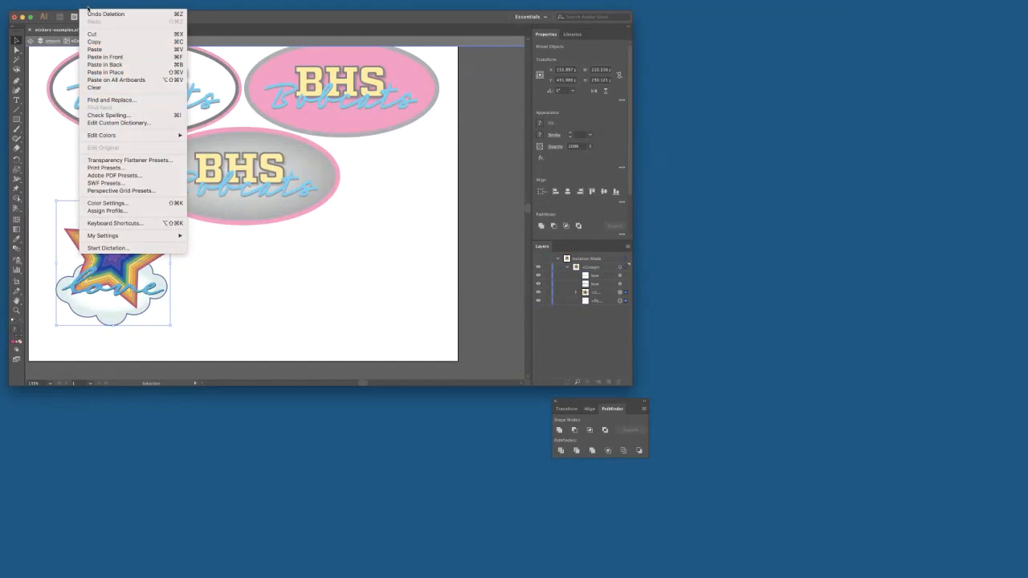
left_click(94, 41)
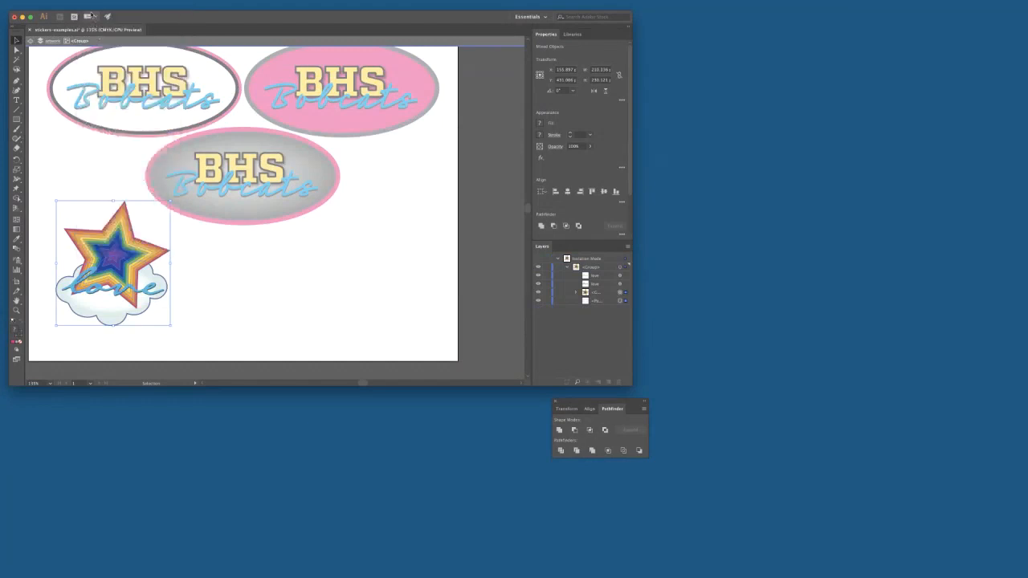
left_click(87, 6)
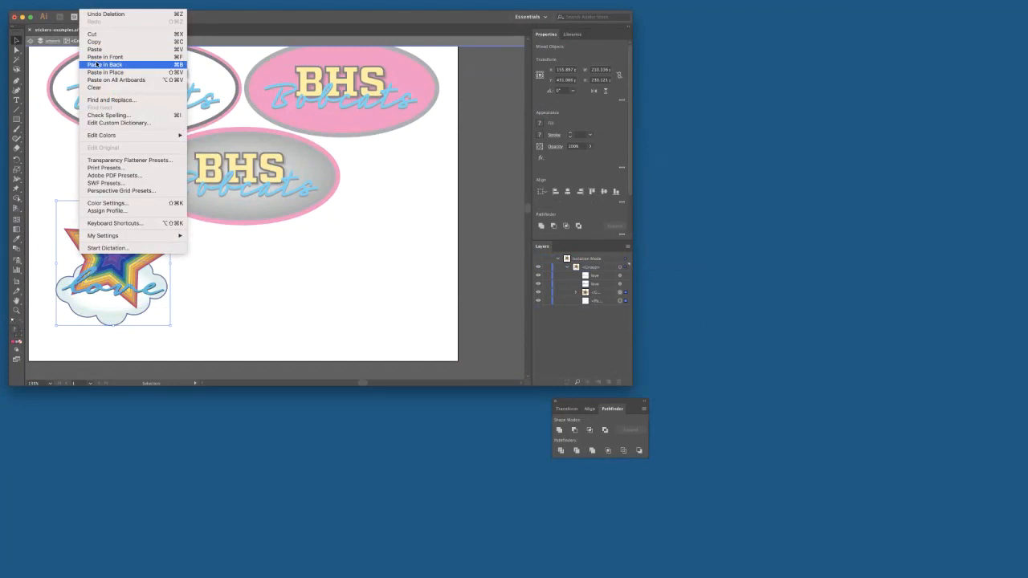
left_click(97, 64)
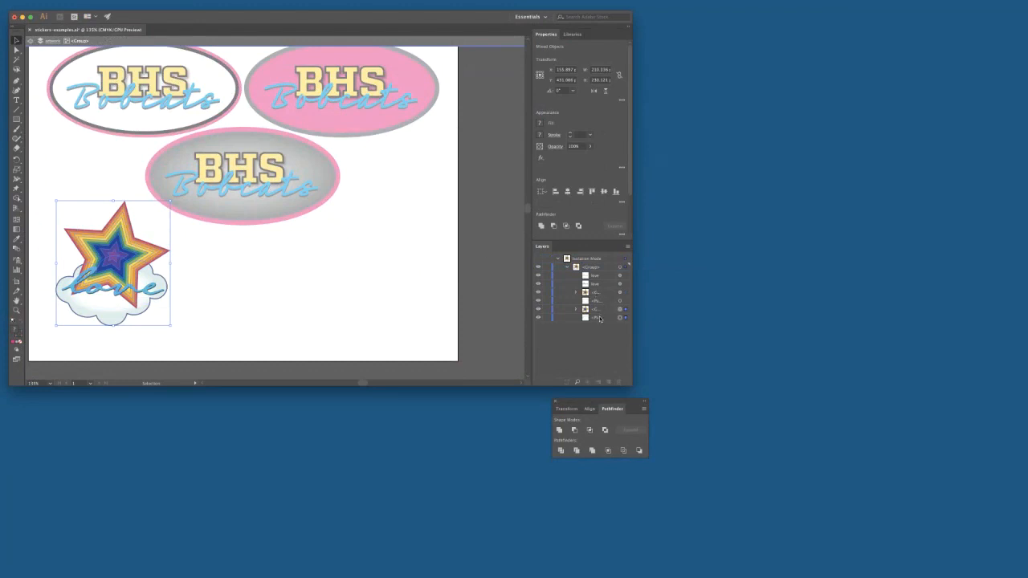
left_click(539, 284)
left_click(539, 277)
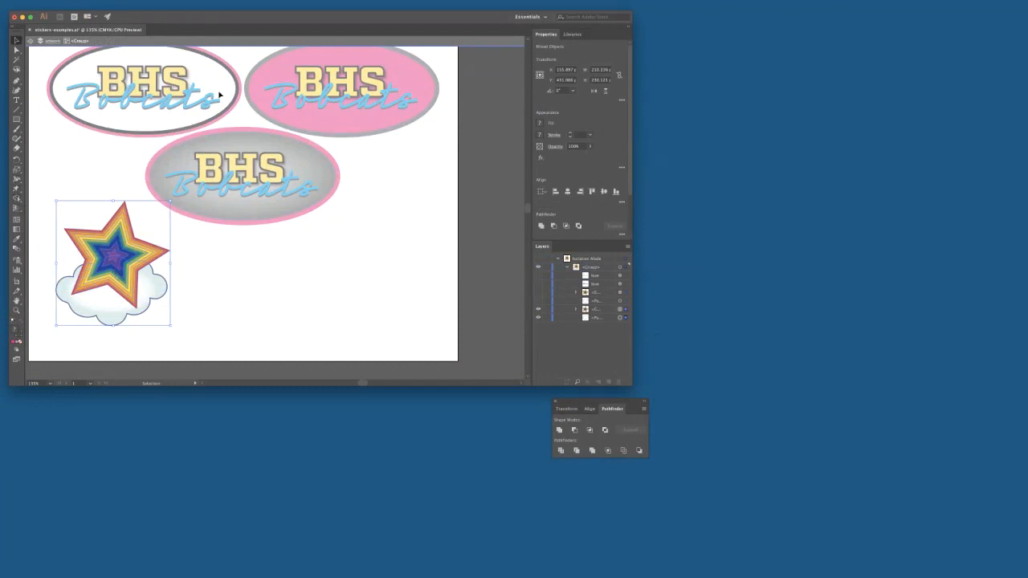
Step: Unite the pasted star and cloud into one outline with Pathfinder, keeping its floating panel beside the sticker
left_click(226, 11)
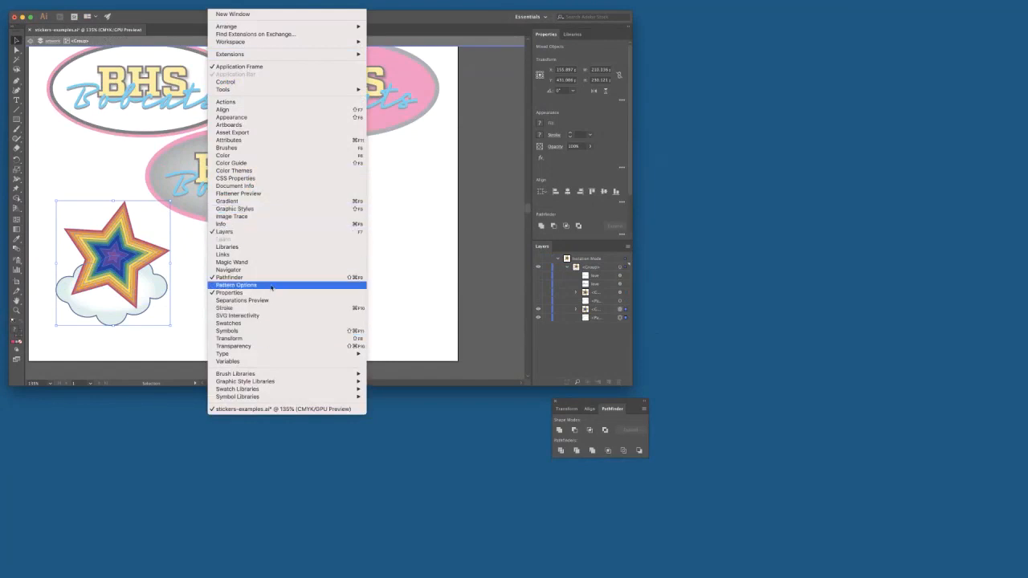
left_click(271, 280)
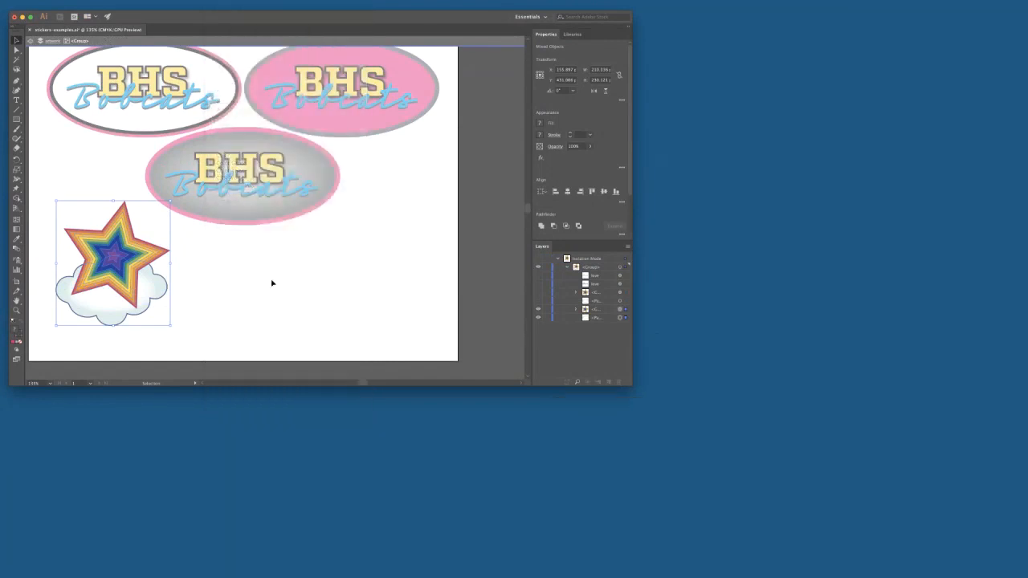
left_click(241, 7)
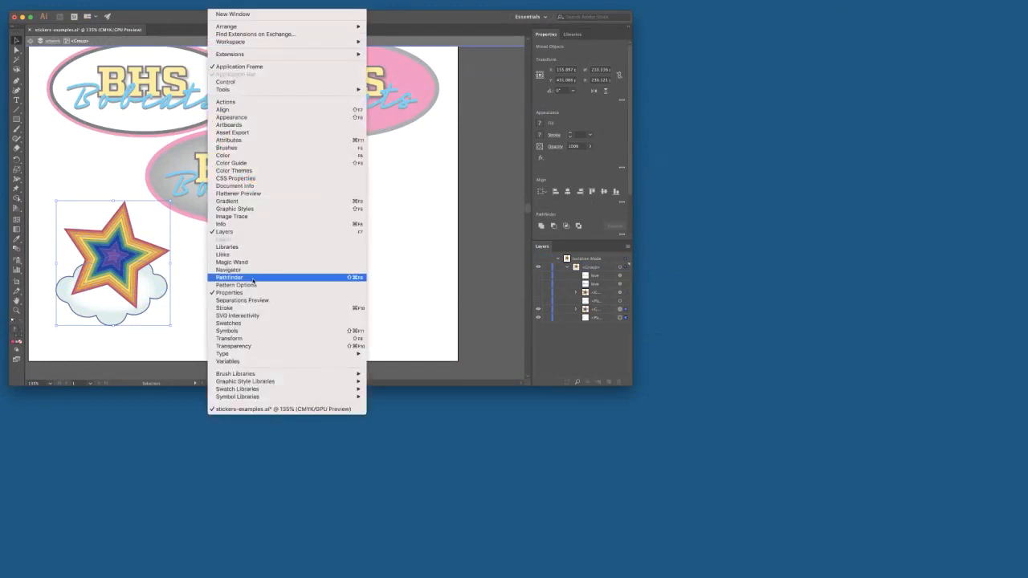
left_click(253, 281)
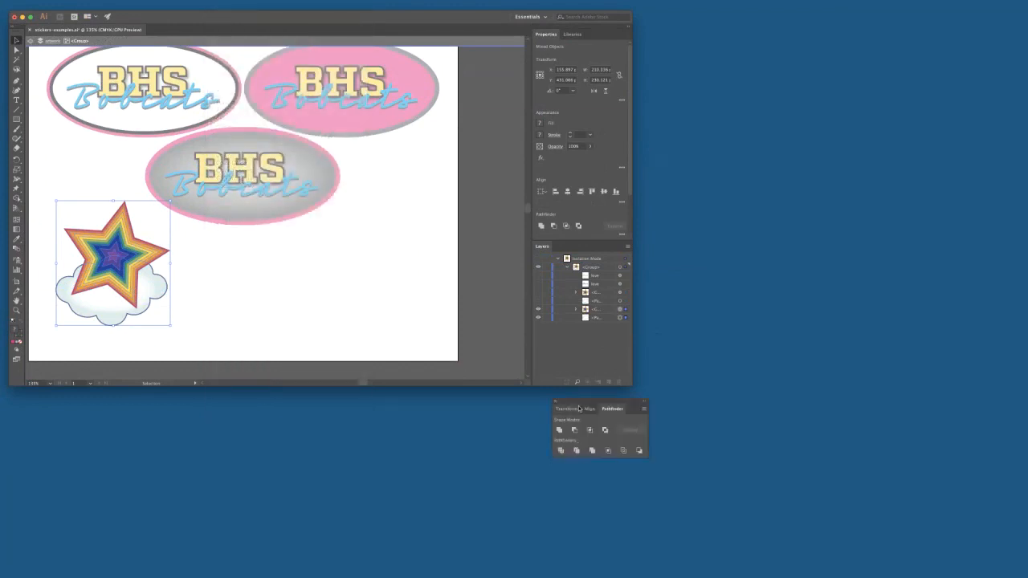
left_click_drag(579, 409, 307, 263)
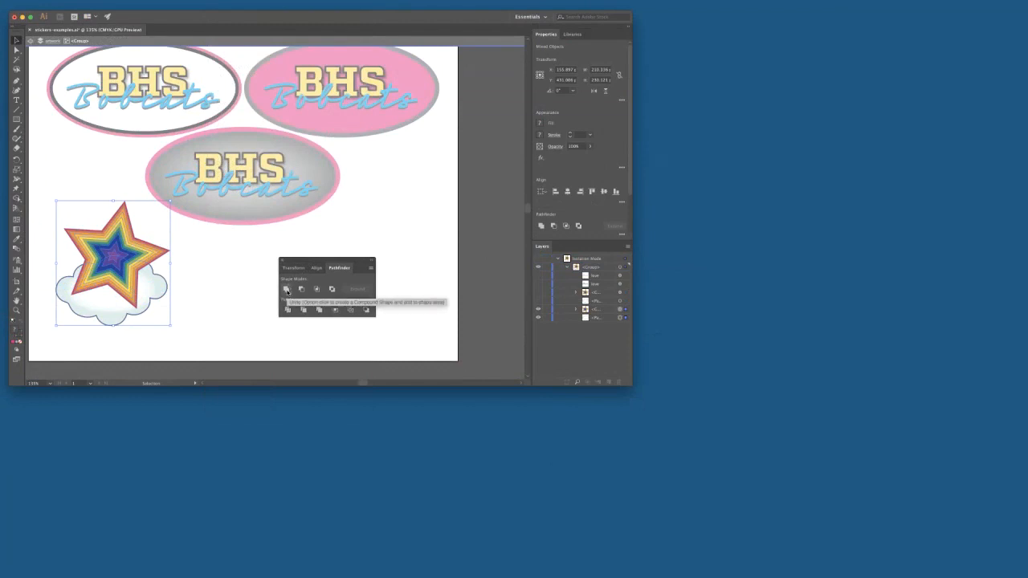
left_click(287, 291)
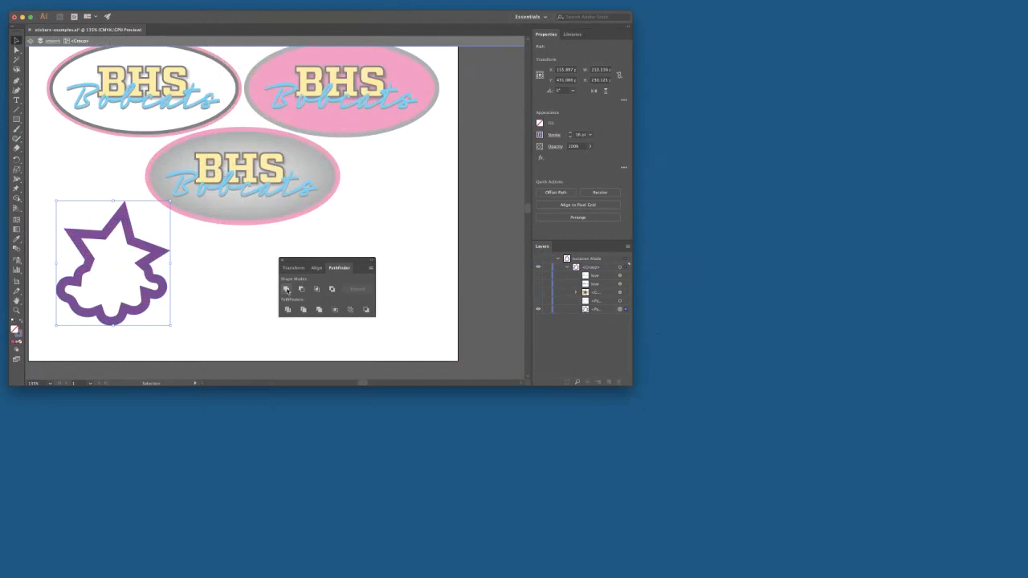
Step: Set the united star-and-cloud outline's stroke weight to 2 pt
left_click(570, 137)
left_click(571, 138)
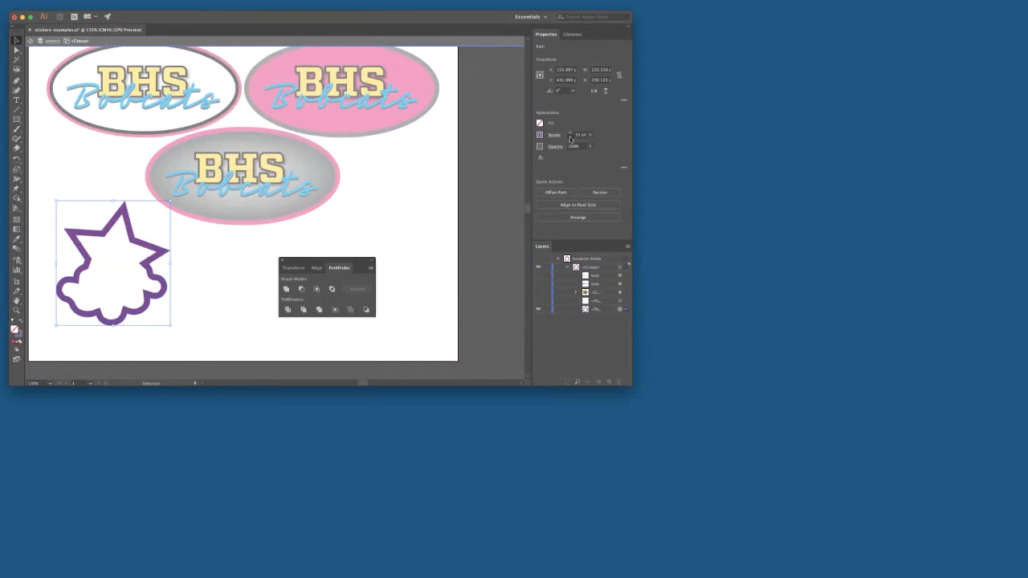
left_click(571, 138)
left_click(570, 137)
left_click(571, 138)
left_click(570, 138)
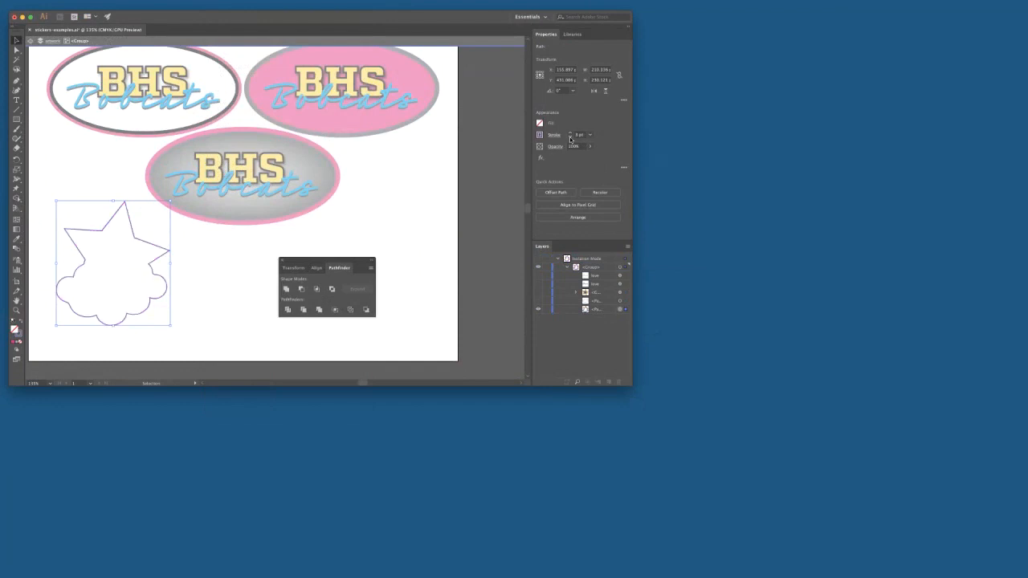
left_click(571, 133)
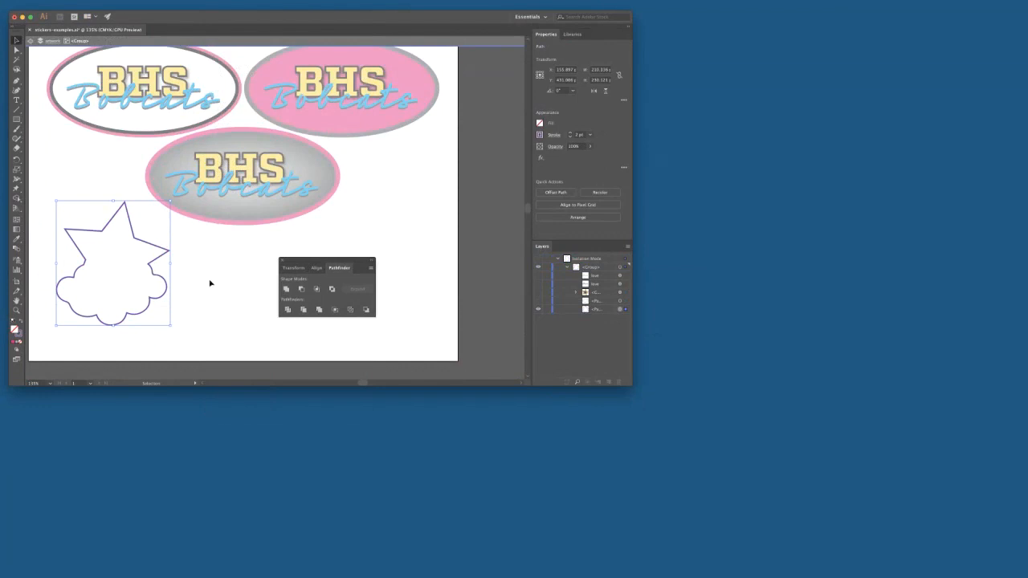
Step: Fill the united star-and-cloud outline with pink and remove its stroke
left_click(541, 126)
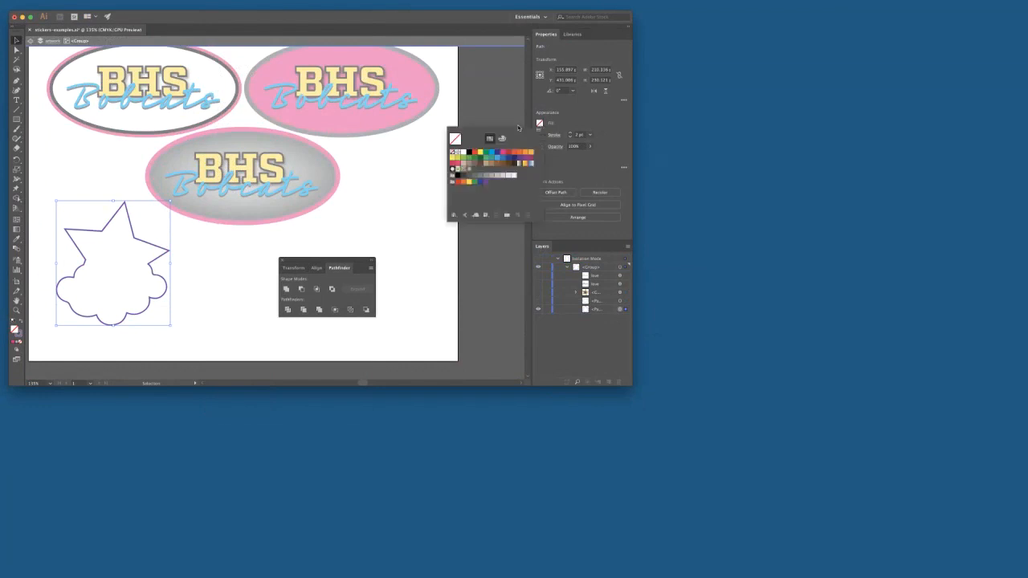
left_click(502, 156)
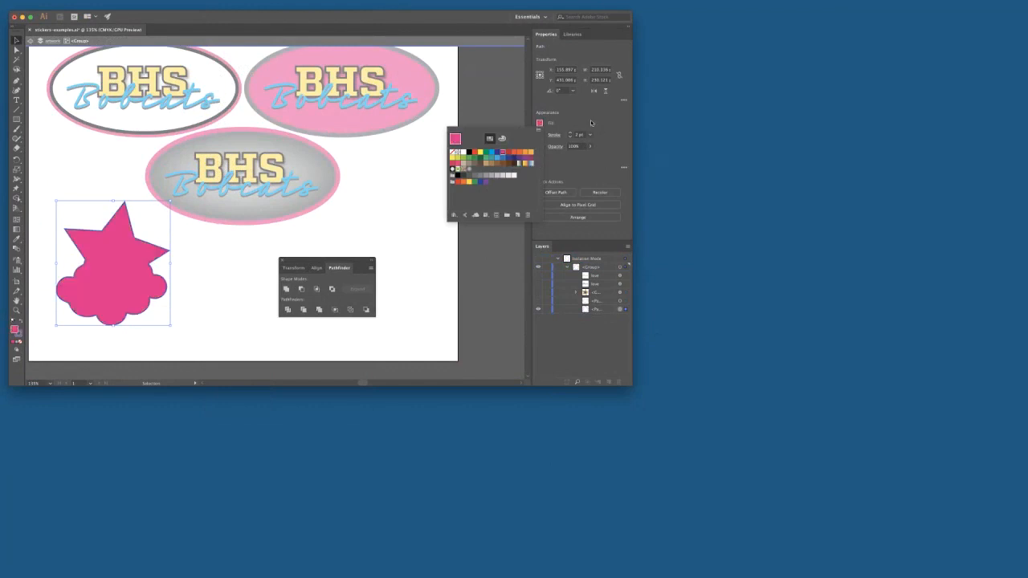
left_click(570, 137)
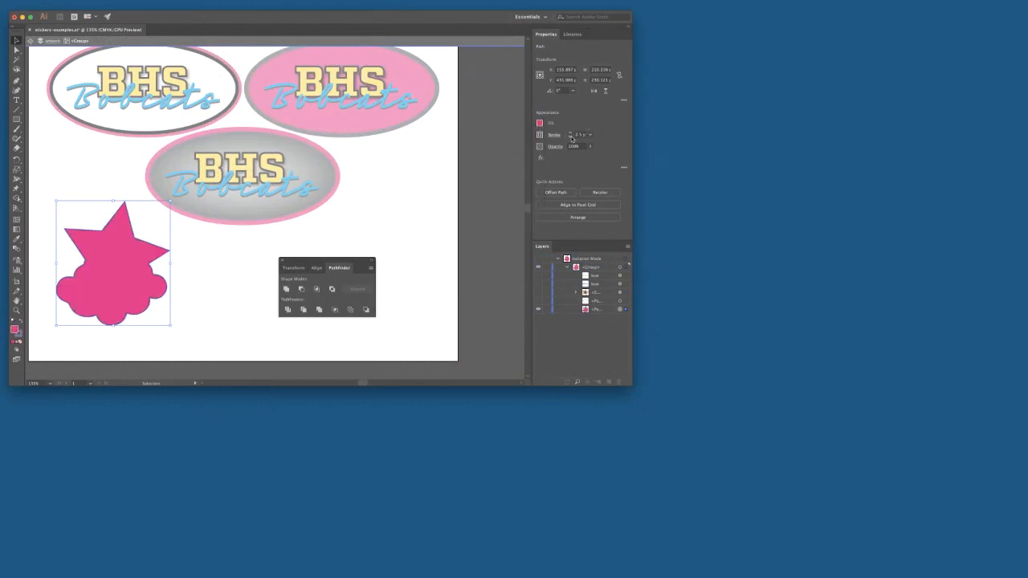
left_click(571, 137)
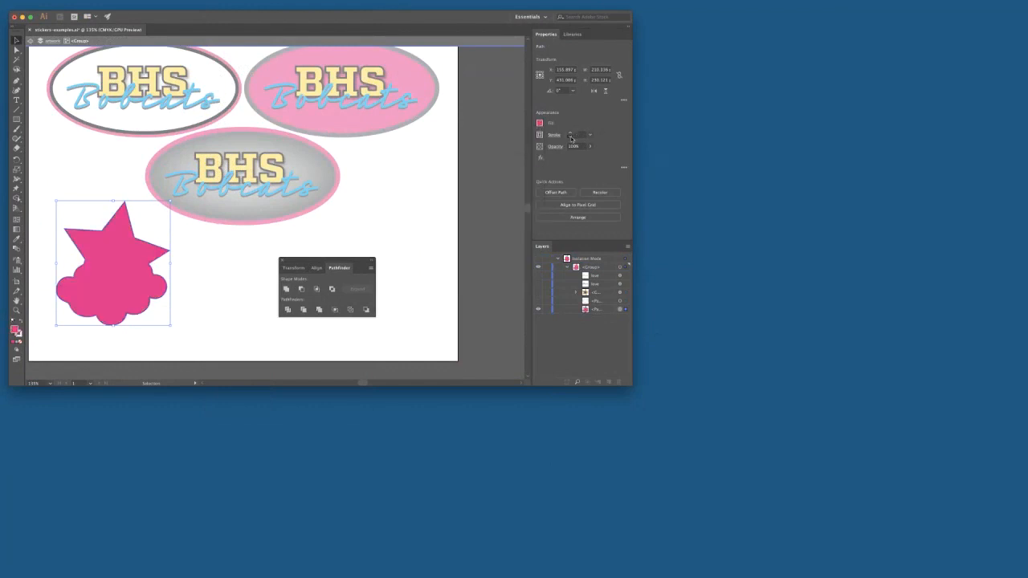
left_click(435, 195)
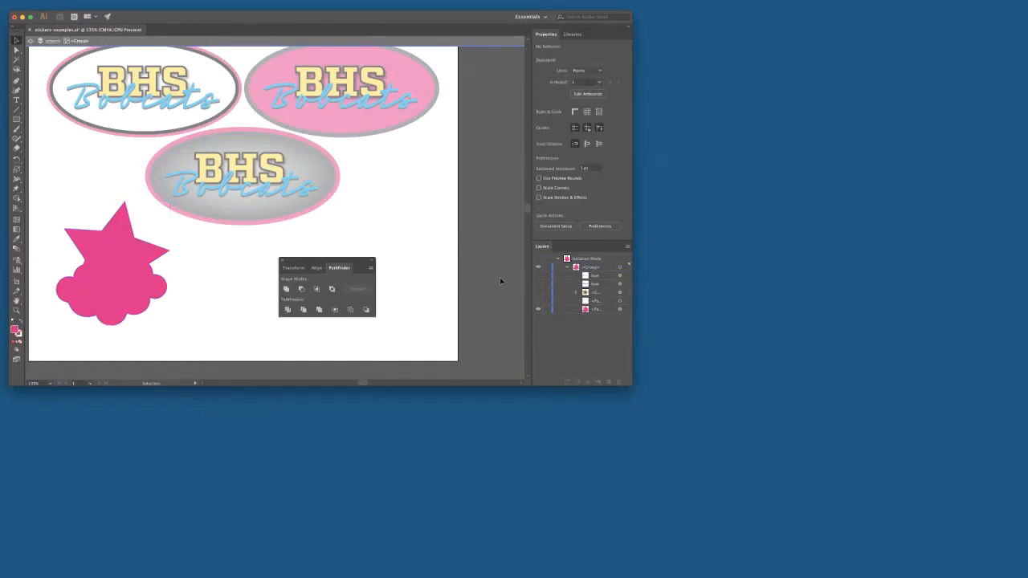
Step: Toggle the original cloud and star on over the pink shape to compare them, and hide both again
left_click(539, 301)
left_click(538, 293)
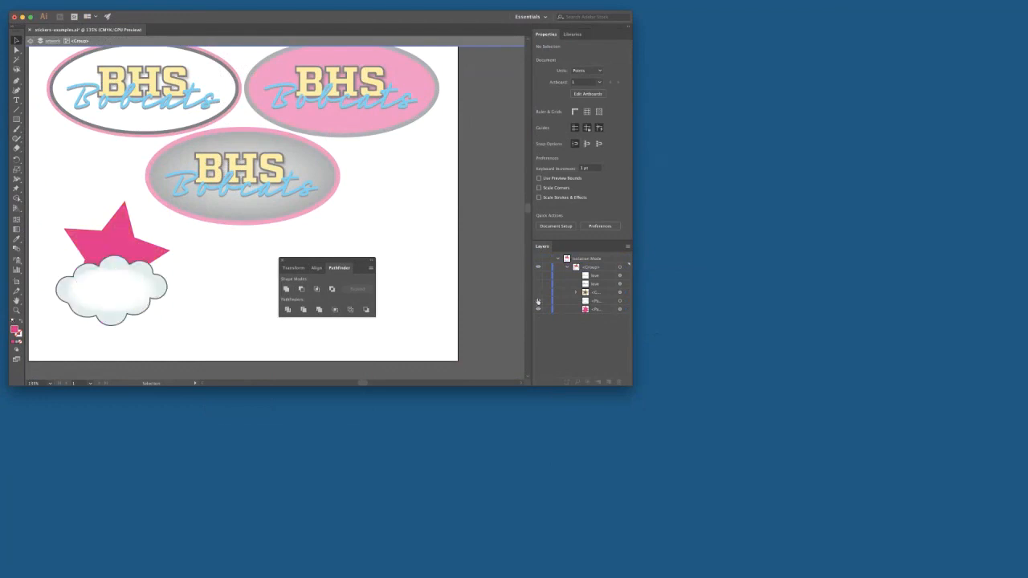
left_click(539, 298)
left_click(539, 298)
left_click(539, 293)
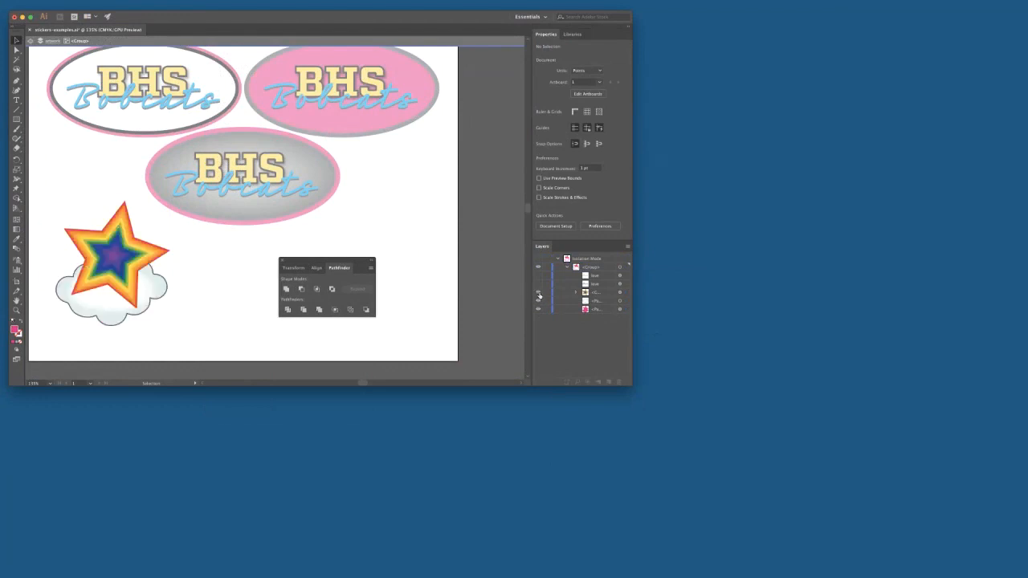
left_click(540, 301)
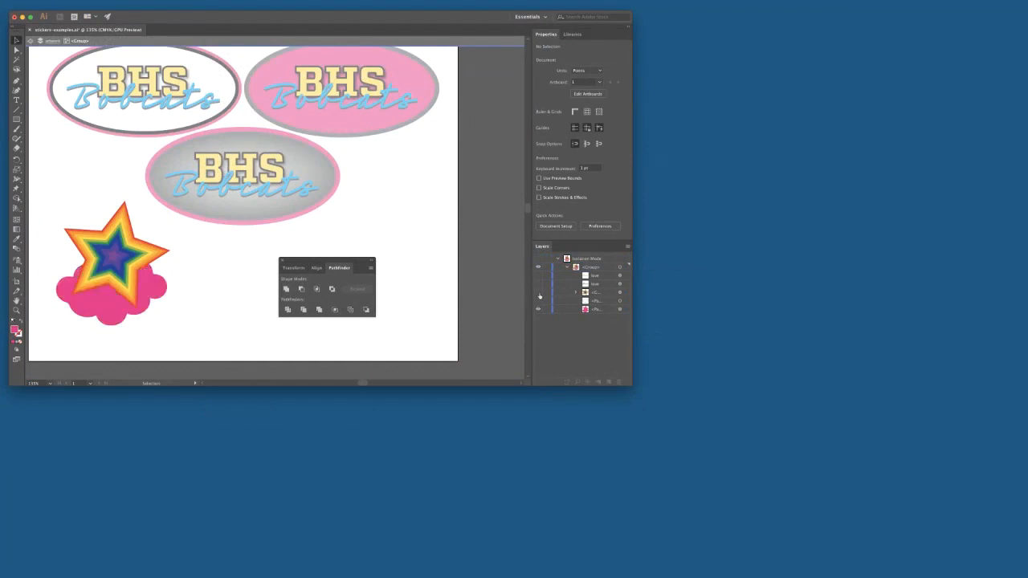
left_click(539, 295)
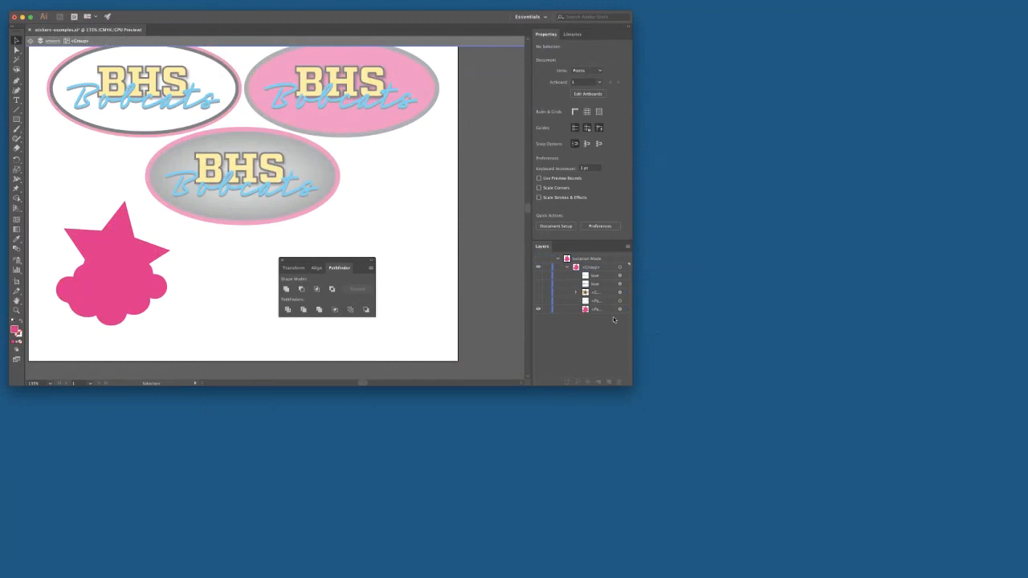
Step: Undo the visibility changes, the stroke removal and the pink fill on the united star-and-cloud outline
key("super+z")
key("super+z")
key("super+shift+z")
key("super+shift+z")
key("super+z")
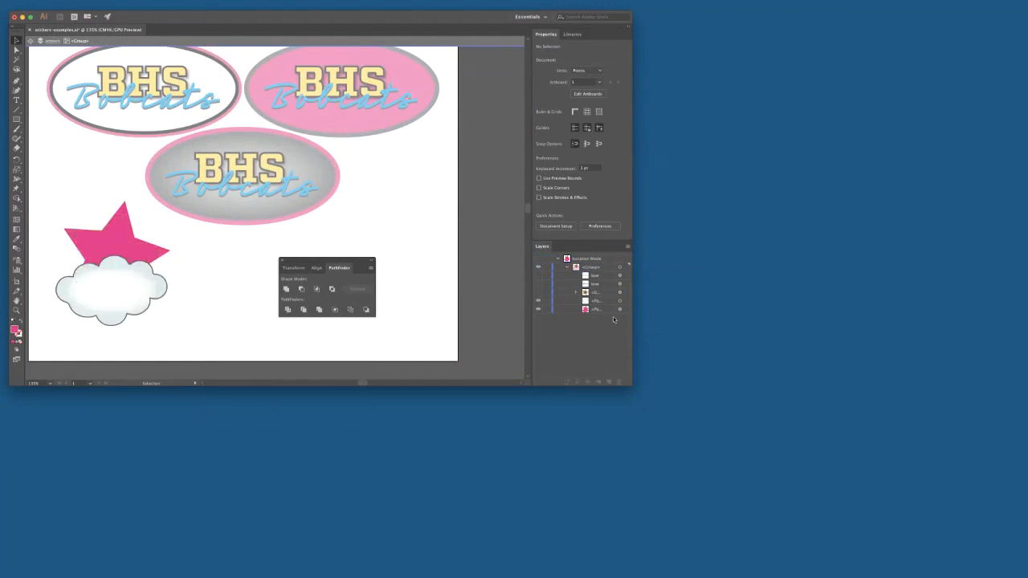
key("super+shift+z")
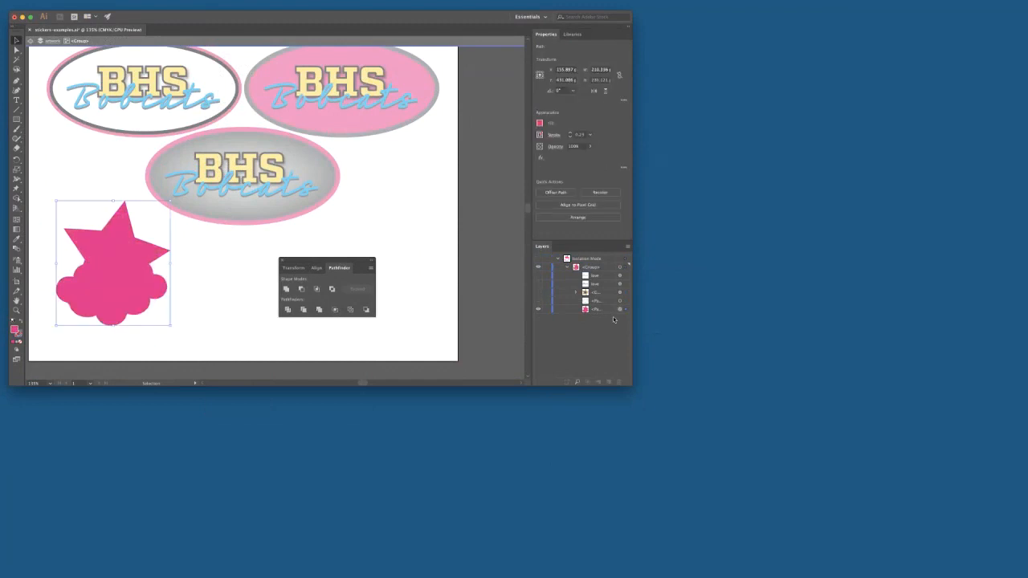
key("super+z")
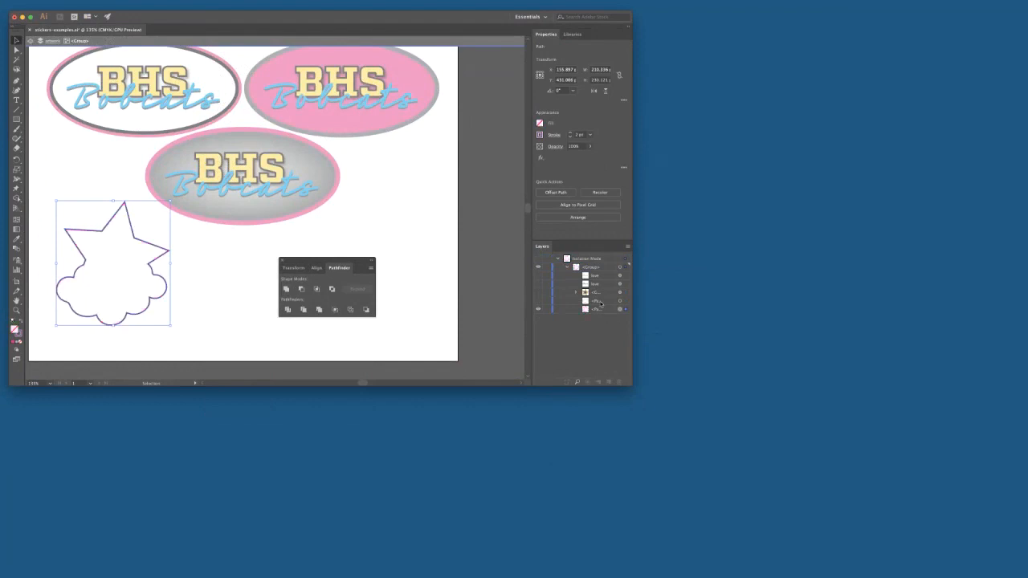
Step: Offset the united star-and-cloud outline by 10 pt with miter joins and a miter limit of 4
left_click(107, 10)
mouse_move(138, 175)
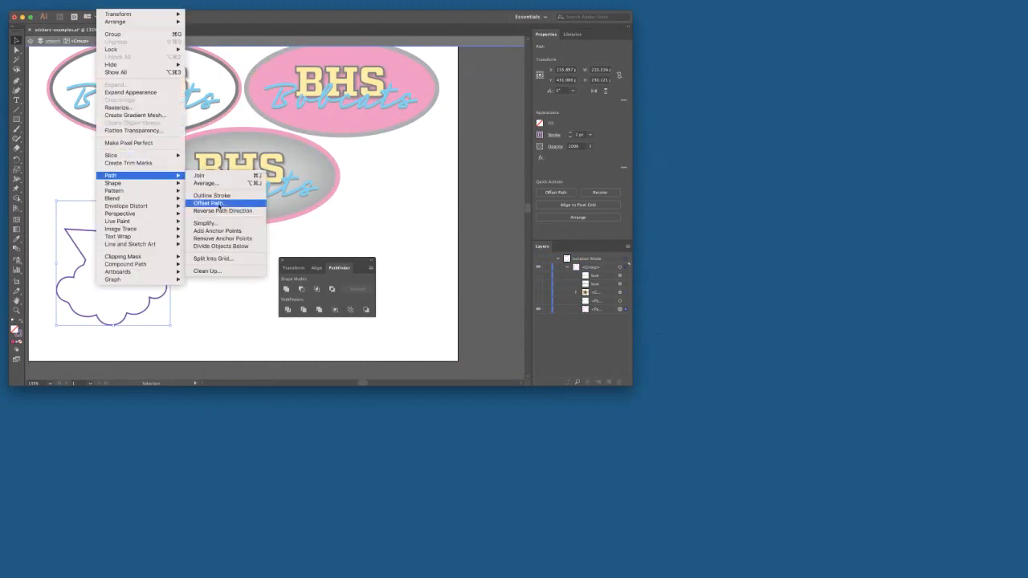
left_click(211, 204)
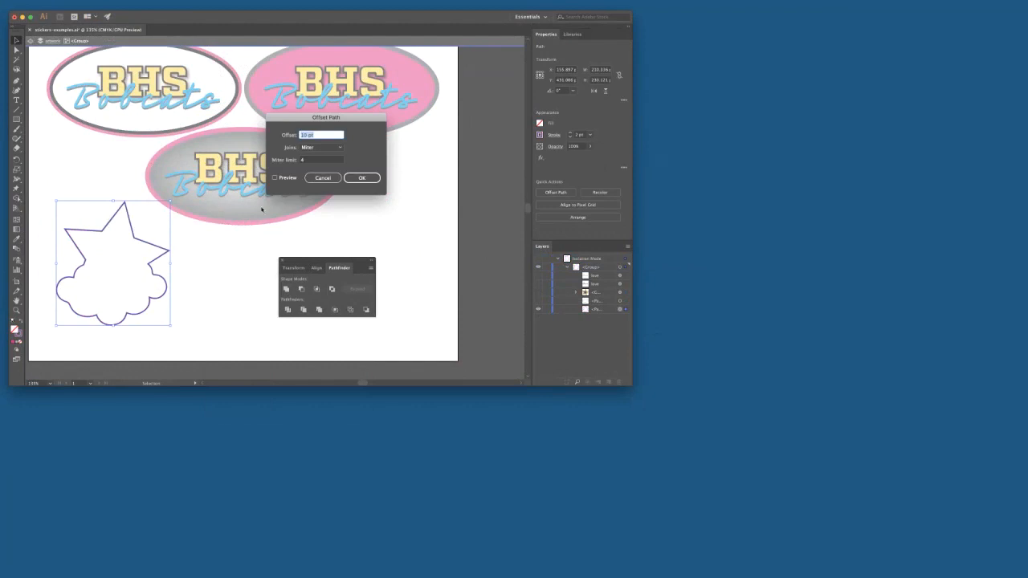
left_click(274, 177)
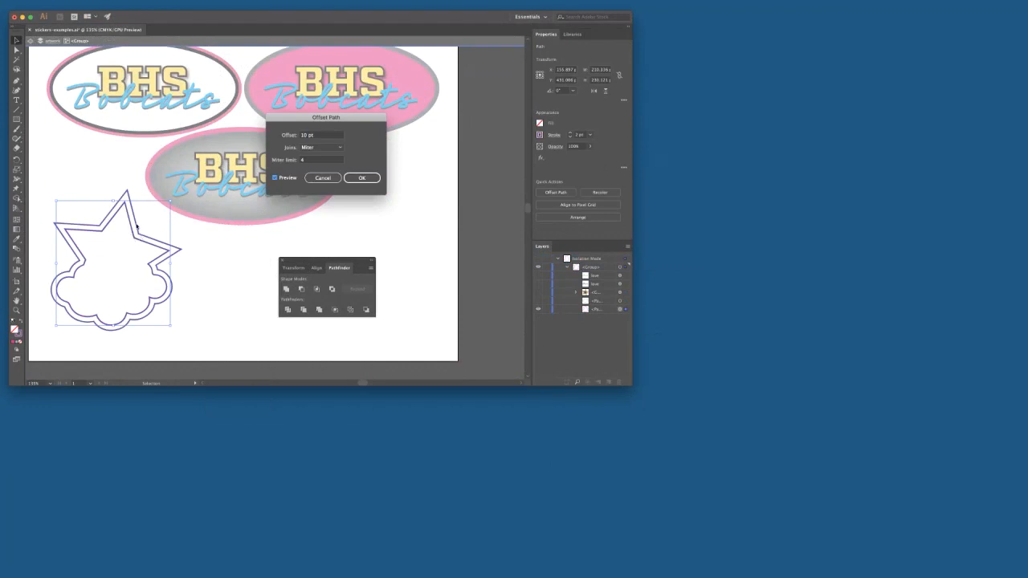
left_click(362, 179)
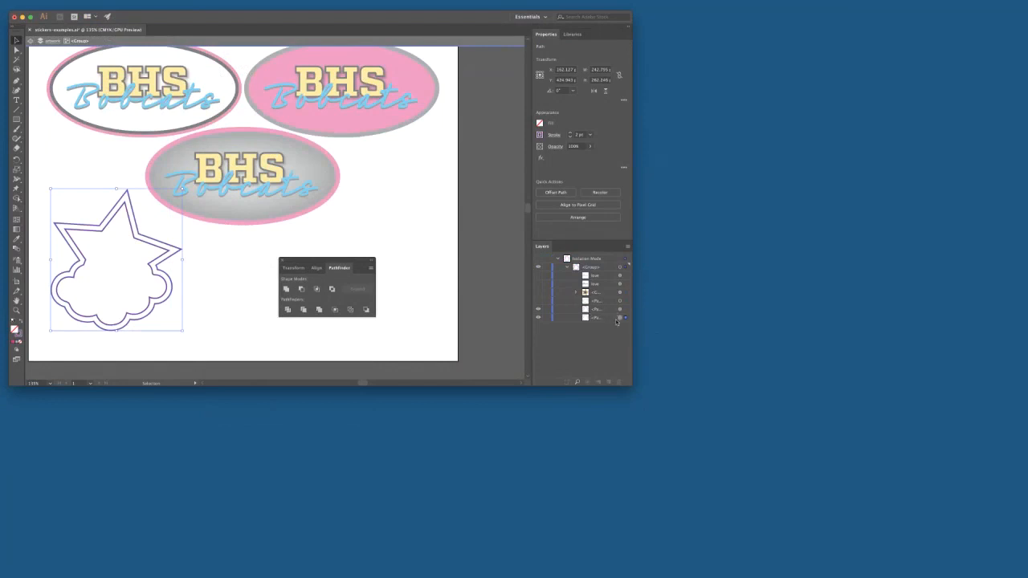
Step: Hide the inner united outline, and give the offset outline a pink fill with no stroke
left_click(539, 308)
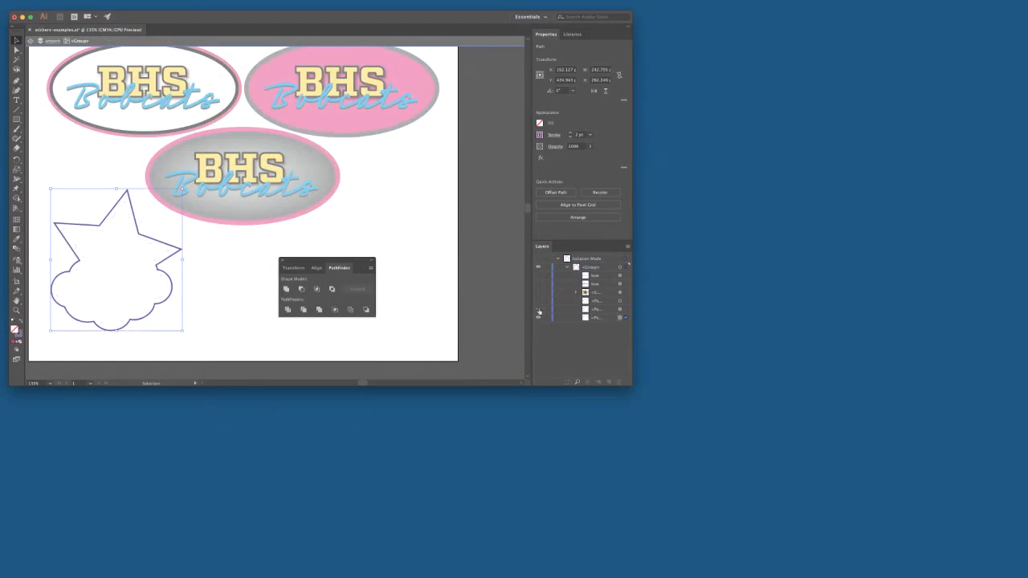
left_click(600, 320)
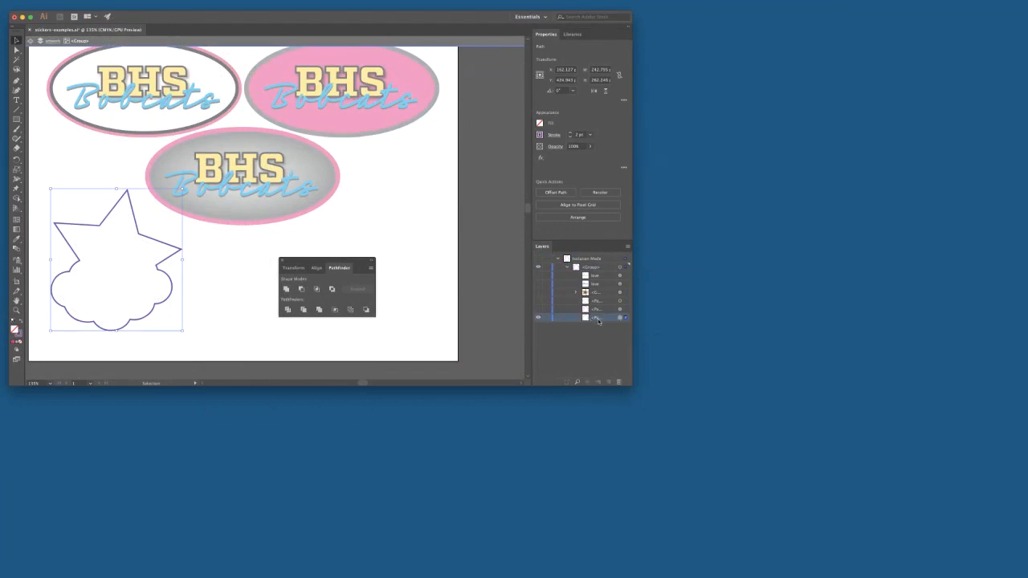
left_click(540, 124)
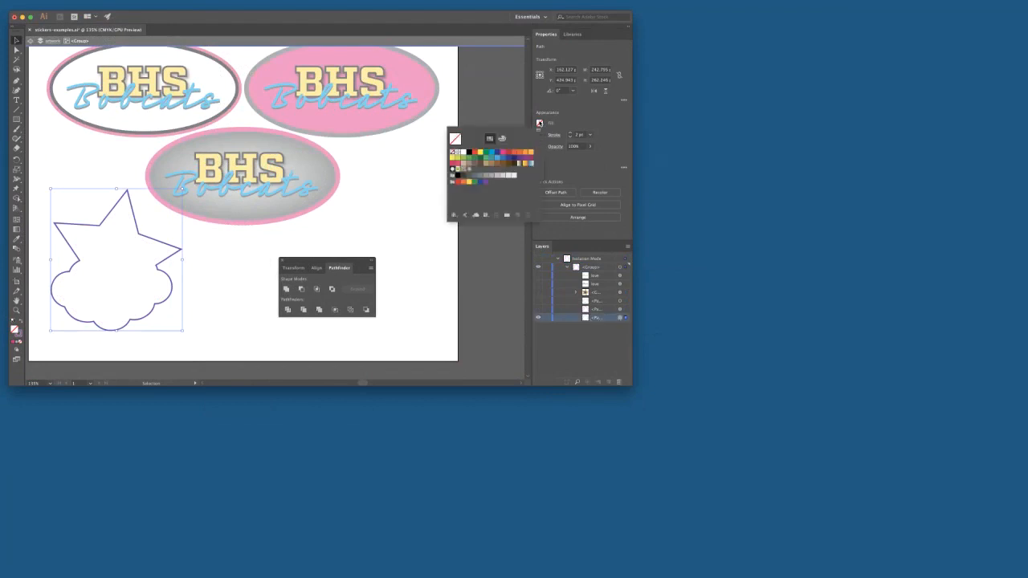
left_click(503, 152)
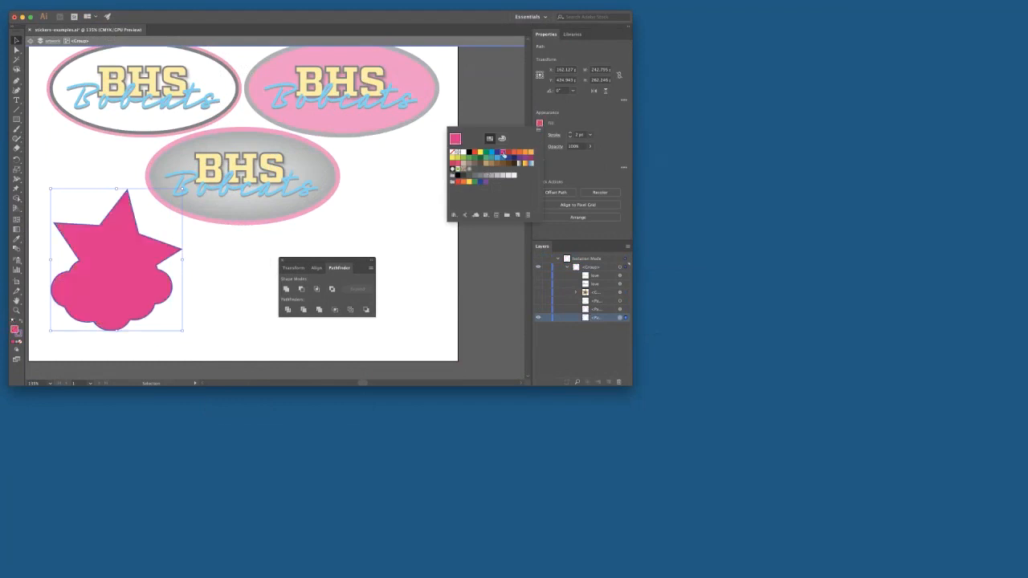
left_click(571, 138)
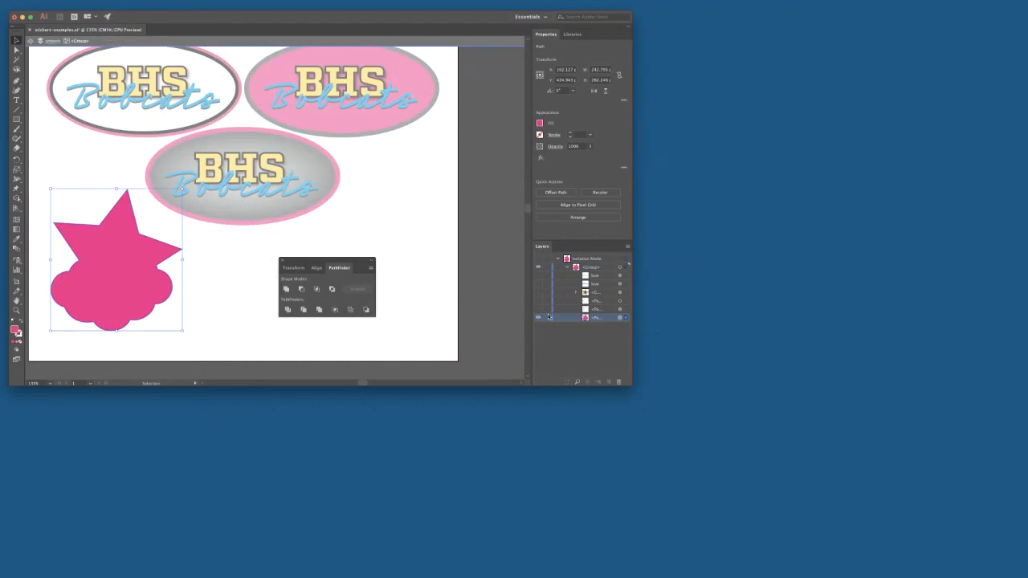
Step: Show the love text, star and cloud again over the pink border, and exit isolation mode
left_click_drag(539, 306, 540, 276)
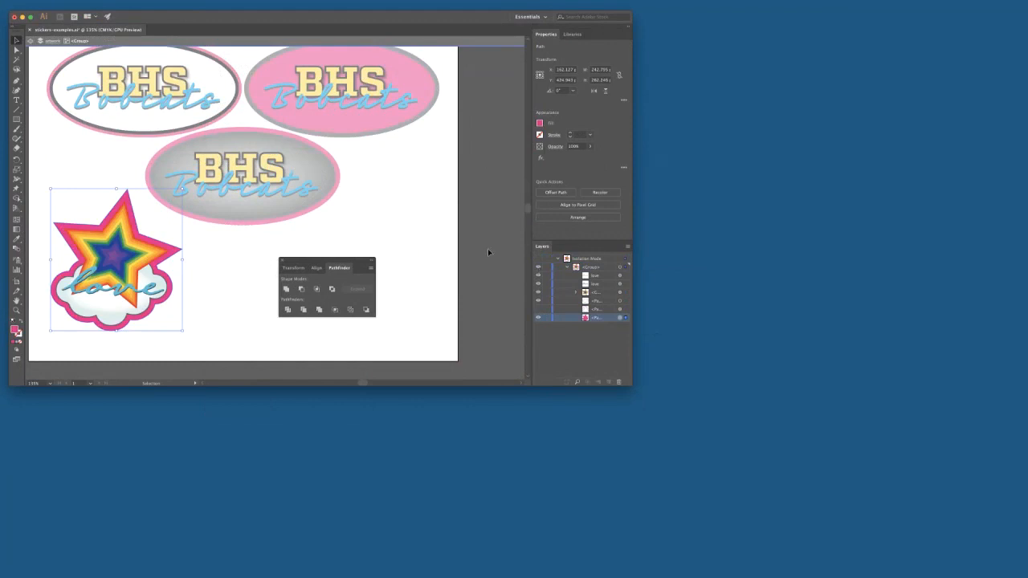
left_click(445, 228)
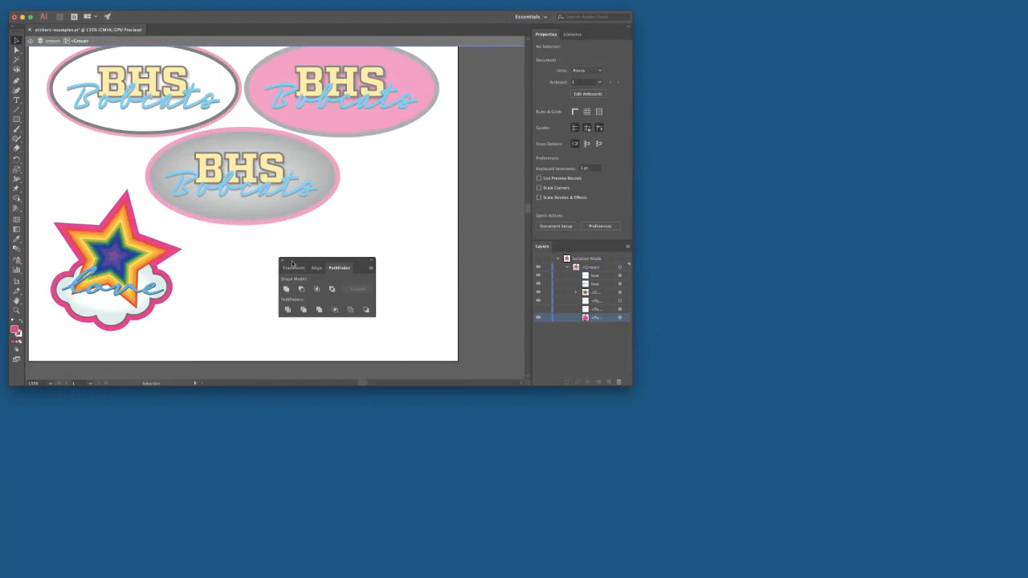
left_click_drag(293, 264, 407, 278)
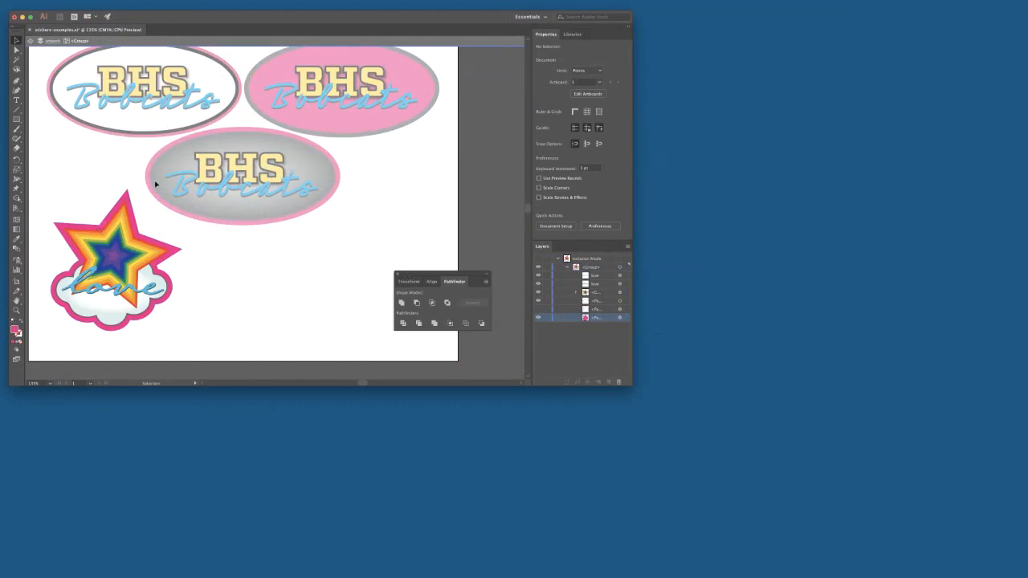
left_click(30, 41)
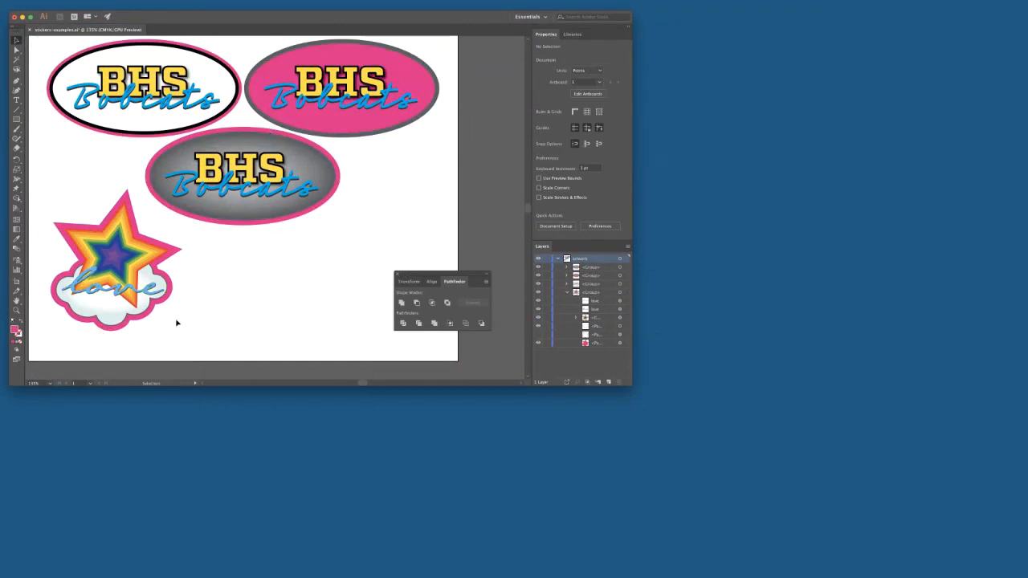
Step: Duplicate the love sticker twice, placing the copies in a row to the right of the original beneath the ovals
left_click(157, 301)
key("a")
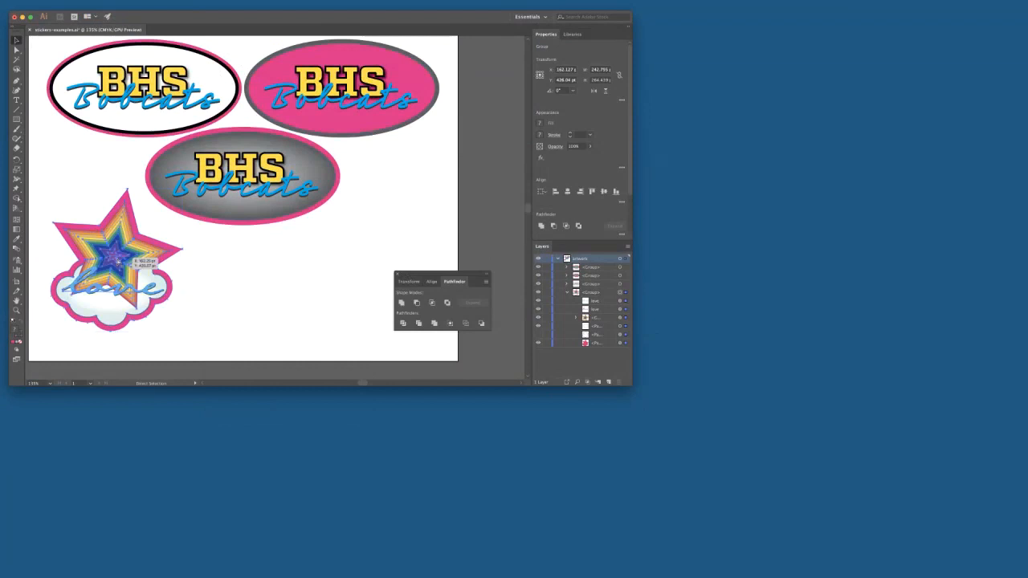
key("ctrl+v")
left_click_drag(268, 213, 244, 291)
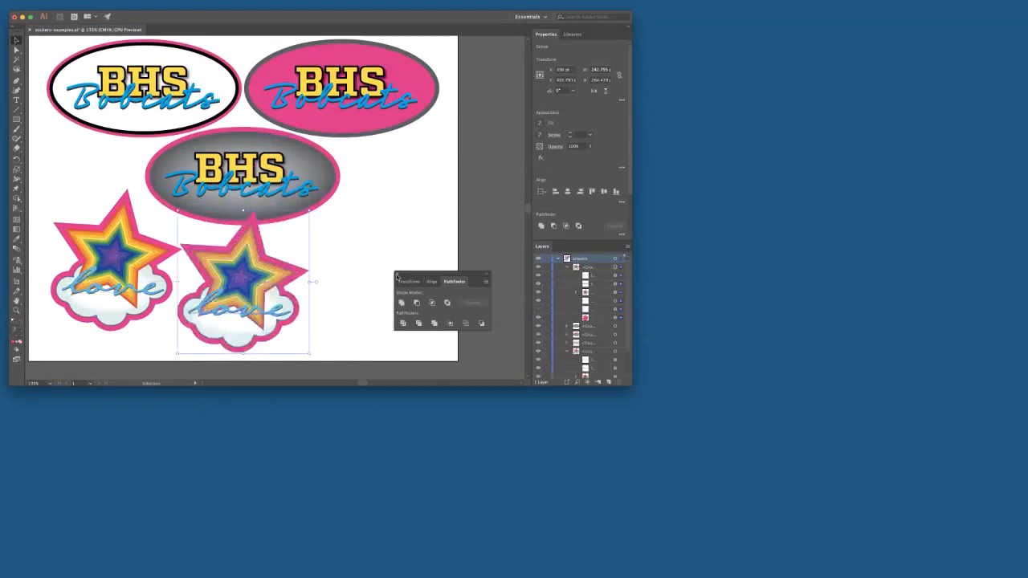
key("ctrl+v")
left_click_drag(269, 213, 380, 278)
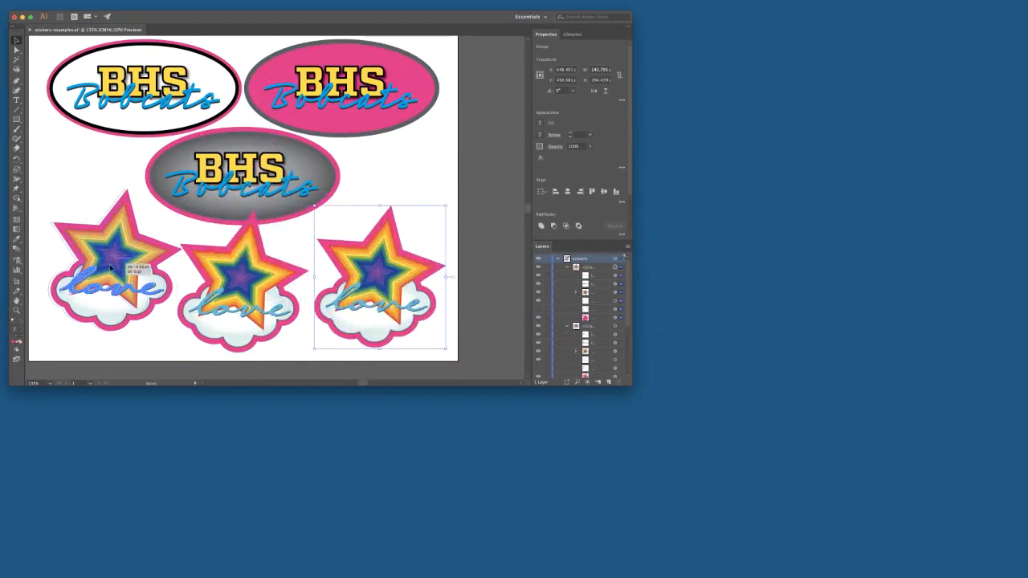
Step: Shift the two outer love stickers upward, and rotate the middle copy clockwise to nest between them beneath the gray oval
left_click_drag(111, 268, 113, 233)
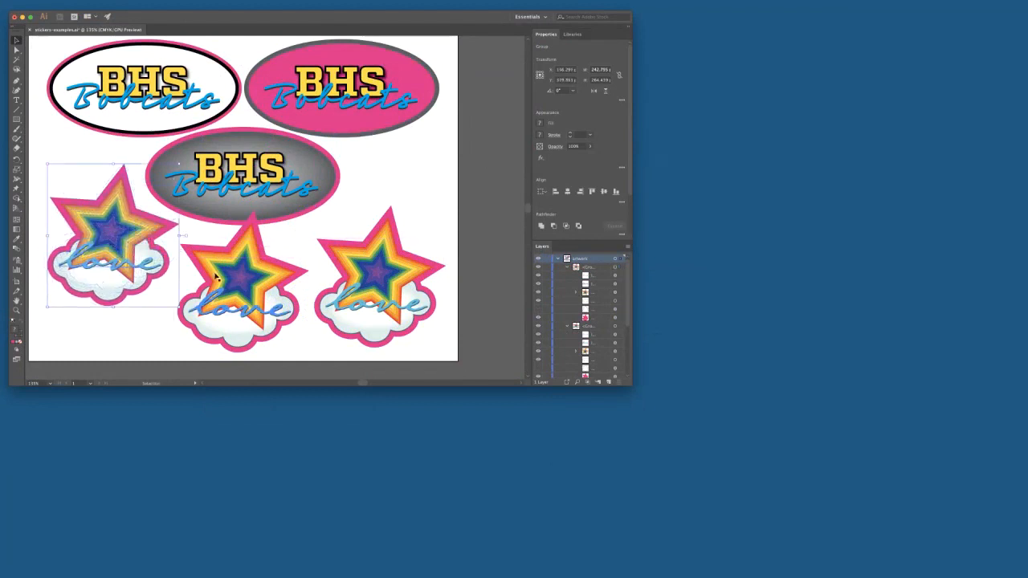
left_click_drag(359, 277, 350, 265)
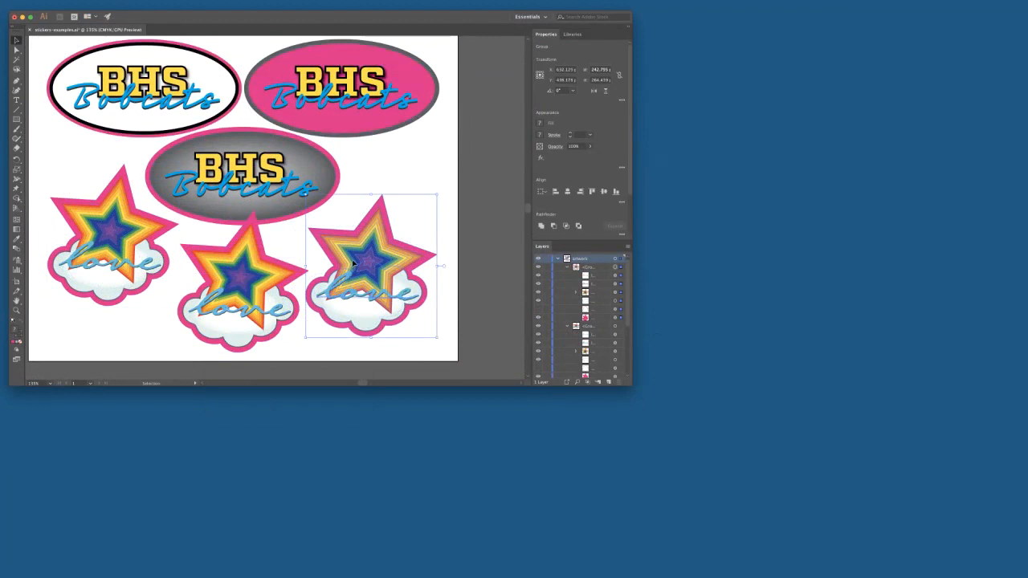
left_click(270, 281)
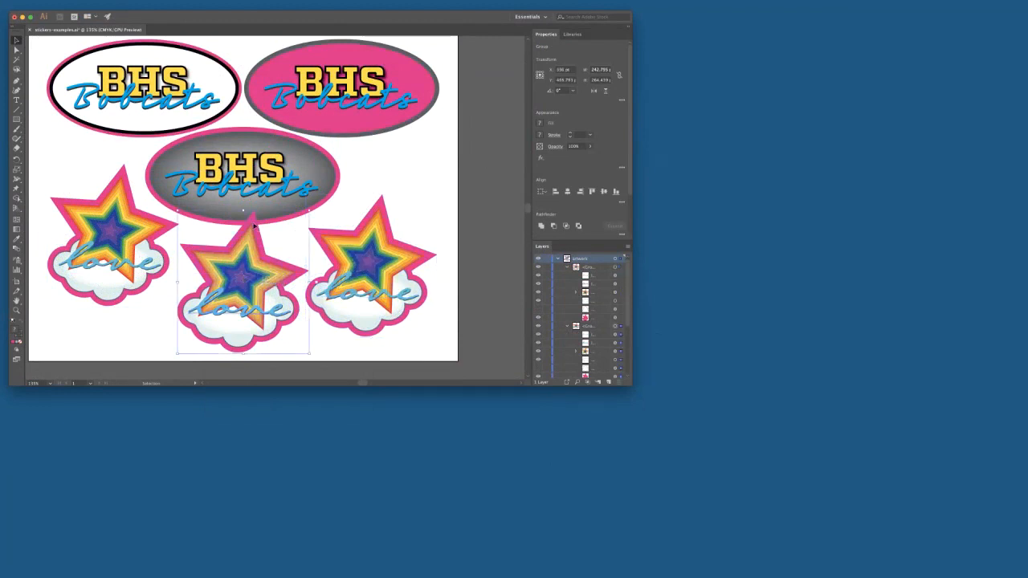
left_click_drag(254, 225, 332, 248)
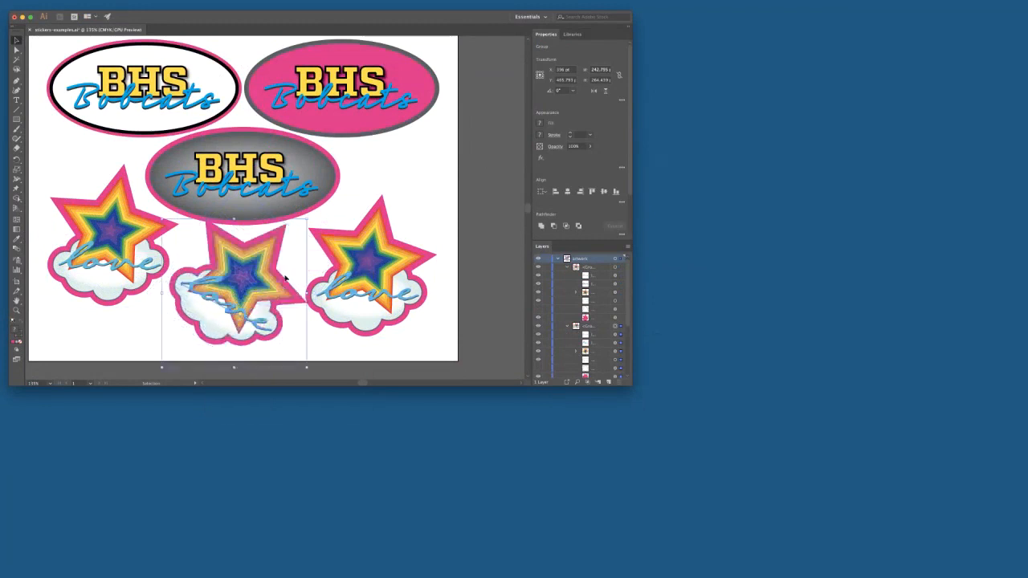
left_click_drag(259, 275, 250, 278)
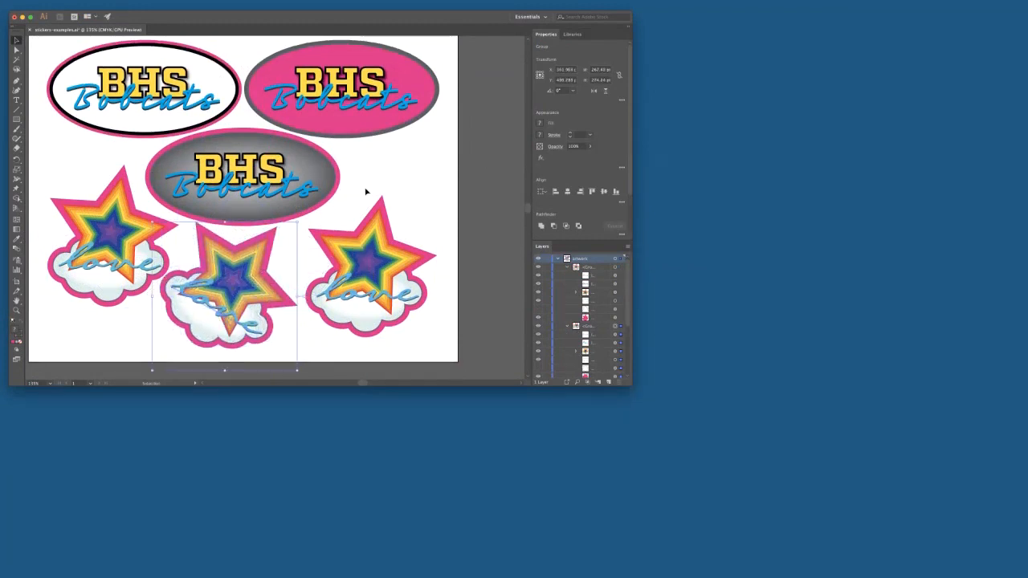
left_click(425, 193)
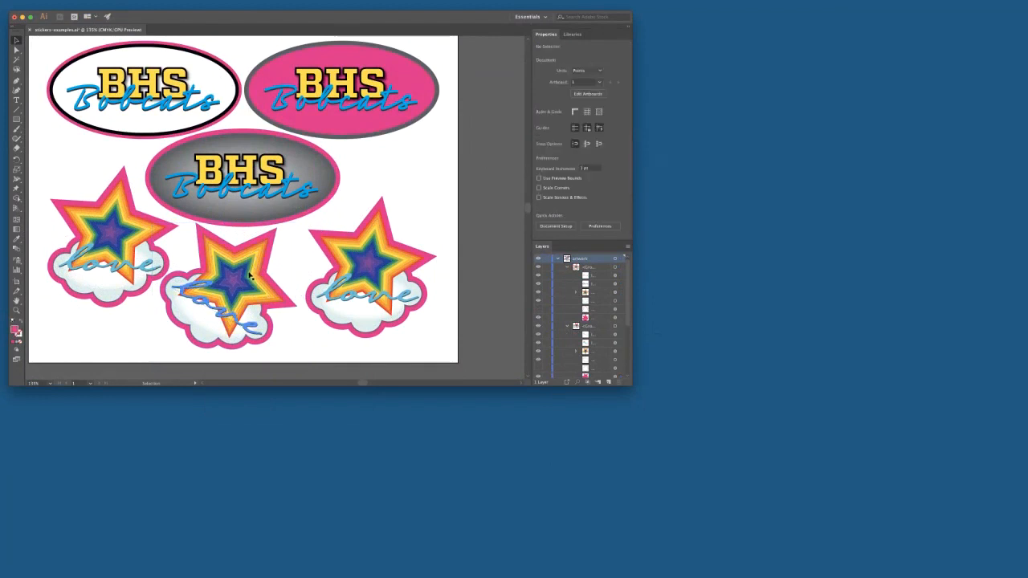
scroll(257, 249, "up", 1)
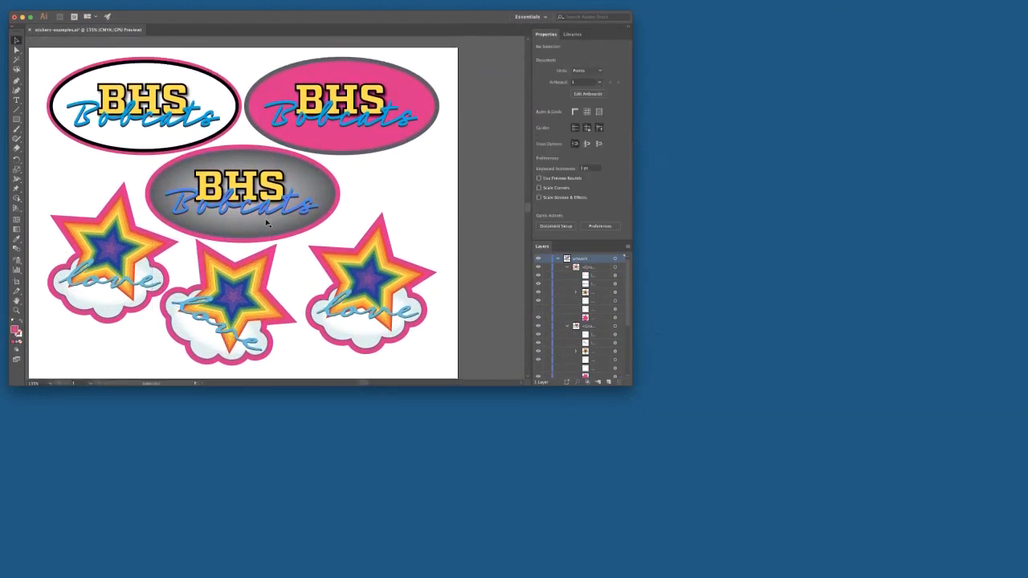
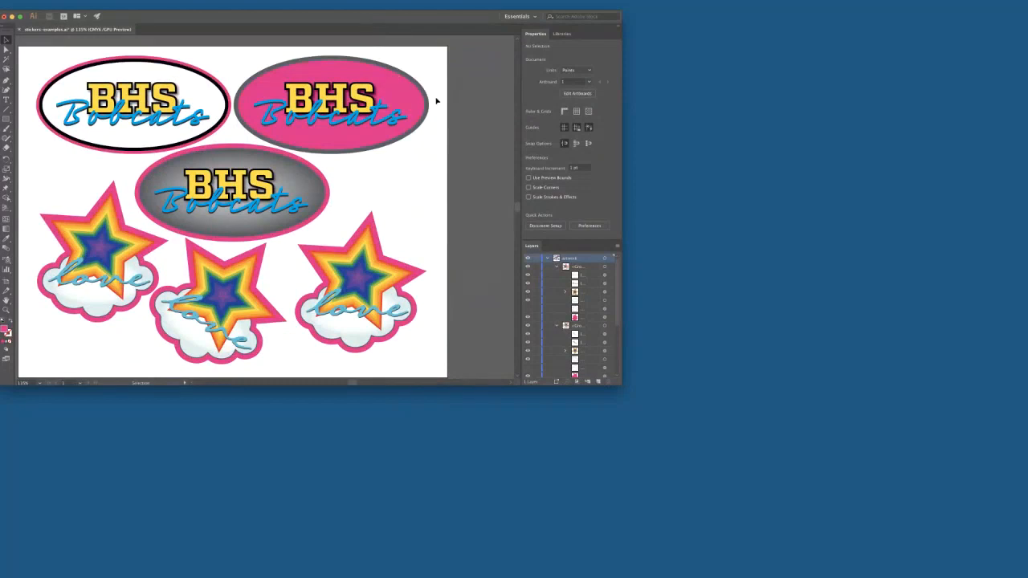
Step: Collapse the expanded sticker groups in the artwork layer so that only the top-level groups are listed
left_click(556, 267)
left_click(556, 276)
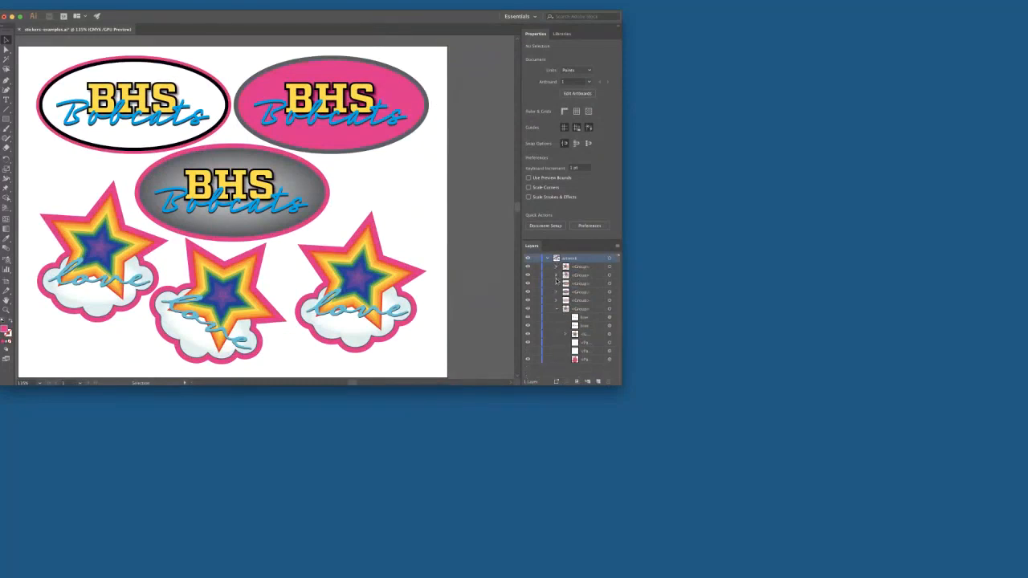
left_click(556, 310)
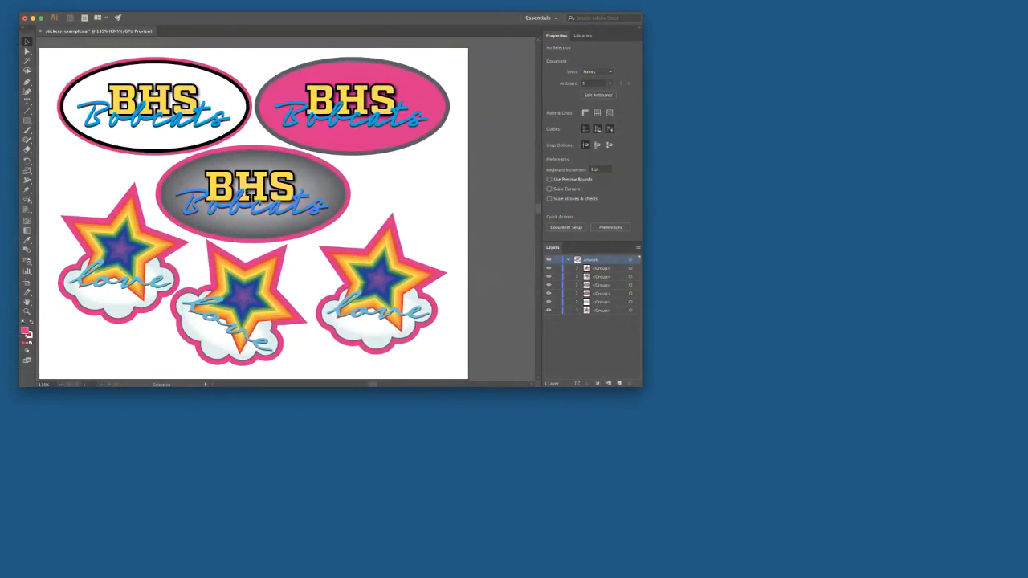
Step: Create a pink square 18 pt (0.25 in) wide and high near the artboard's upper-left corner
key("super+minus")
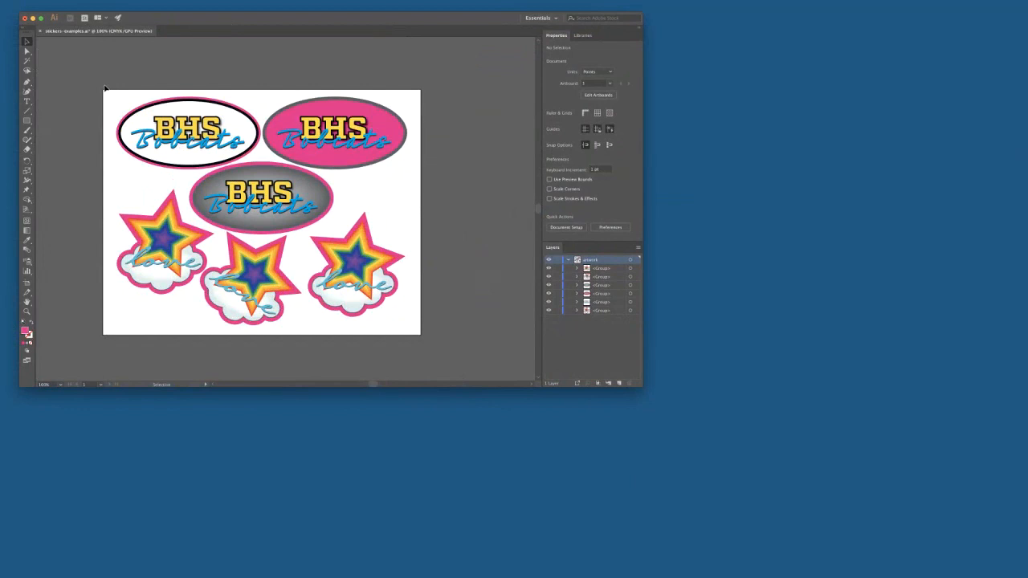
left_click(27, 121)
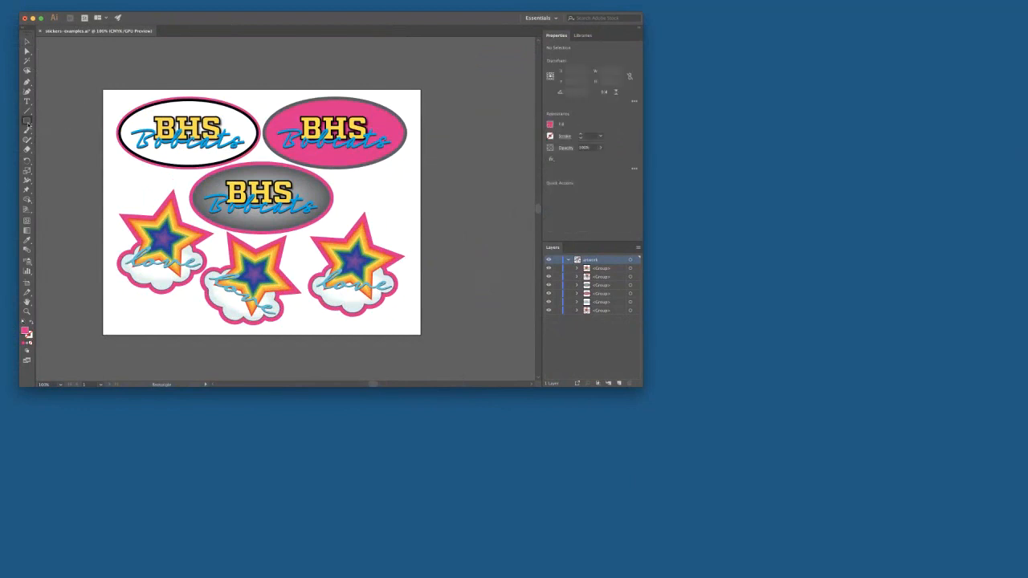
left_click(114, 98)
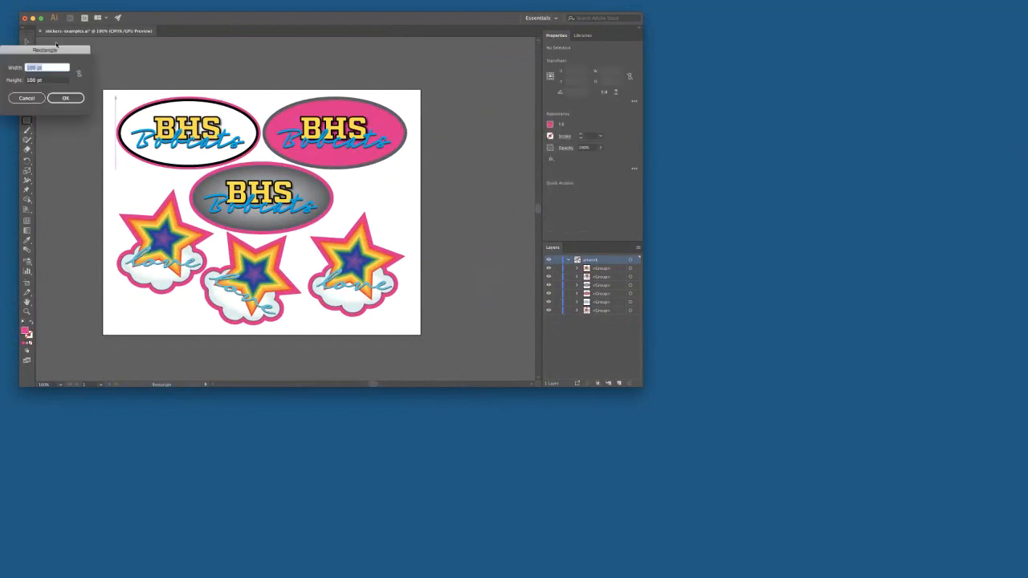
left_click_drag(56, 45, 166, 78)
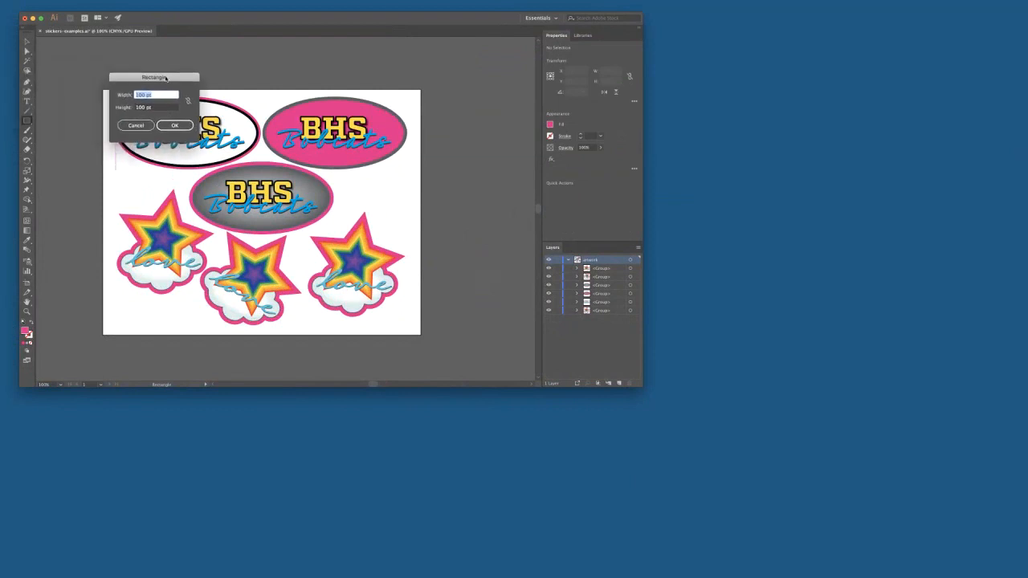
type("25in")
key("Tab")
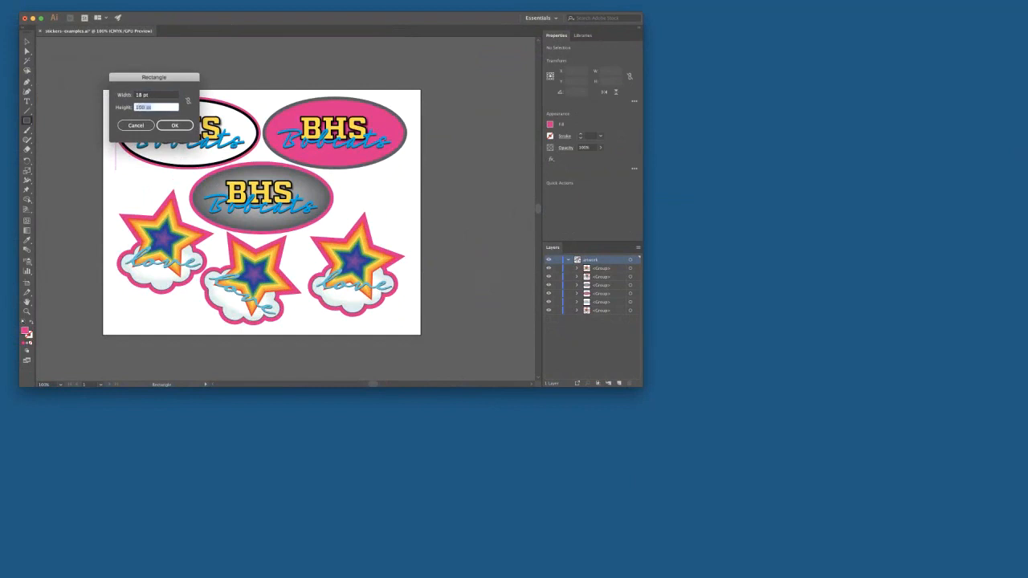
type(".25")
key("Tab")
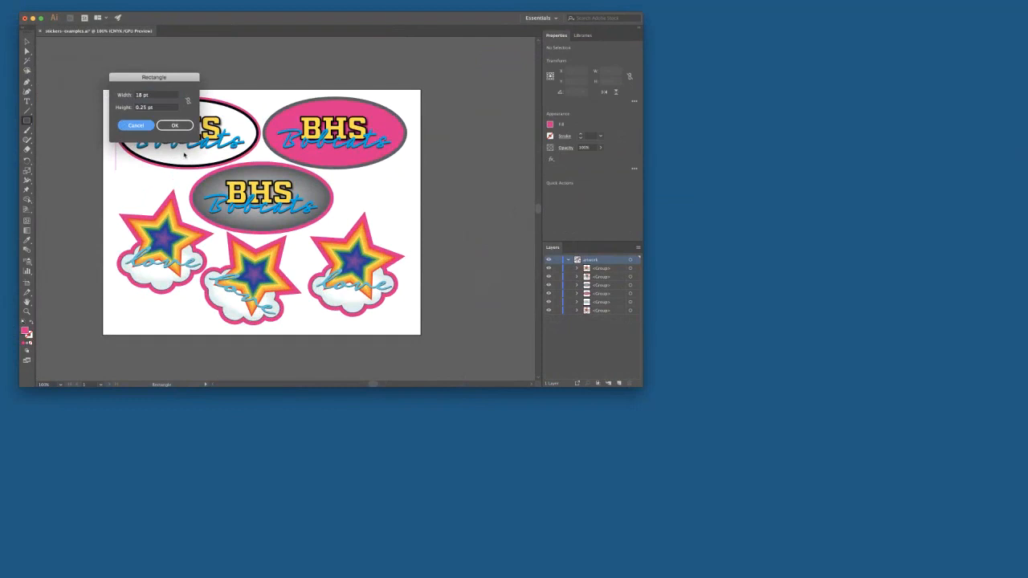
left_click(167, 107)
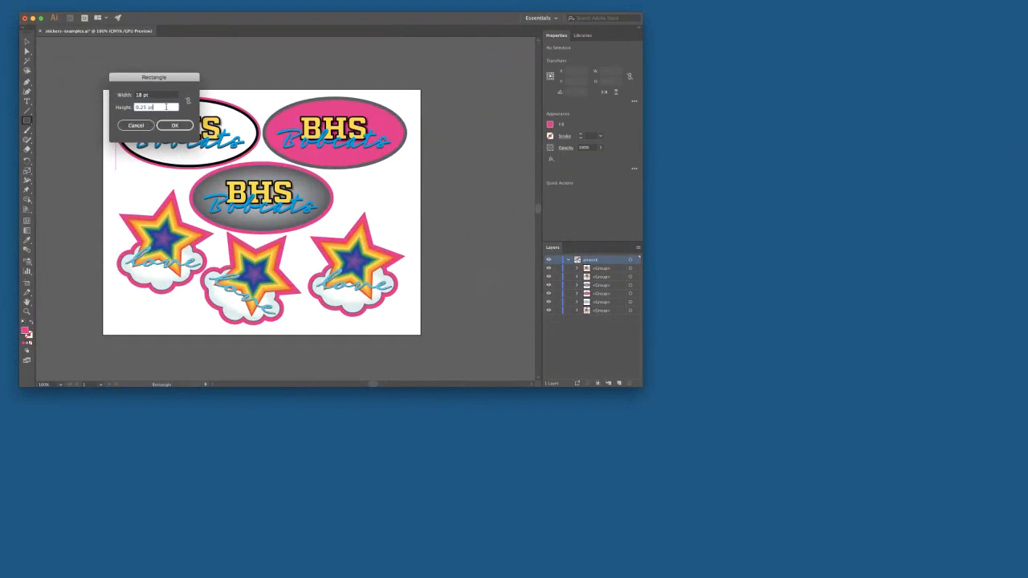
key("BackSpace")
key("BackSpace")
type("i")
key("BackSpace")
key("Tab")
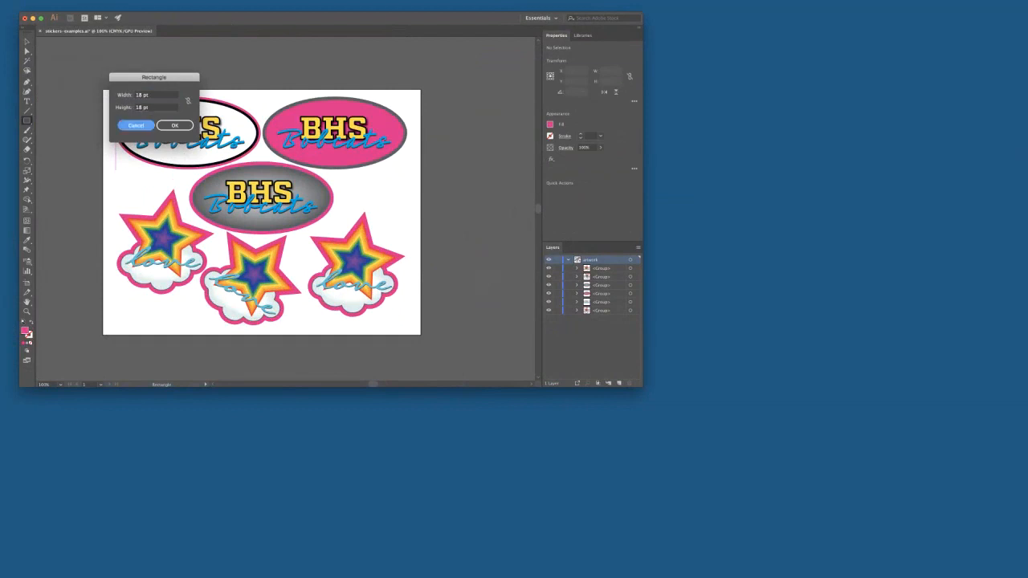
key("Return")
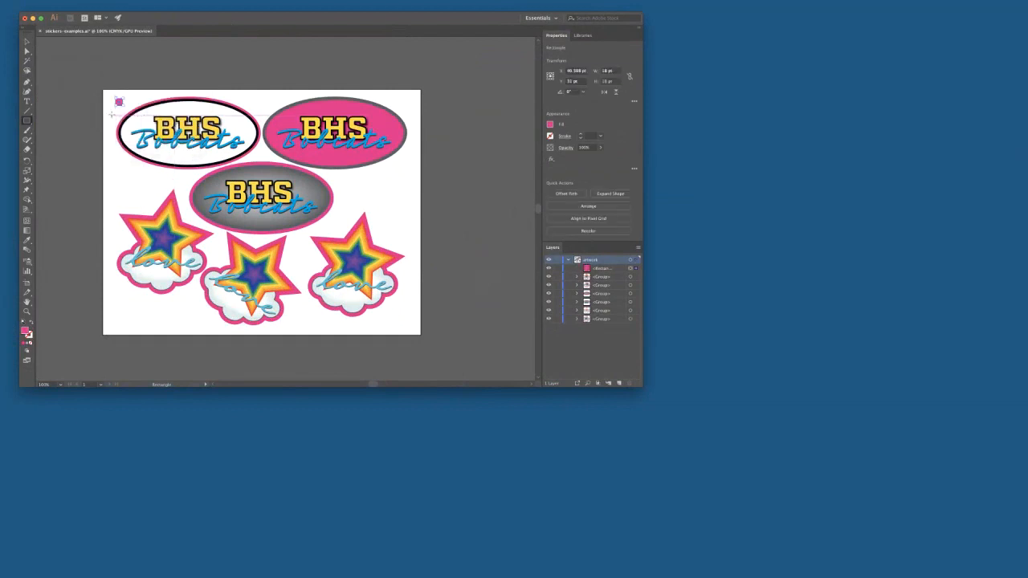
Step: Move the small pink square flush into the artboard's upper-left corner
key("super+equal")
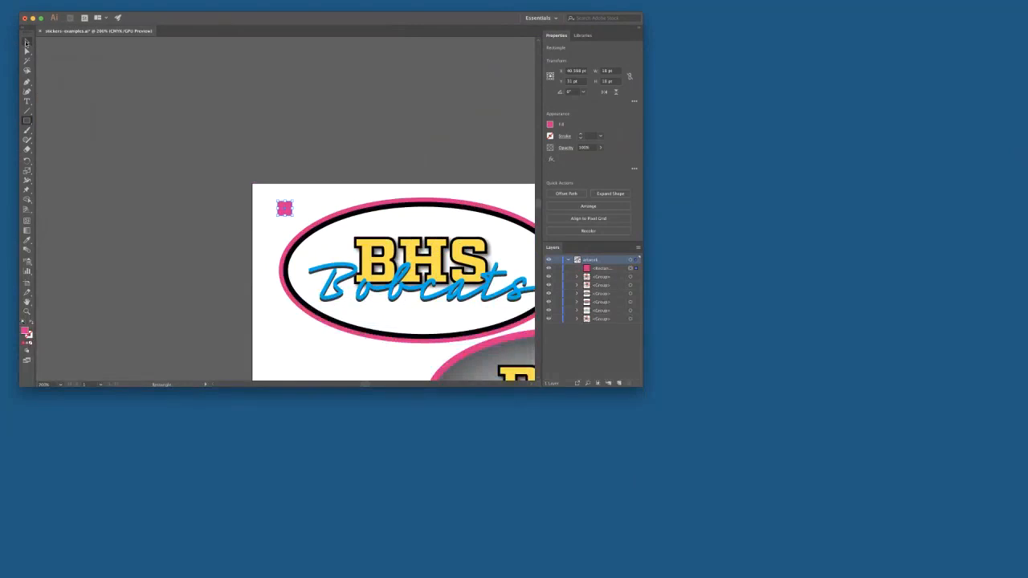
left_click(27, 41)
left_click_drag(287, 212, 262, 193)
scroll(254, 183, "up", 4)
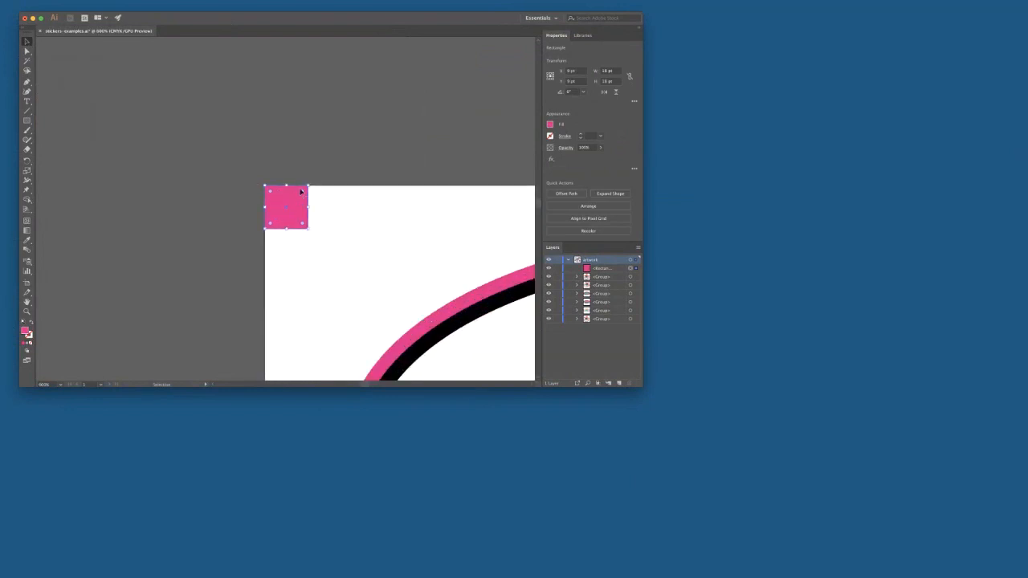
Step: Paste a copy of the pink square and fit it flush into the artboard's upper-right corner
scroll(293, 215, "down", 5)
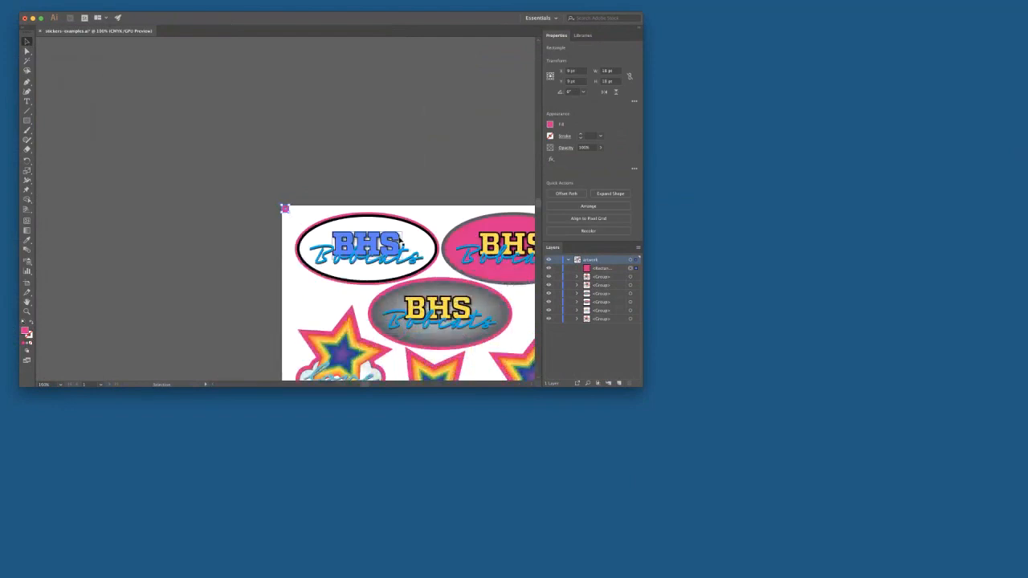
left_click_drag(419, 221, 96, 200)
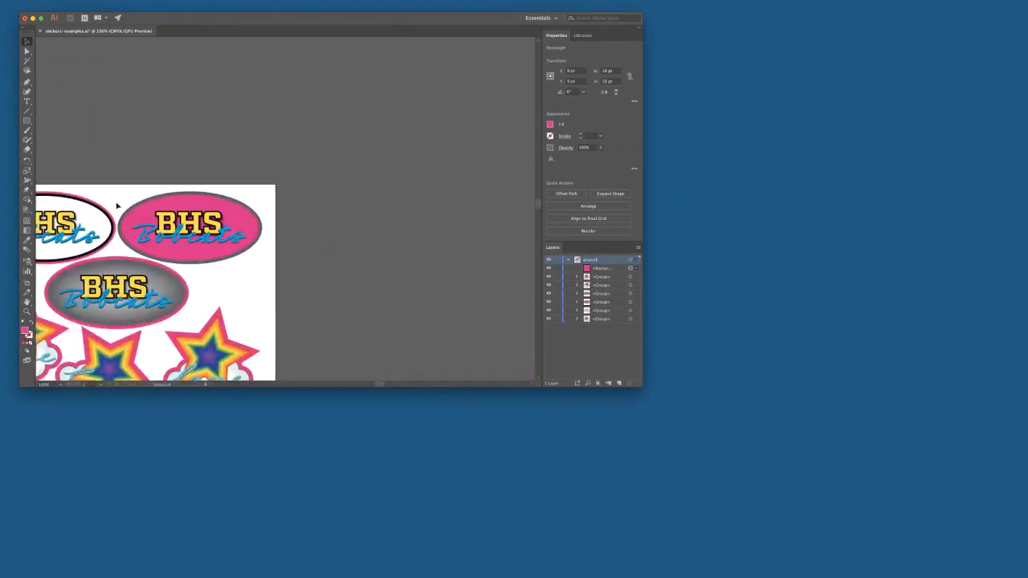
left_click(260, 197)
key("super+v")
key("super+equal")
key("super+equal")
key("super+equal")
key("super+equal")
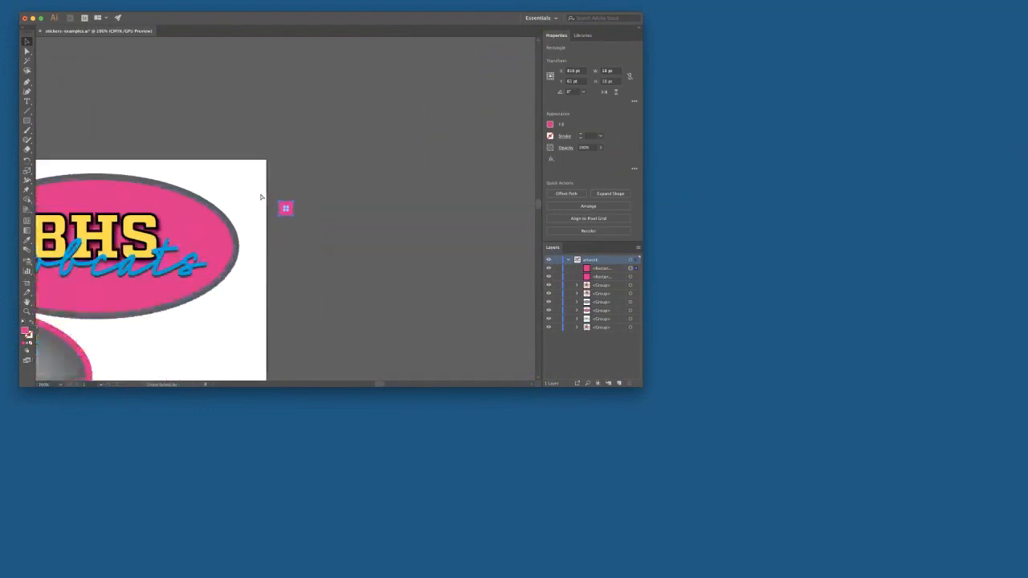
left_click_drag(287, 214, 235, 134)
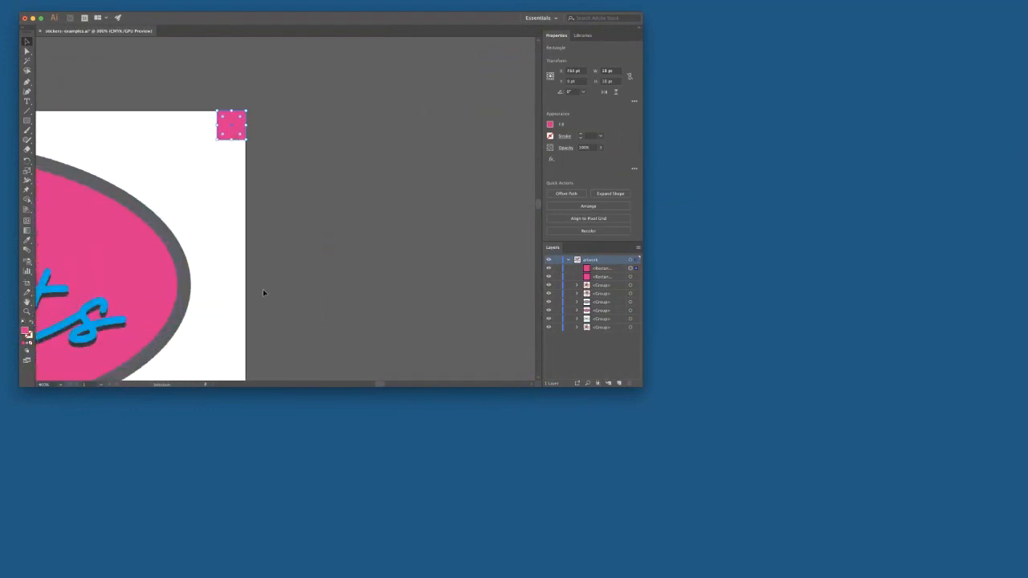
Step: Paste another copy of the square and place it flush in the artboard's lower-right corner
scroll(262, 292, "down", 10)
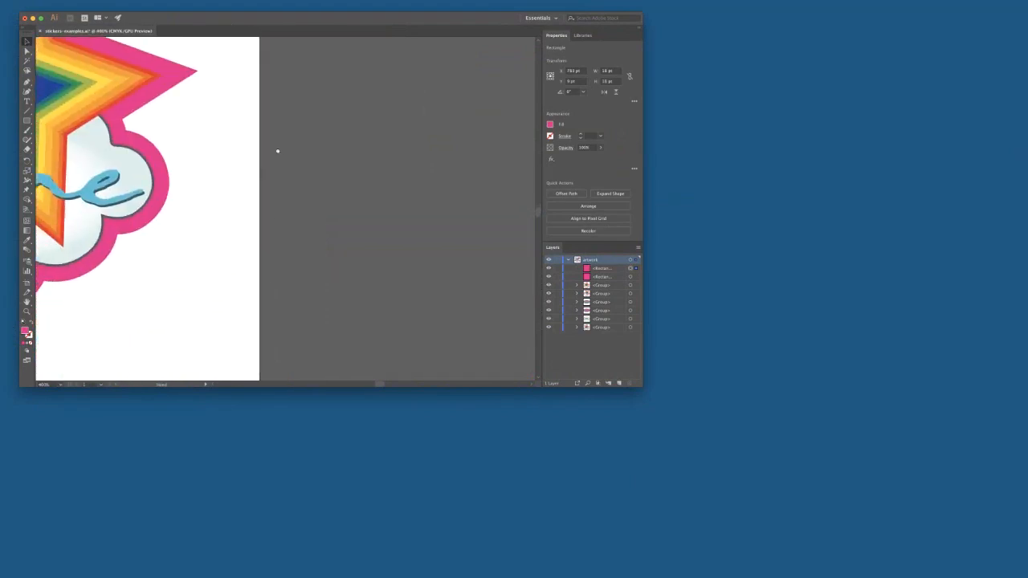
scroll(278, 151, "down", 5)
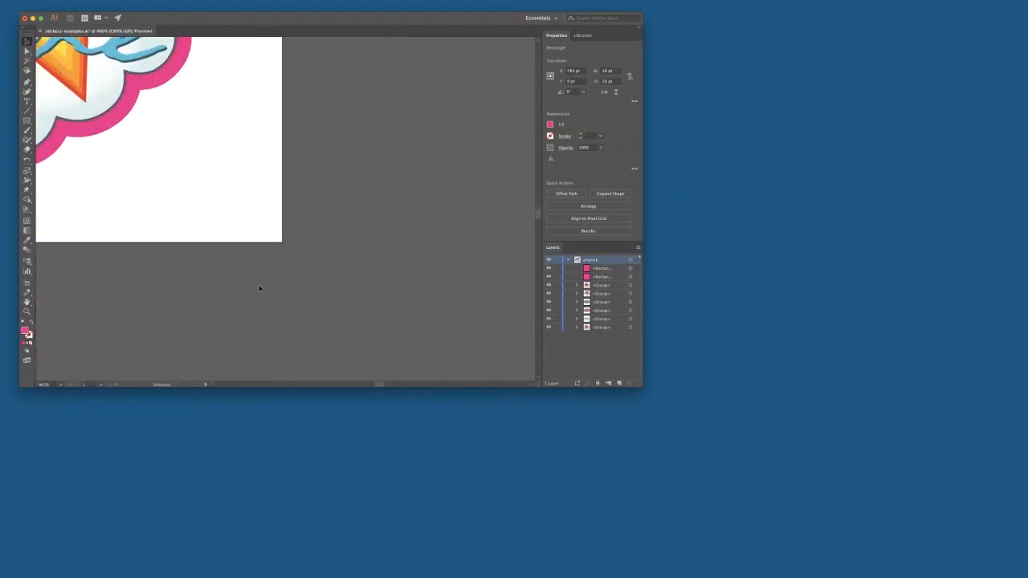
key("ctrl+v")
left_click_drag(284, 212, 268, 231)
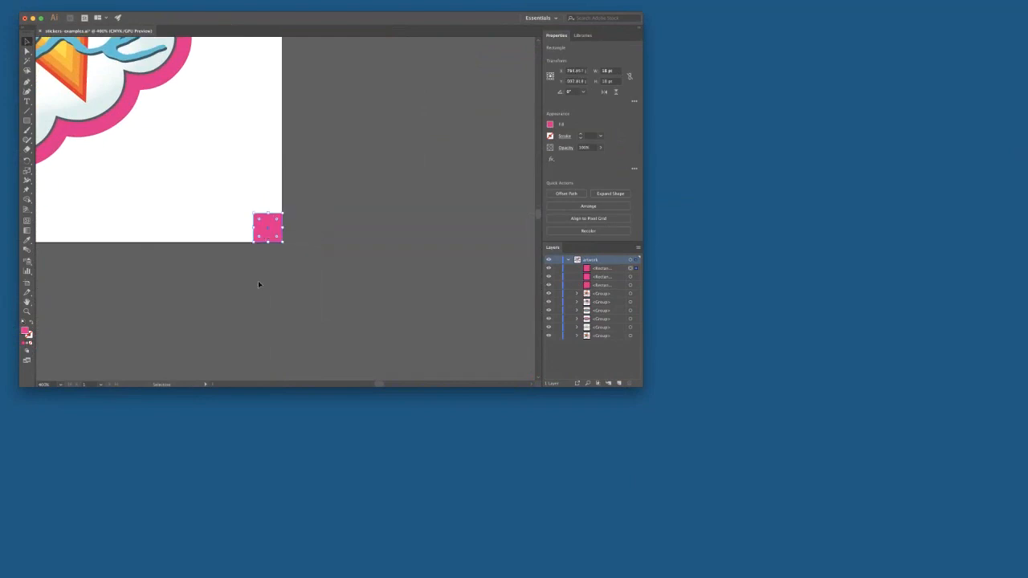
Step: Paste a fourth square, fit it into the artboard's lower-left corner, and deselect it
scroll(199, 302, "left", 15)
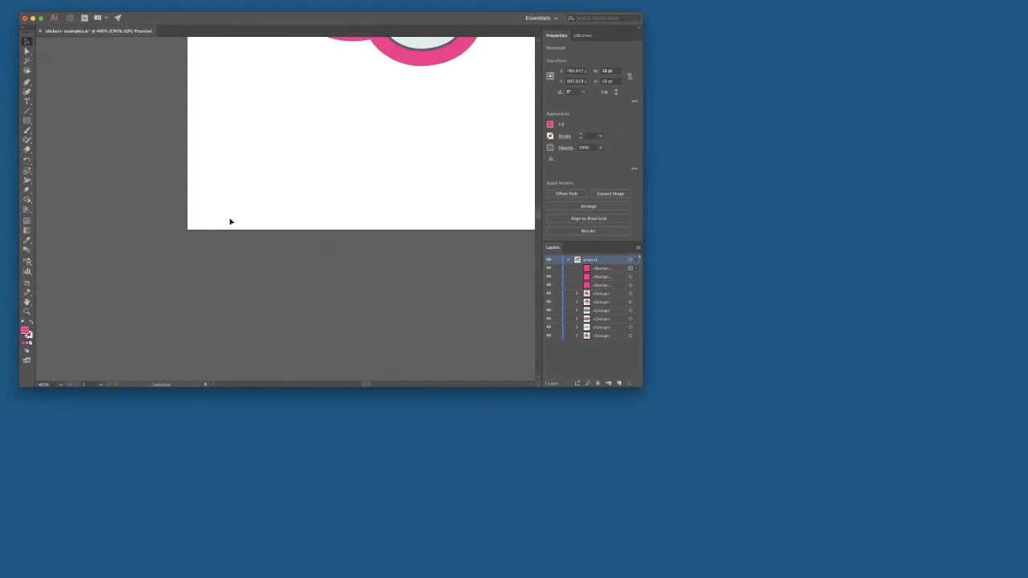
key("ctrl+v")
left_click_drag(285, 210, 202, 218)
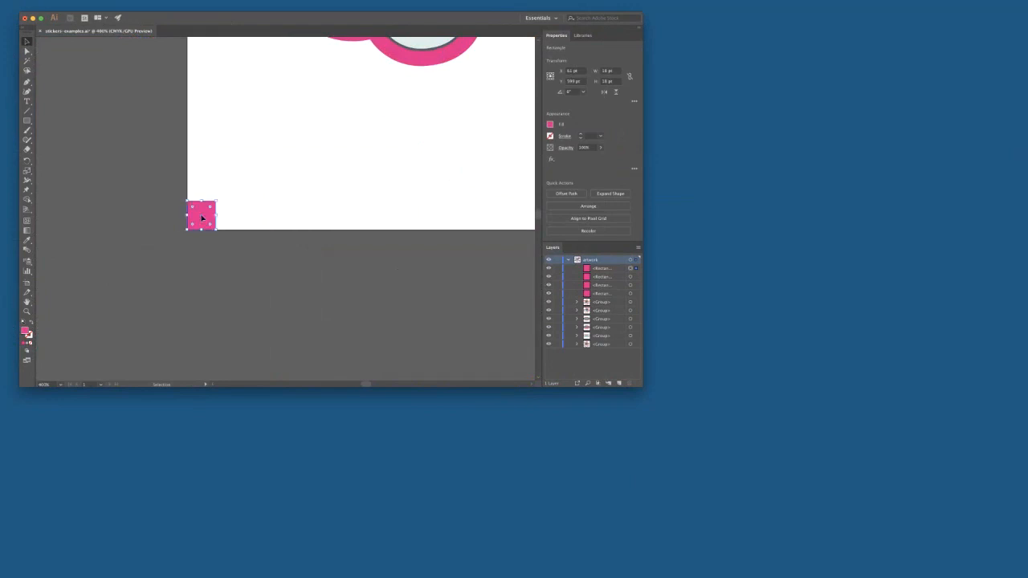
key("super+minus")
key("super+minus")
key("super+minus")
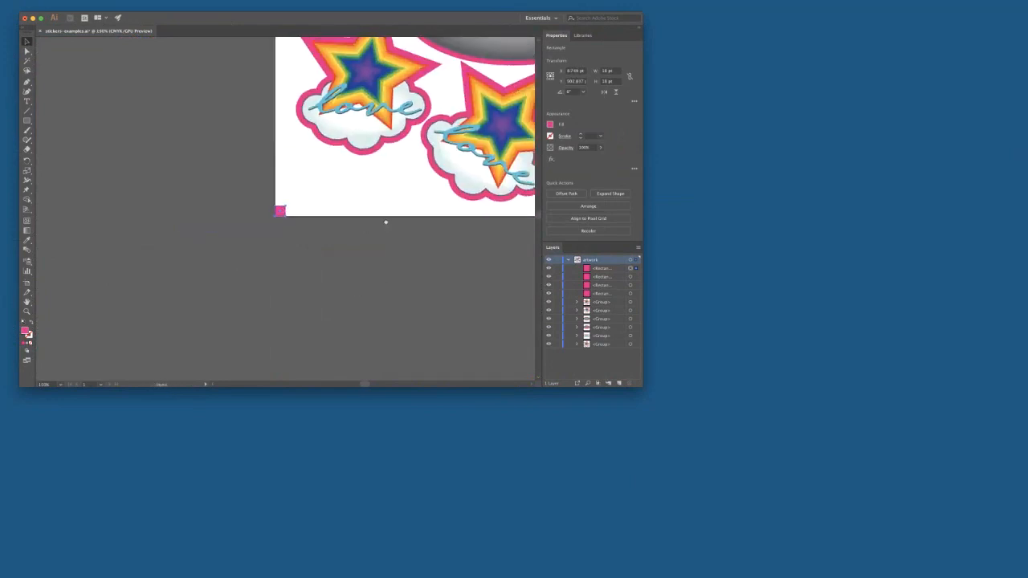
left_click_drag(386, 220, 210, 340)
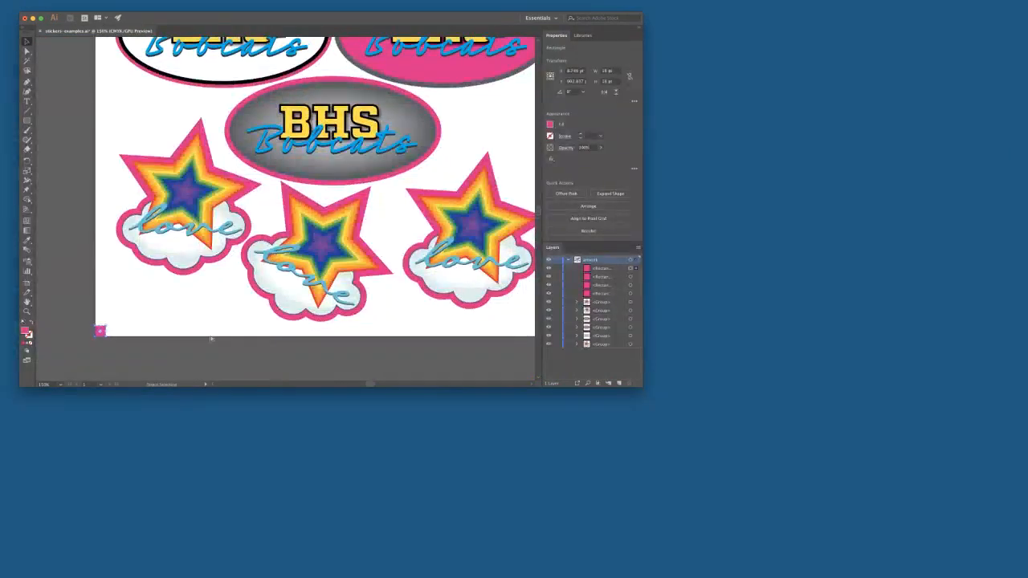
key("super+minus")
left_click_drag(345, 213, 193, 321)
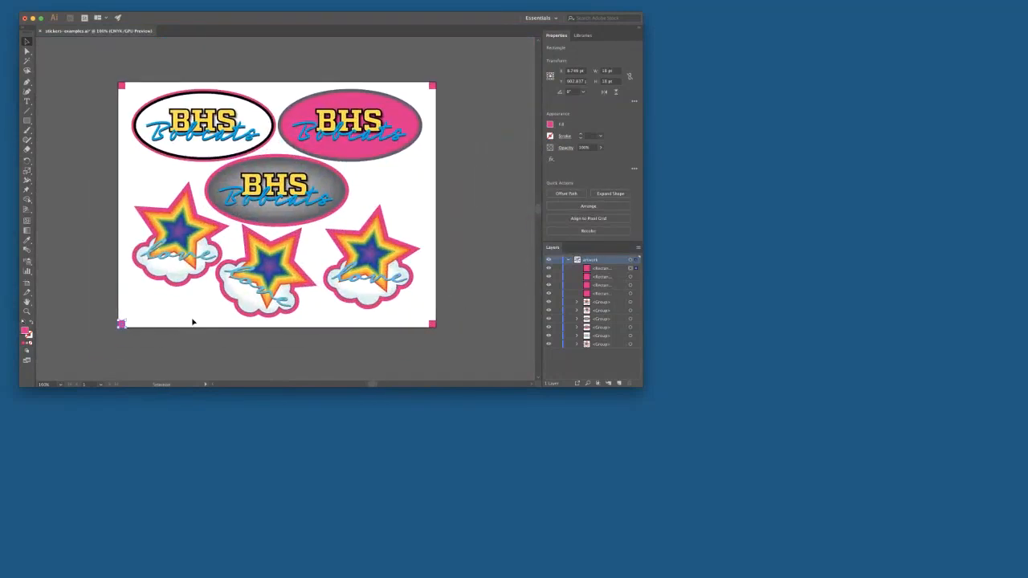
left_click(81, 143)
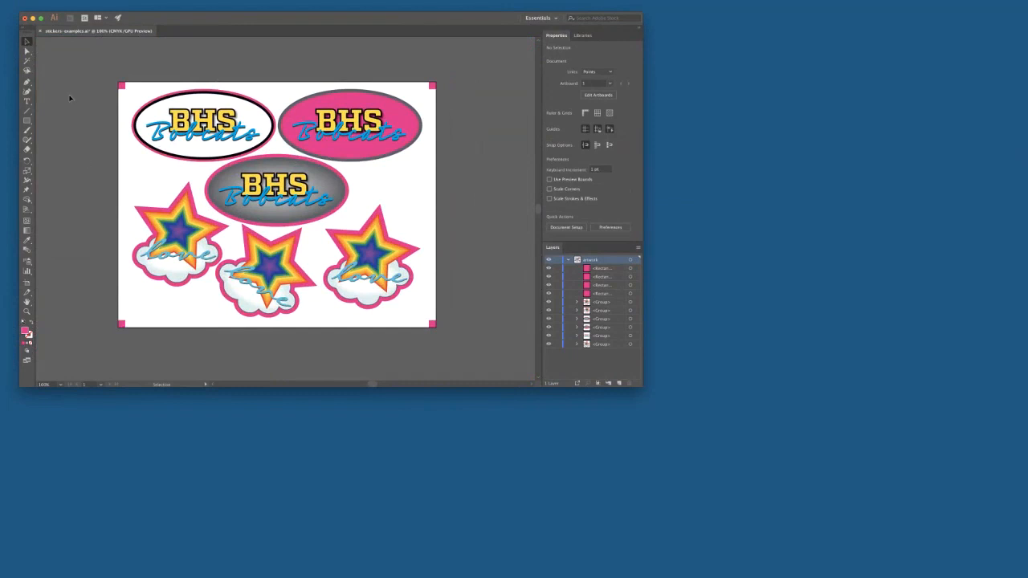
Step: Check that the Magic Wand matches by Fill Color, and use it to select all shapes sharing the corner squares' pink fill
left_click(27, 61)
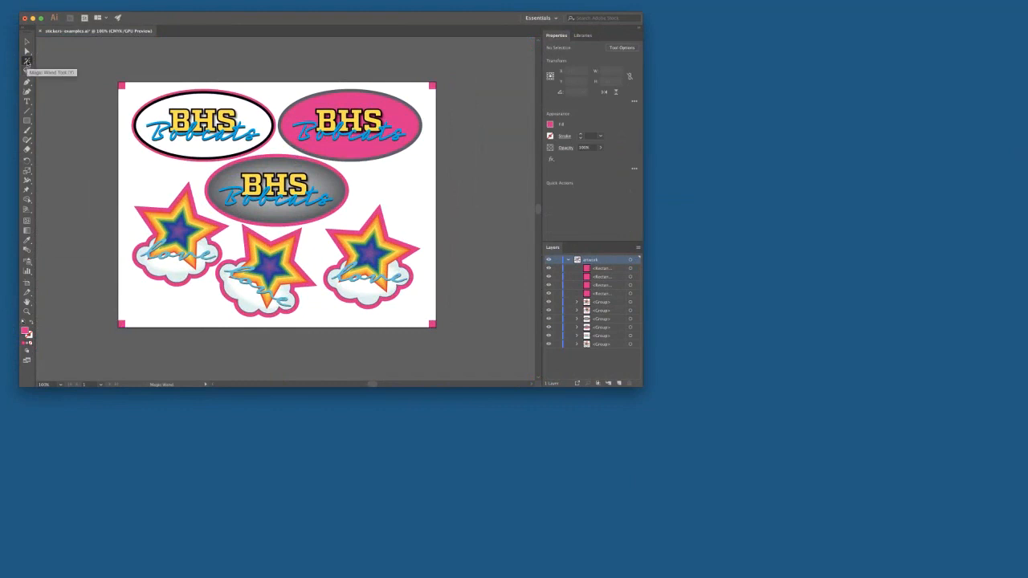
double_click(27, 62)
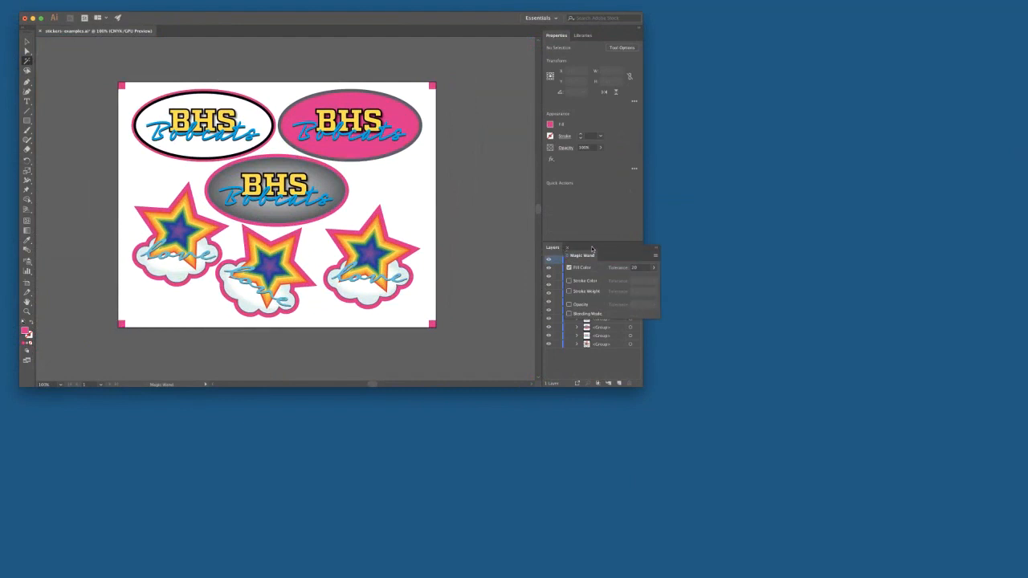
left_click_drag(592, 249, 441, 164)
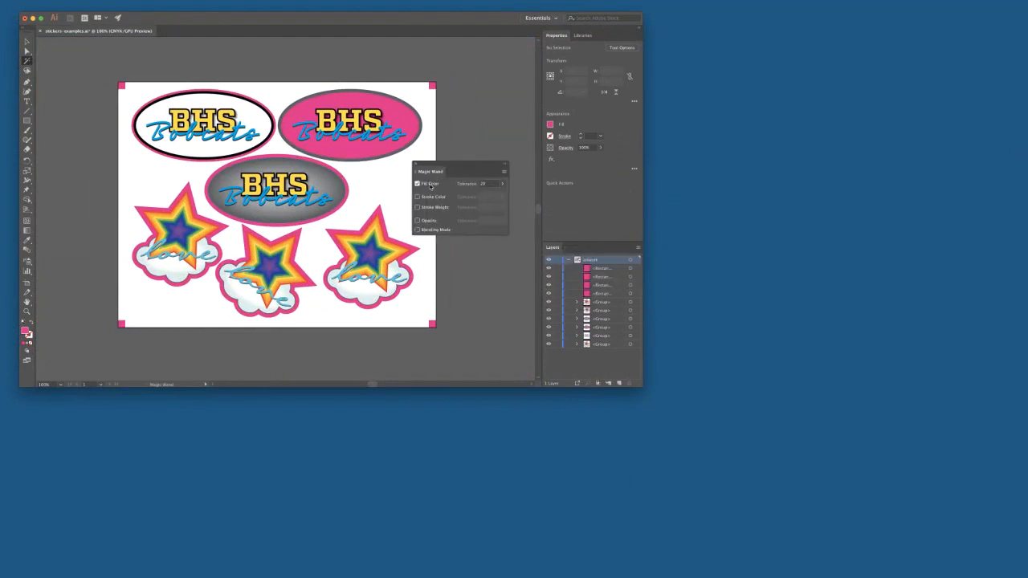
left_click(414, 167)
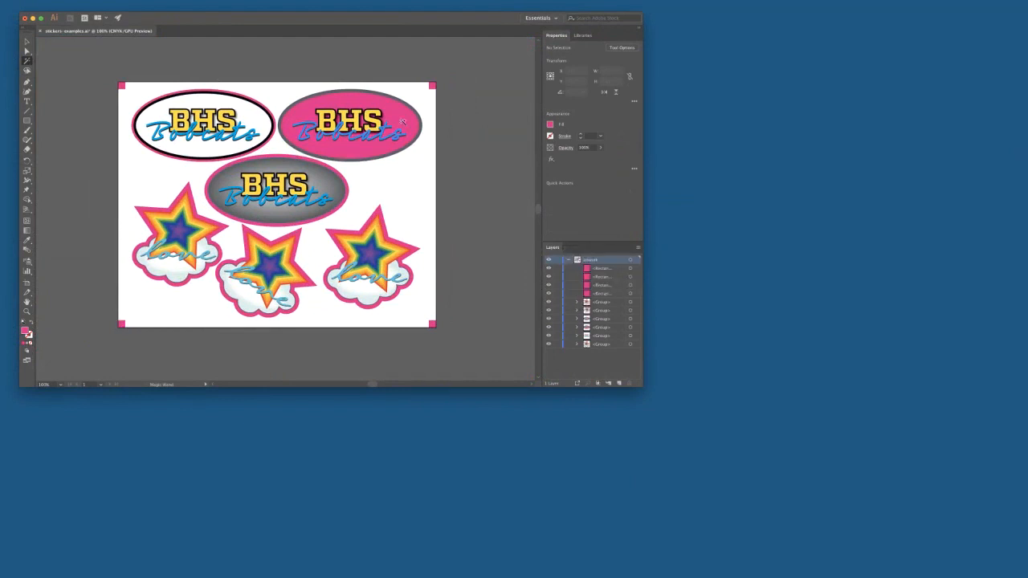
left_click(421, 141)
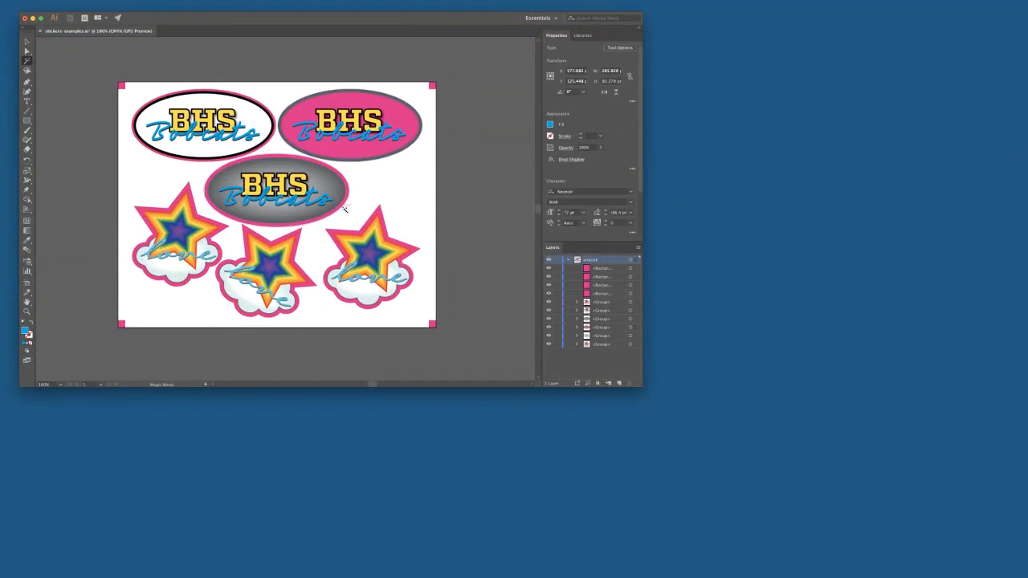
left_click(433, 85)
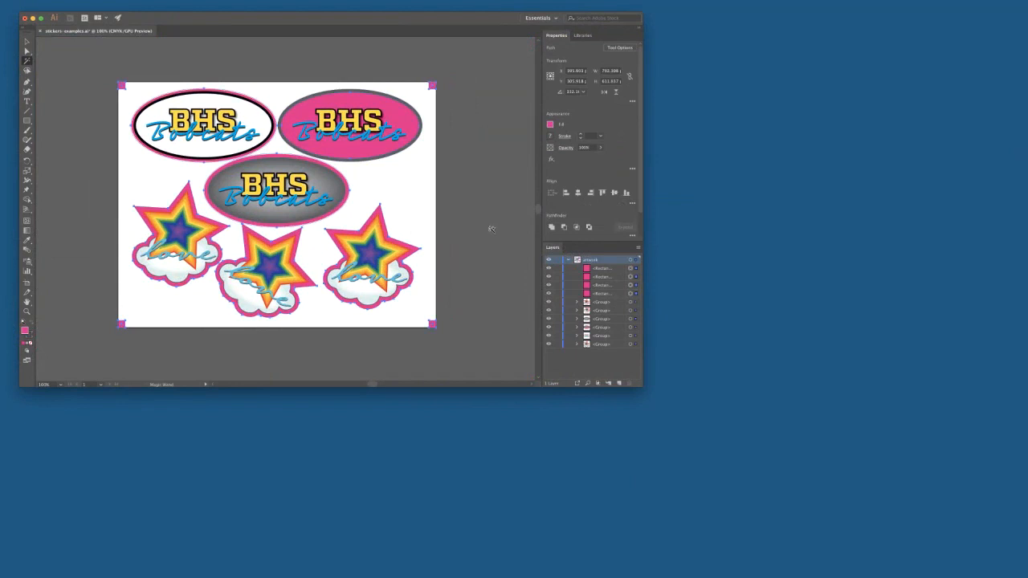
Step: Examine the Color Type options of the CMYK Magenta fill swatch without changing the swatch
left_click(549, 124)
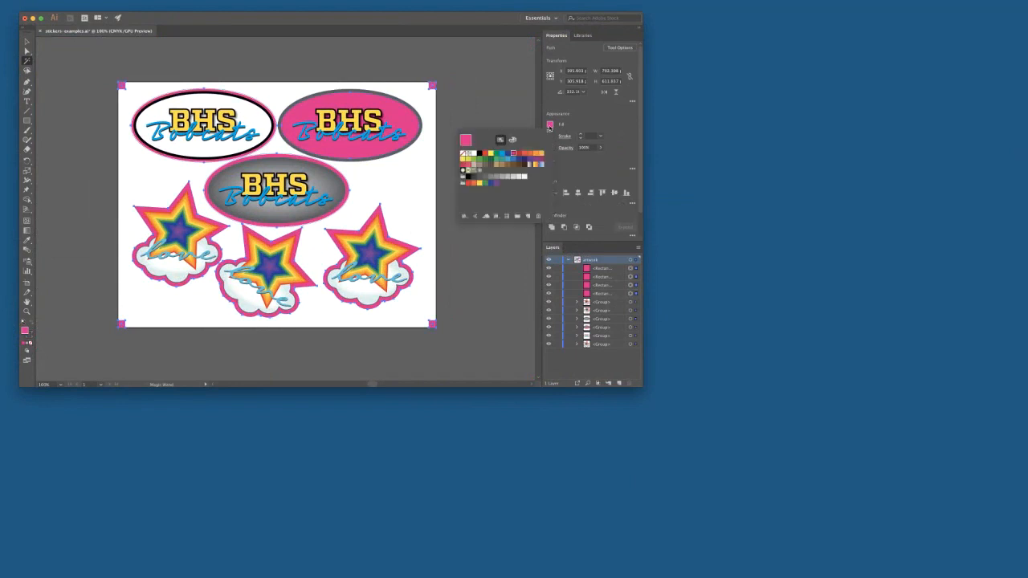
double_click(513, 154)
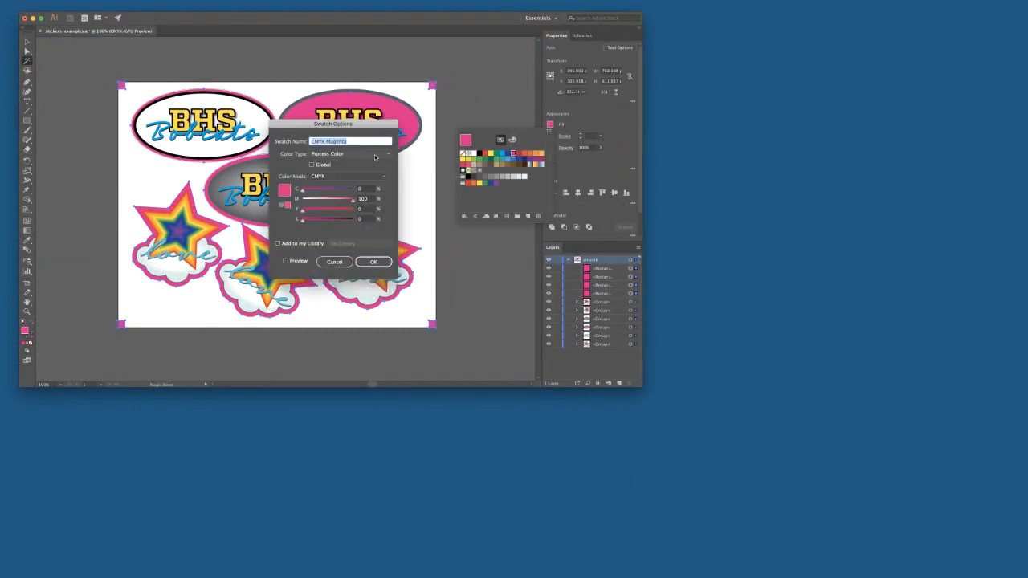
left_click(376, 157)
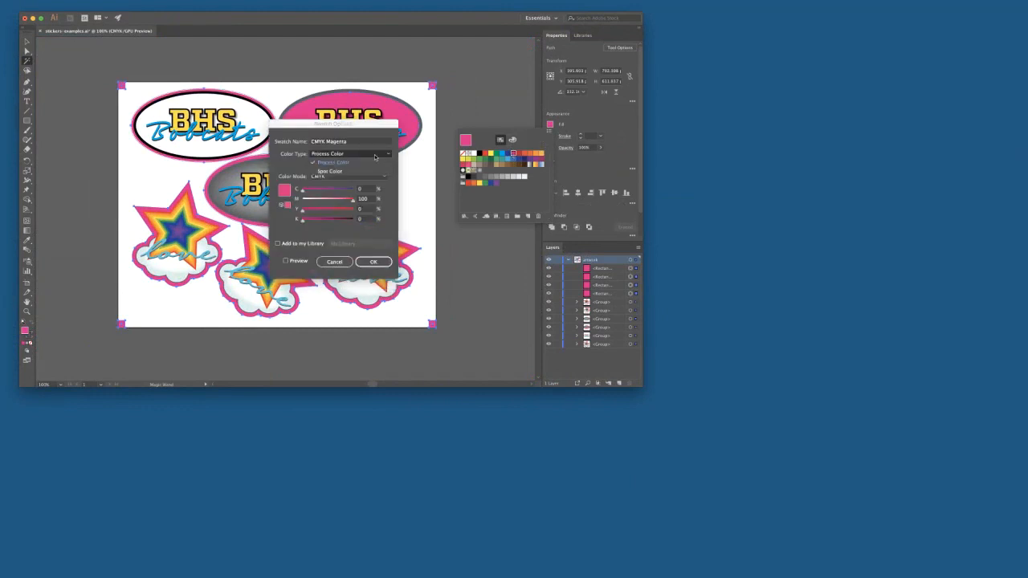
left_click(334, 262)
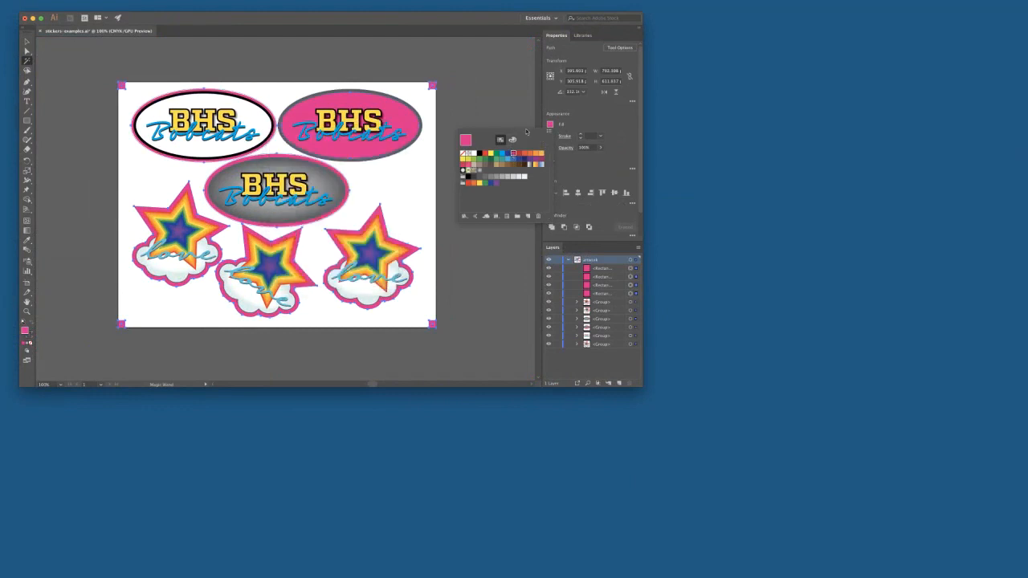
left_click(563, 125)
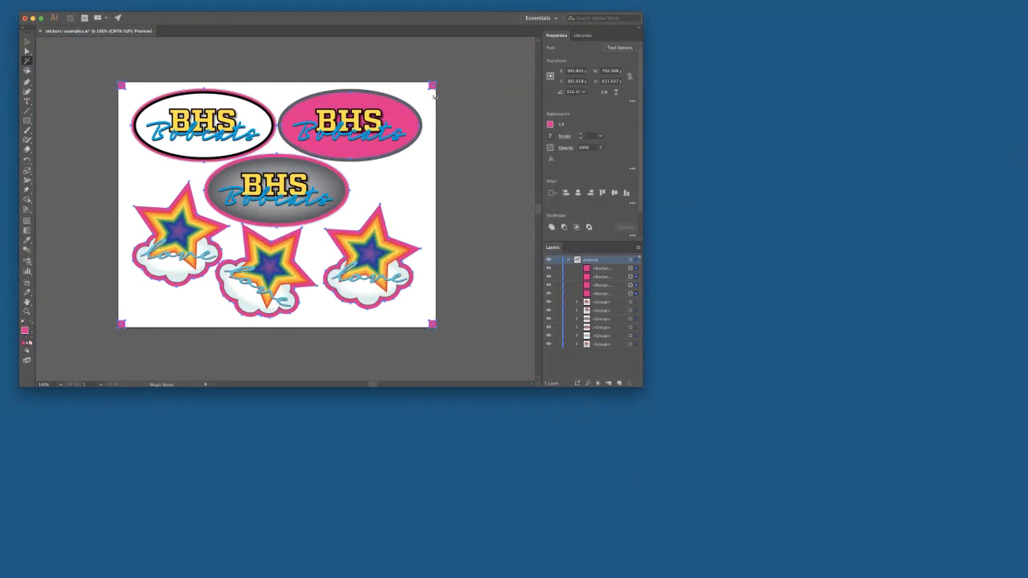
Step: Cut the selected pink shapes from the artwork layer and create a new layer named "cut paths"
left_click(93, 4)
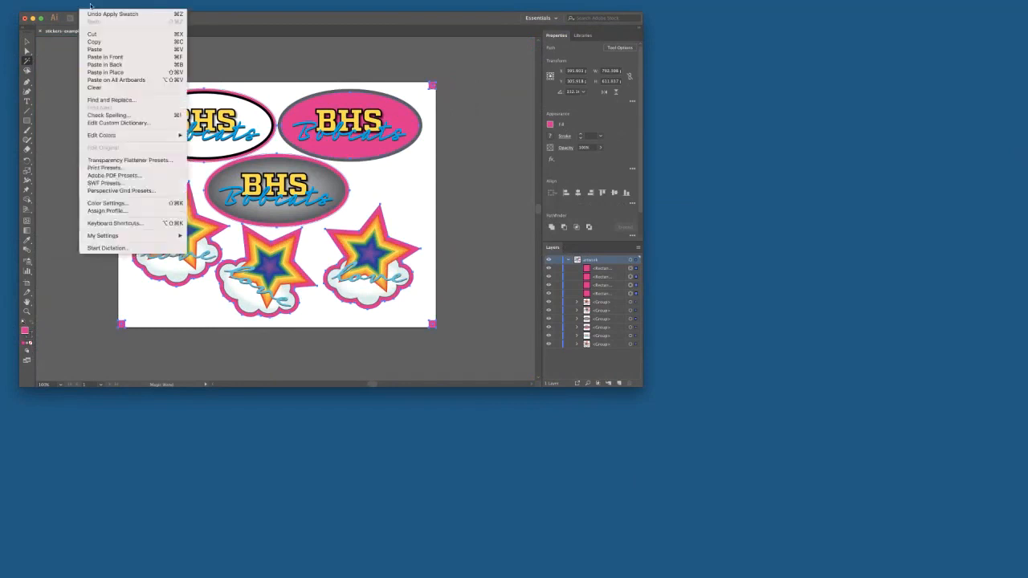
left_click(98, 34)
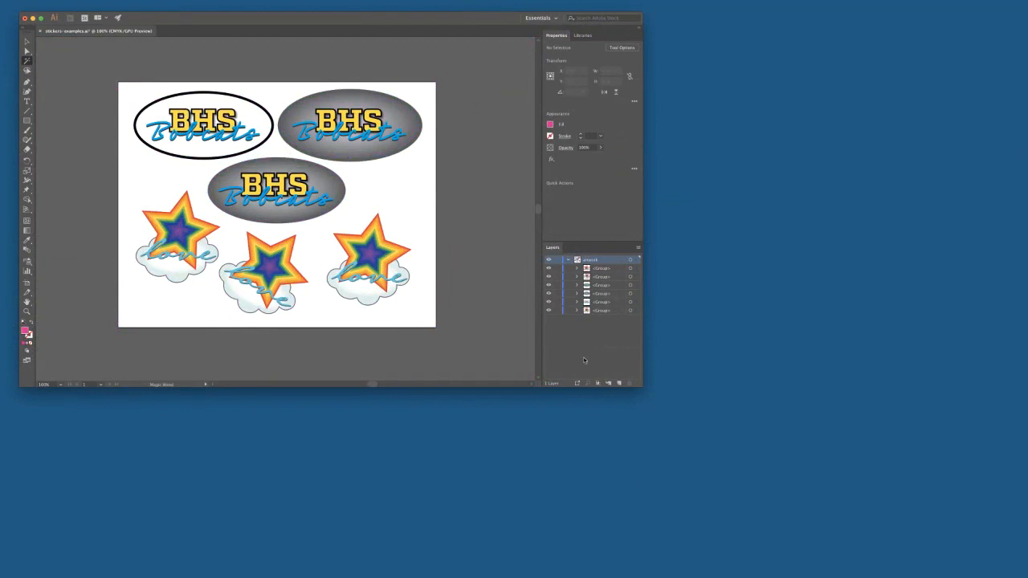
left_click(619, 383)
double_click(594, 260)
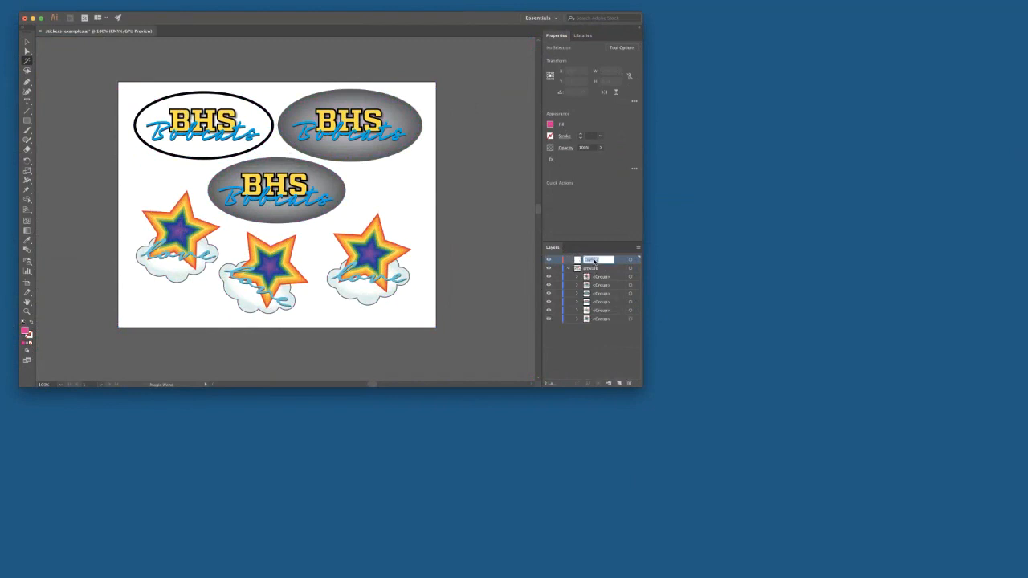
type("cutpaths")
key("Return")
Step: Paste the cut pink shapes in place on the cut paths layer
left_click(630, 259)
left_click(86, 5)
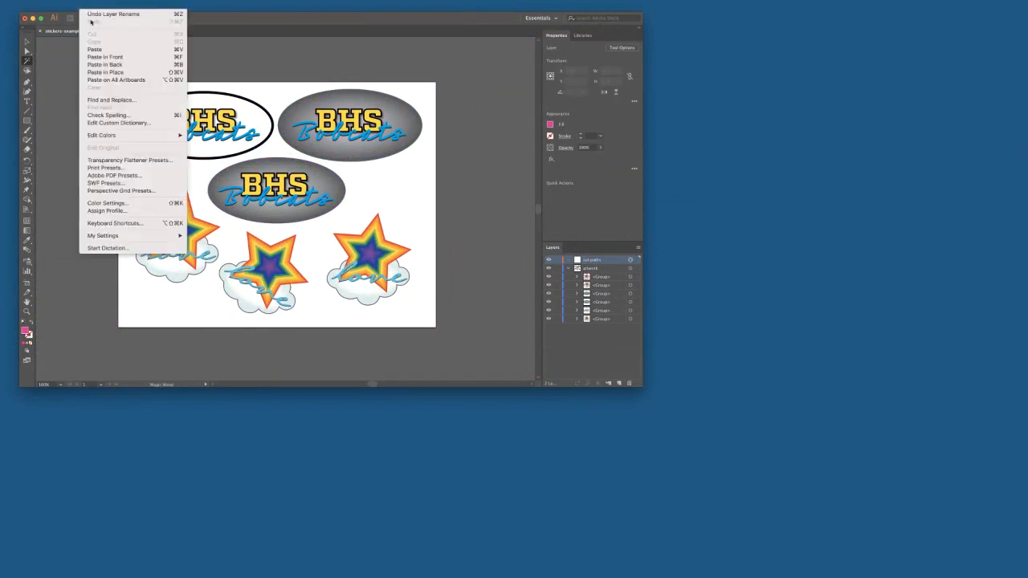
left_click(102, 72)
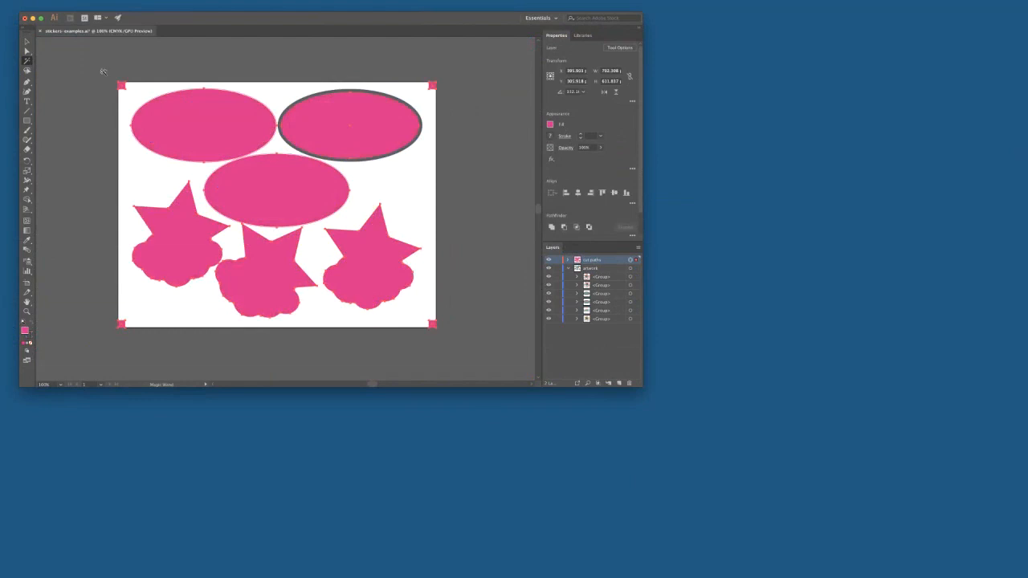
Step: Hide the cut paths layer and review the print settings for the artwork alone, without printing
left_click(549, 260)
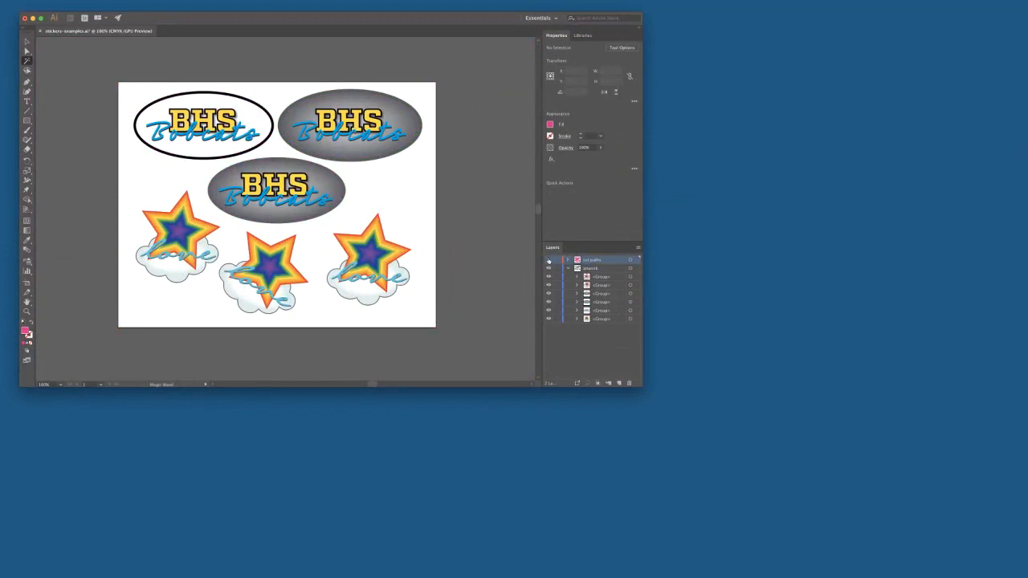
left_click(71, 10)
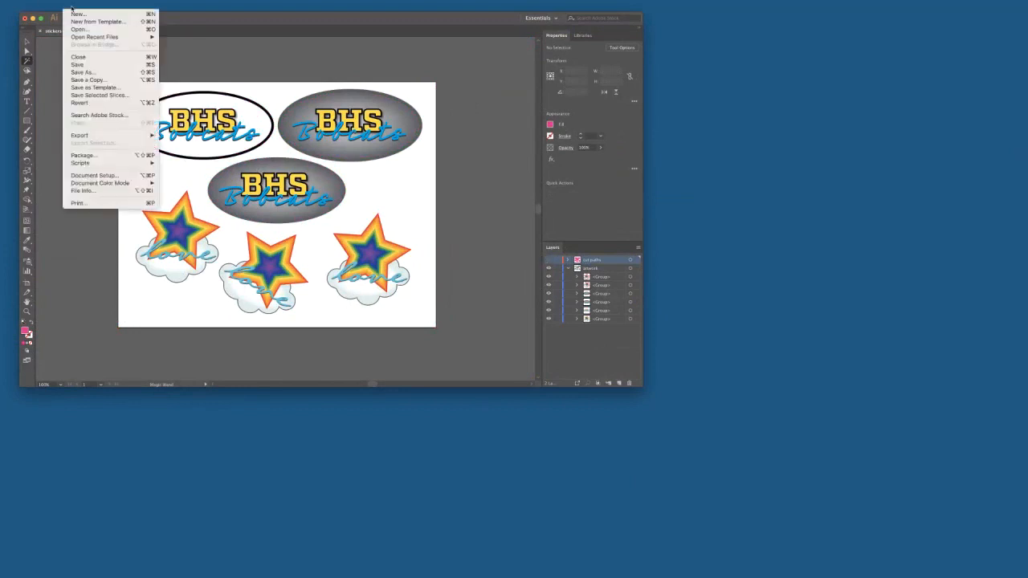
left_click(104, 200)
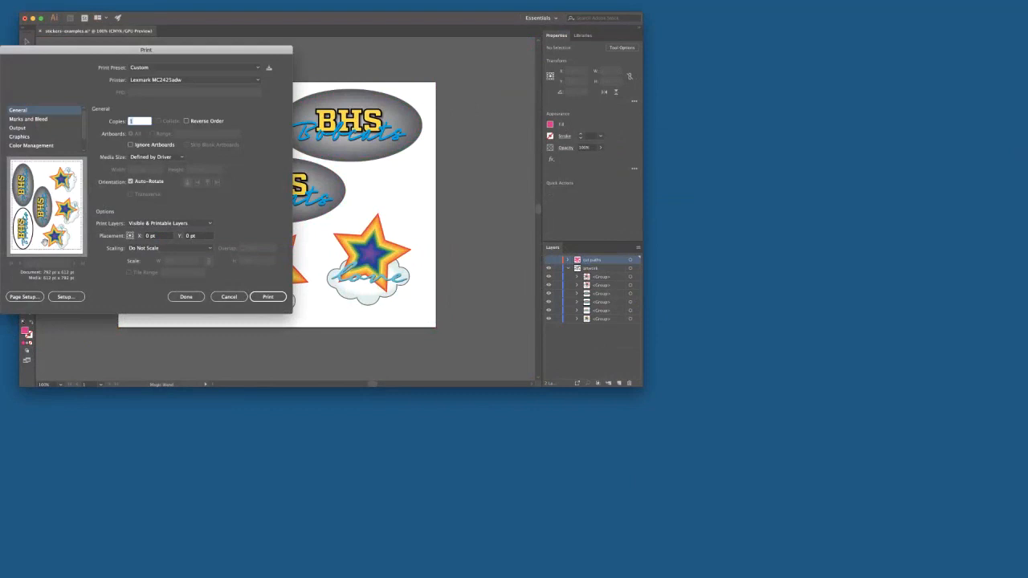
left_click(229, 297)
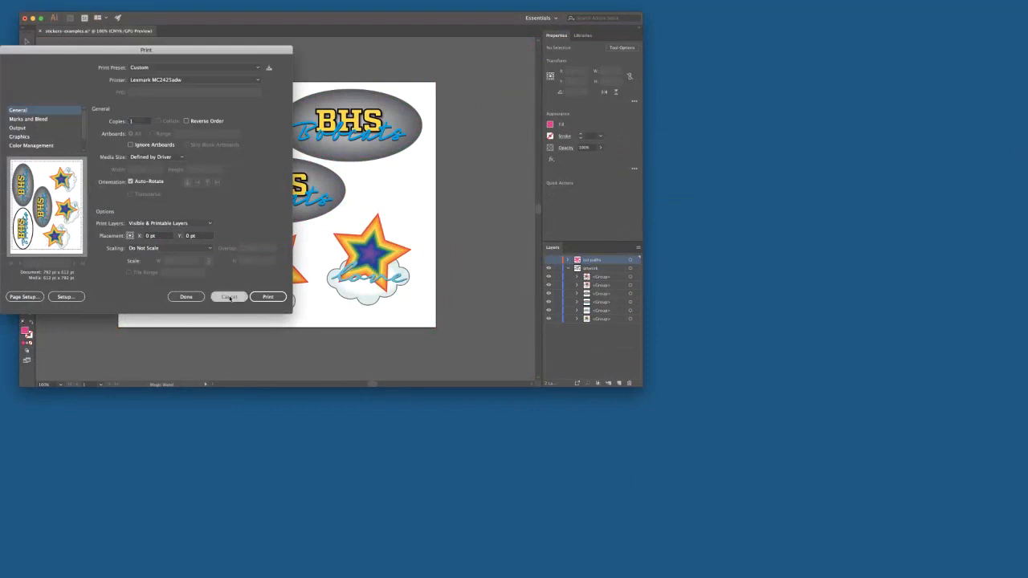
Step: Show only the cut paths layer and export it to the Desktop as a stickers-examples PNG using artboards, at 72 ppi with transparent background
left_click(548, 269)
left_click(549, 268)
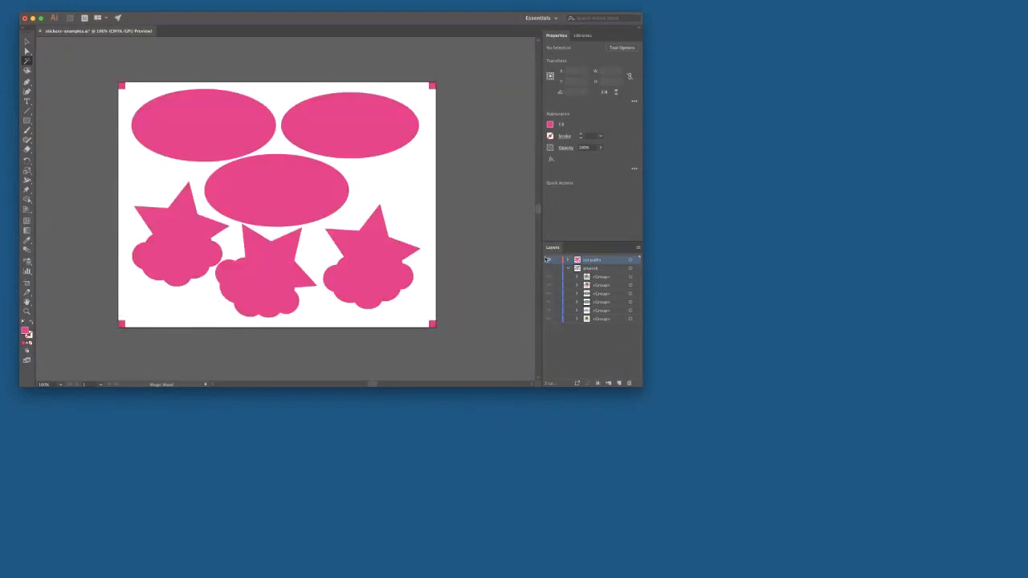
left_click(69, 5)
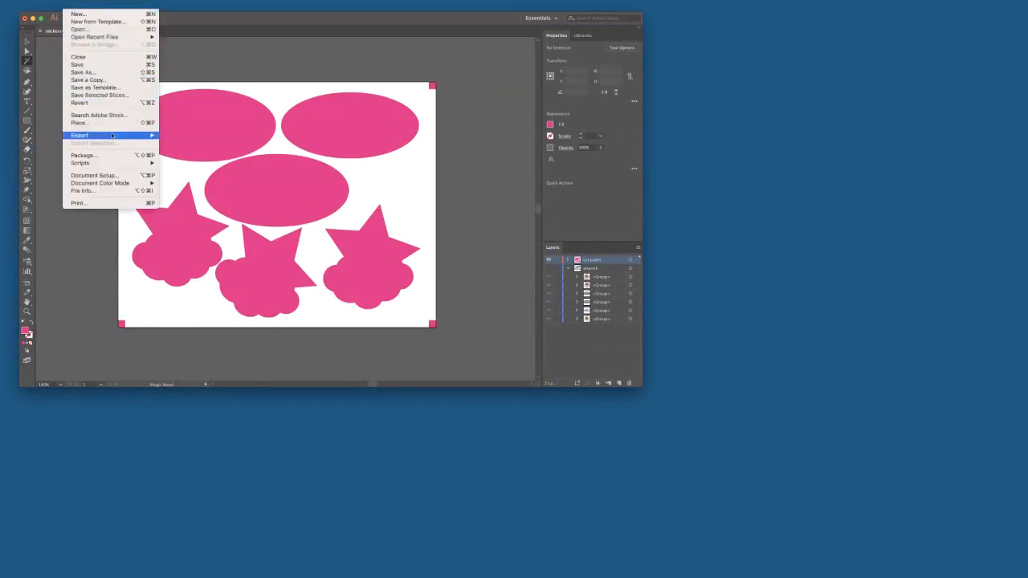
mouse_move(96, 135)
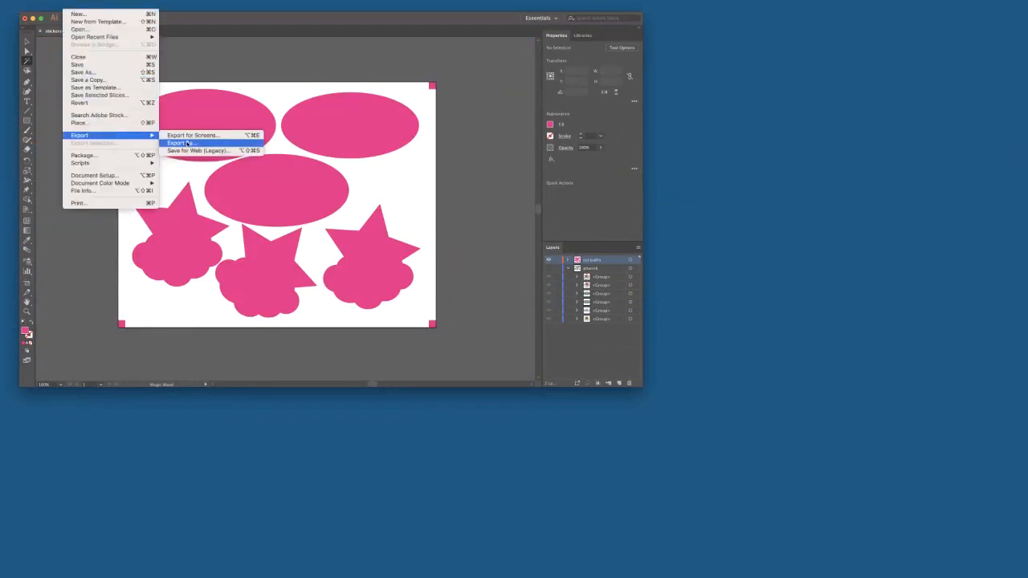
left_click(188, 143)
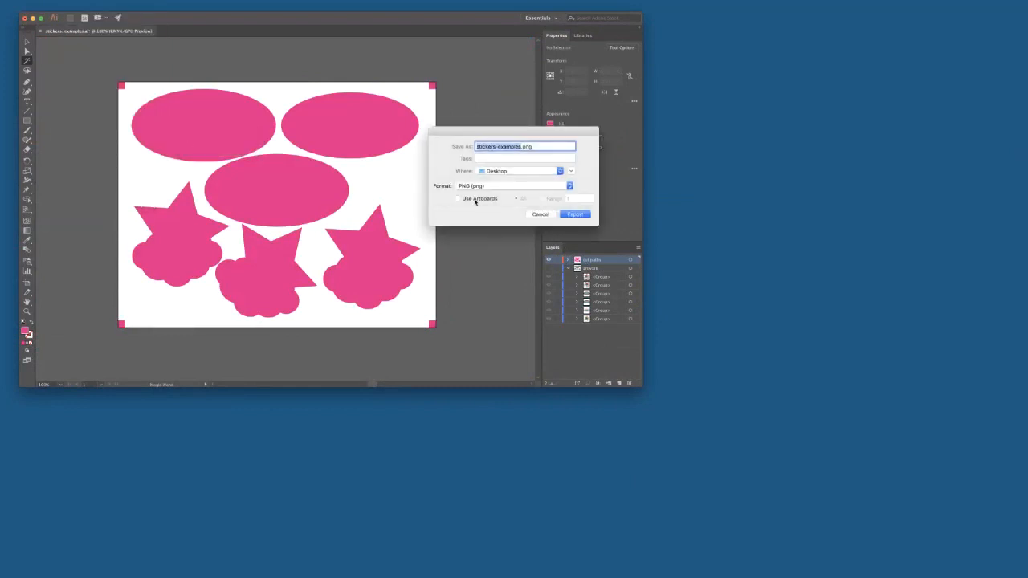
left_click(477, 202)
left_click(577, 215)
left_click_drag(77, 50, 180, 67)
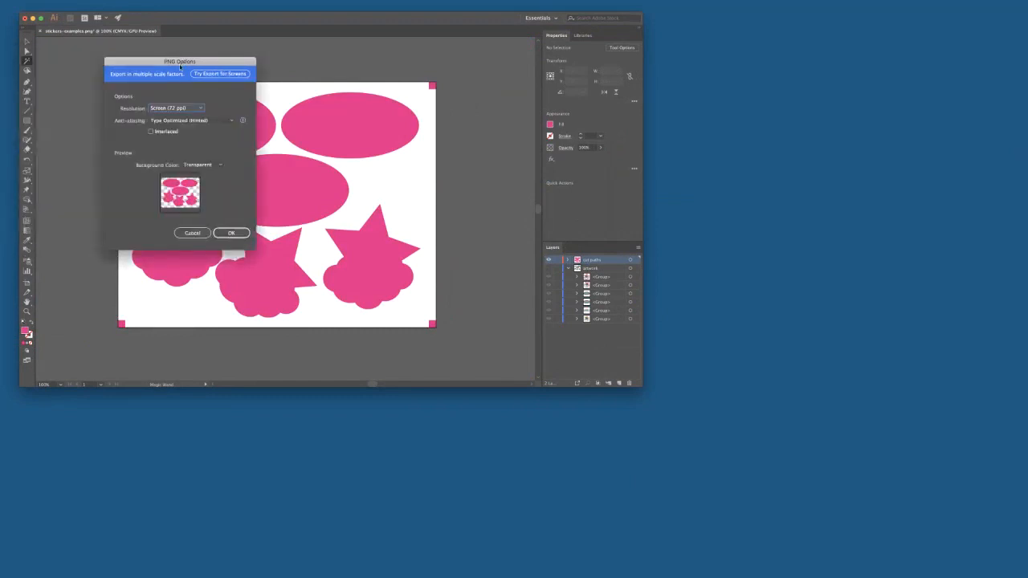
left_click(231, 233)
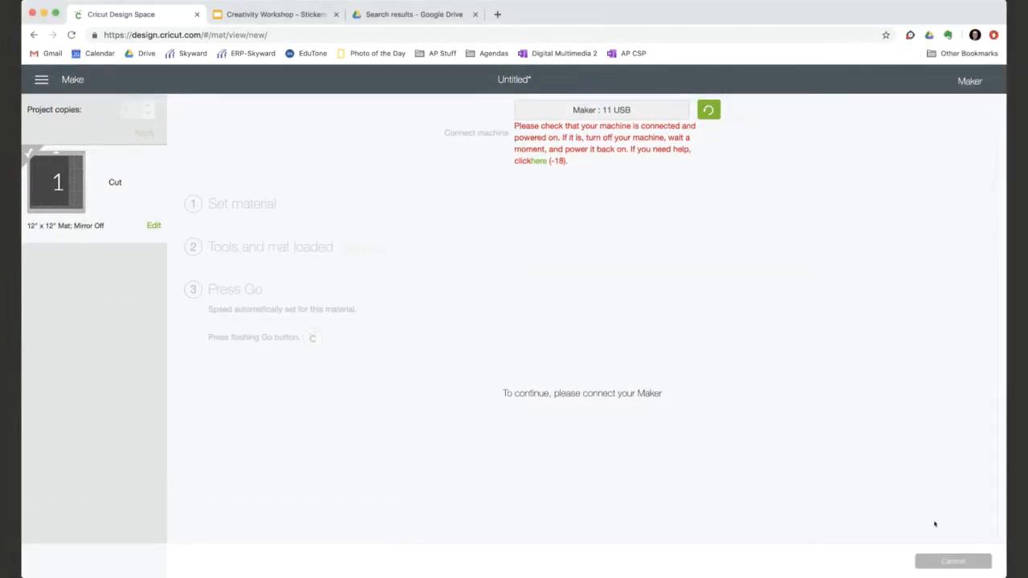
Step: Switch to Cricut Design Space, cancel the pending cut, and delete the existing square from the canvas
left_click(946, 561)
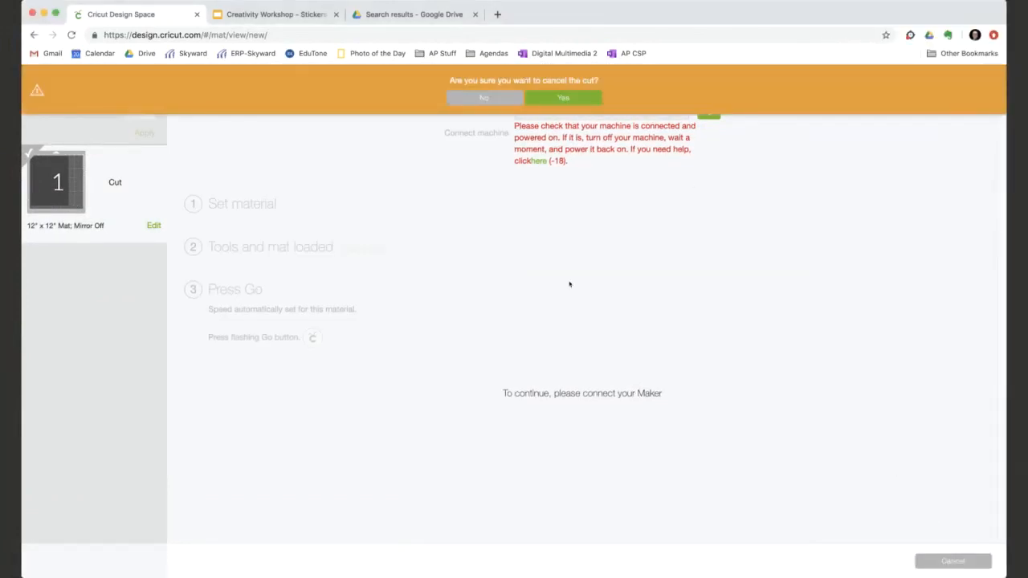
left_click(561, 106)
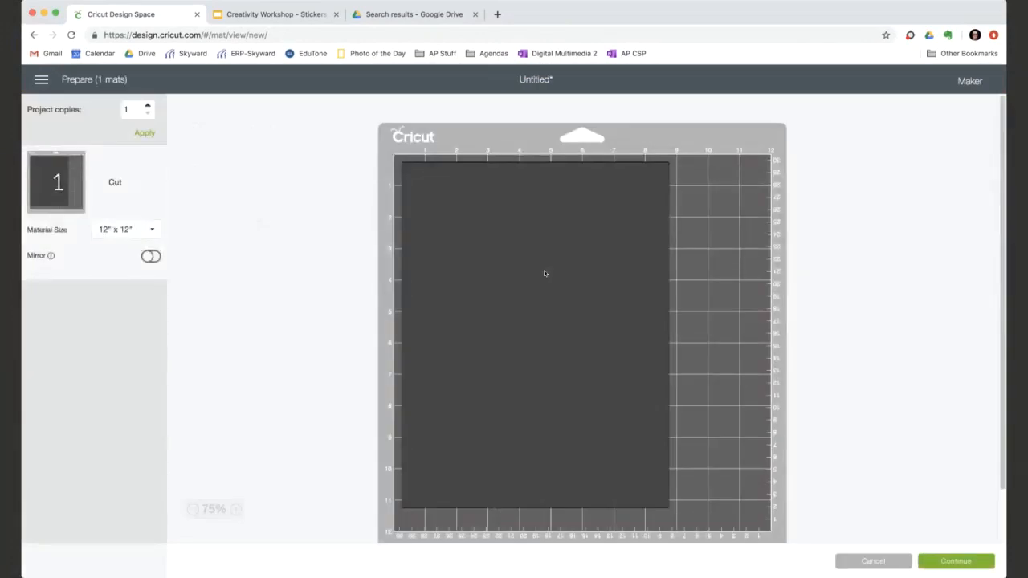
left_click(854, 565)
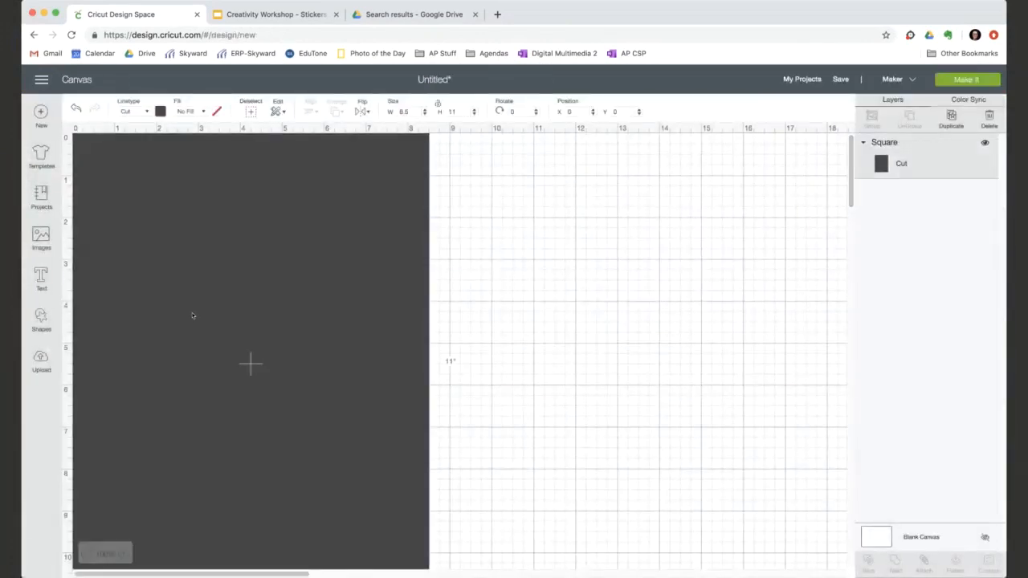
key("Delete")
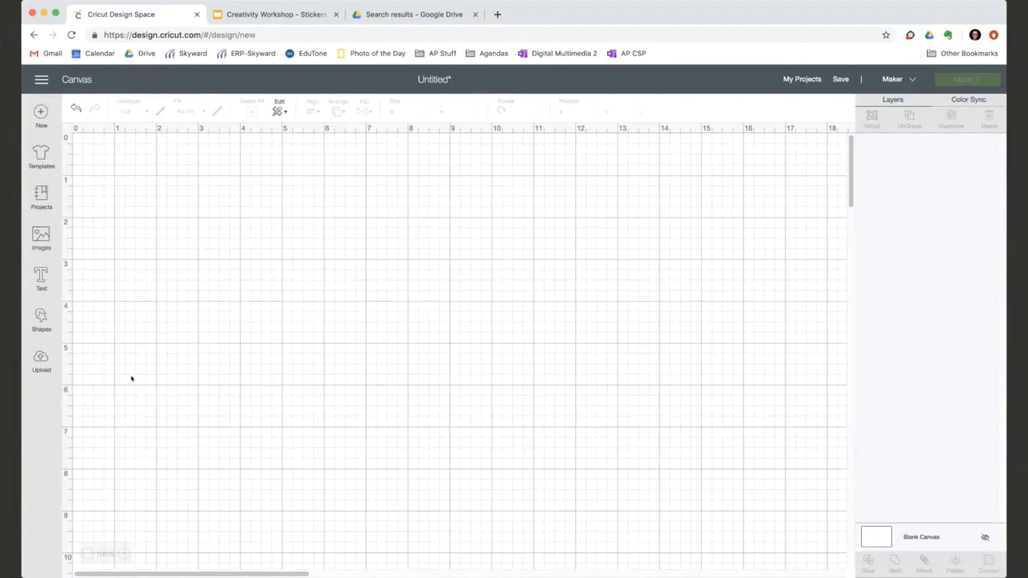
Step: Upload the exported stickers-examples-01 image from the computer
left_click(41, 361)
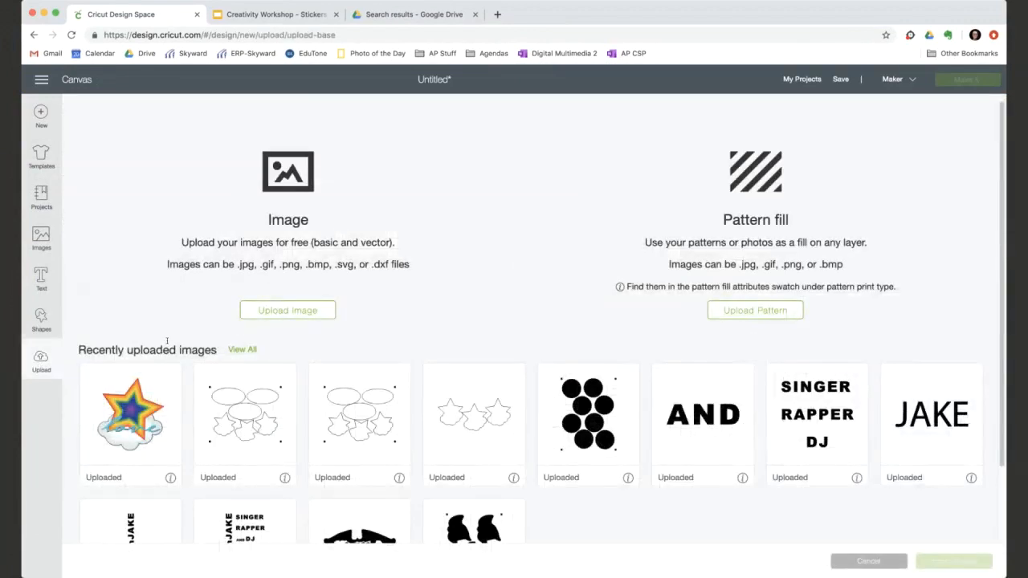
left_click(289, 313)
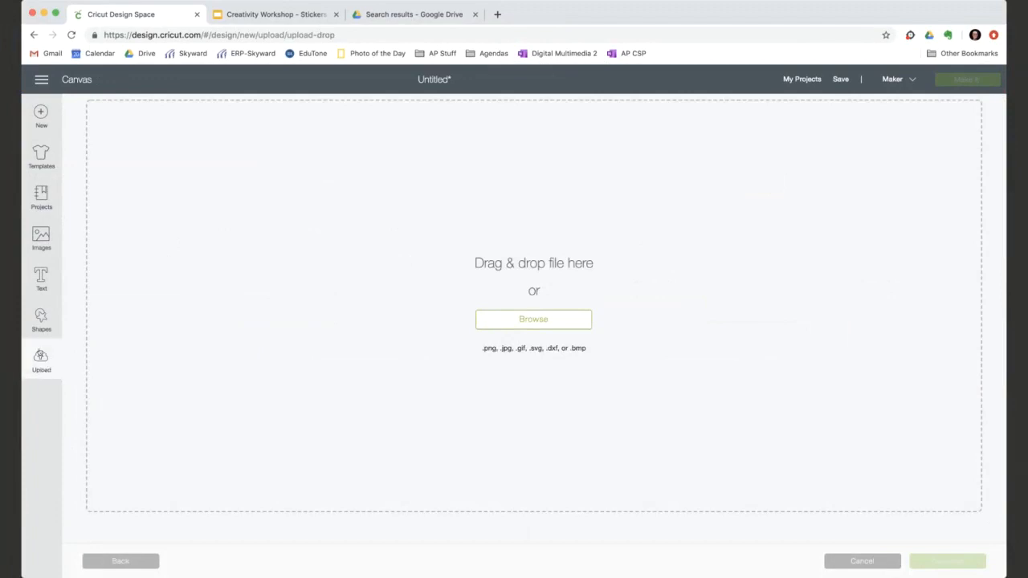
left_click(548, 318)
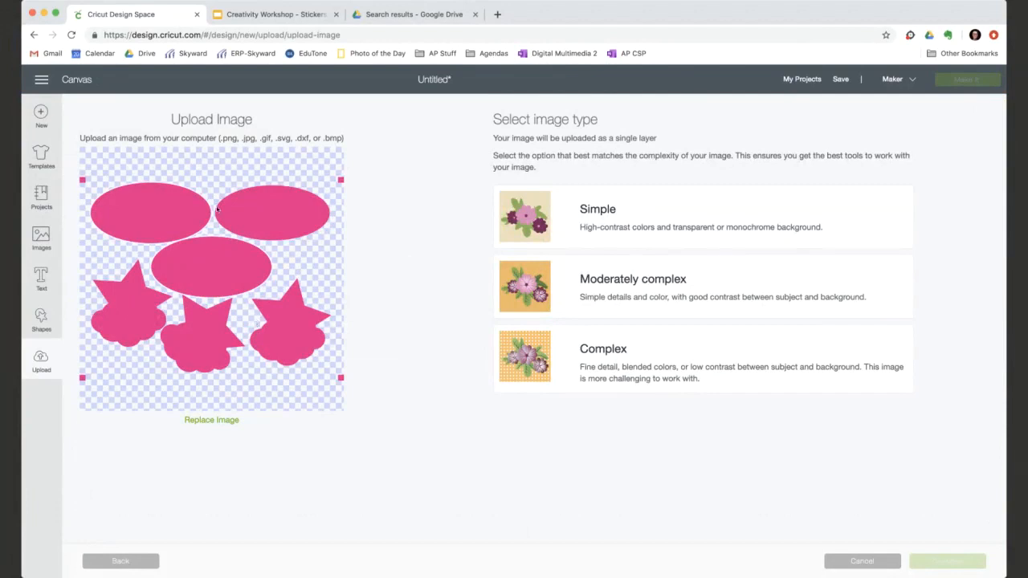
Step: Set the image type to Simple and save the upload as a Cut image named stickers-examples-01 without erasing anything
left_click(670, 217)
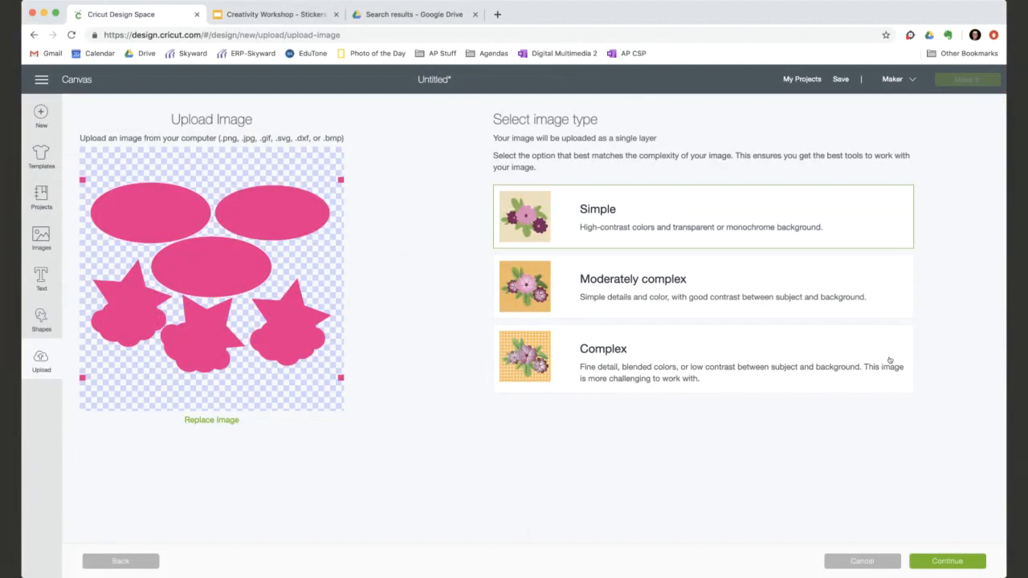
left_click(940, 563)
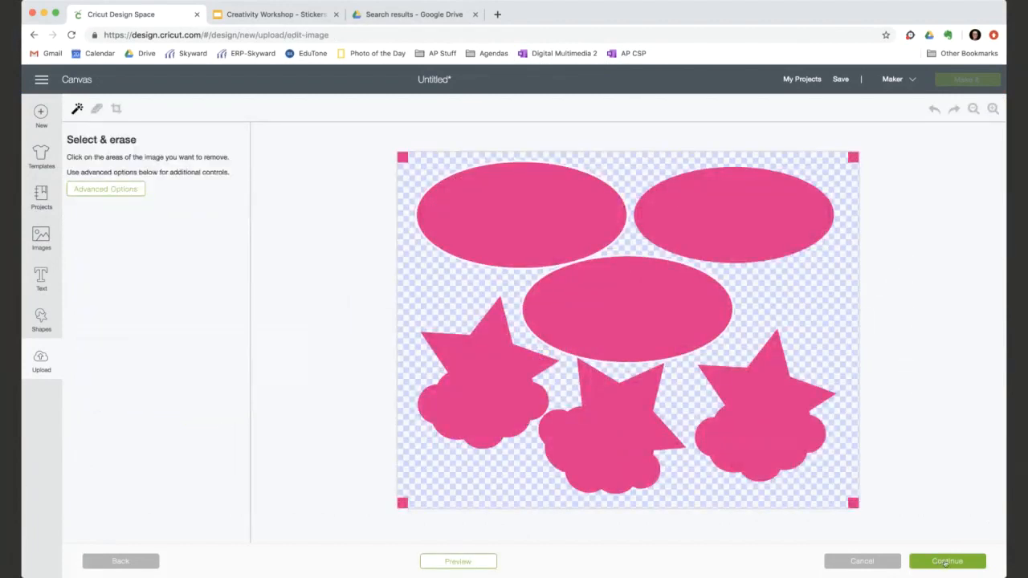
left_click(948, 562)
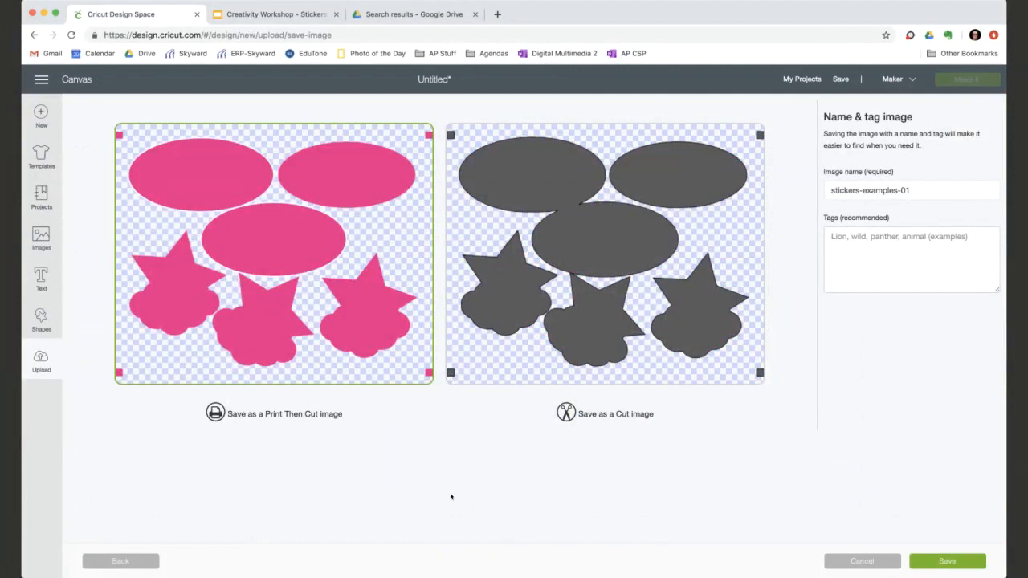
left_click(586, 340)
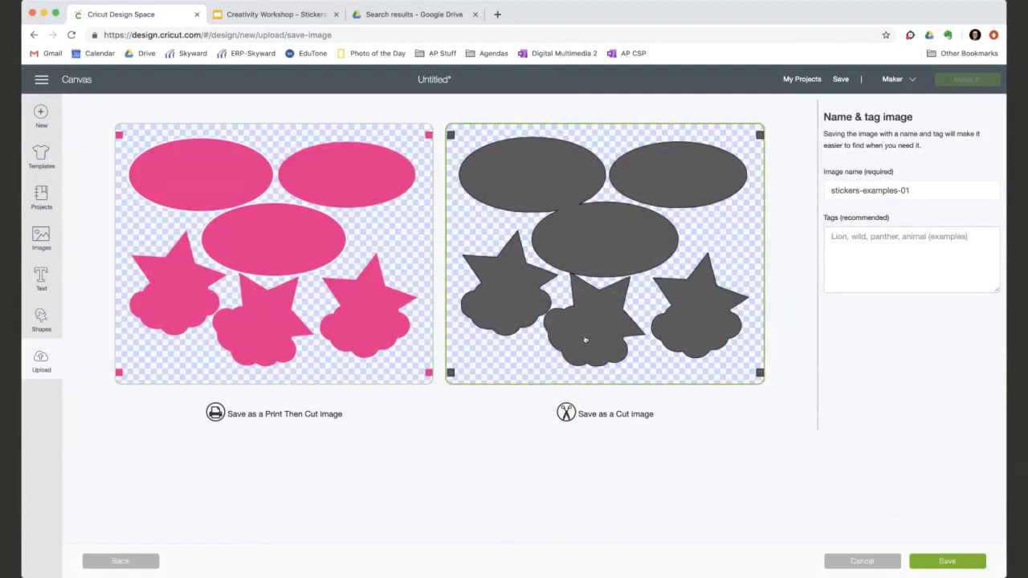
left_click(947, 561)
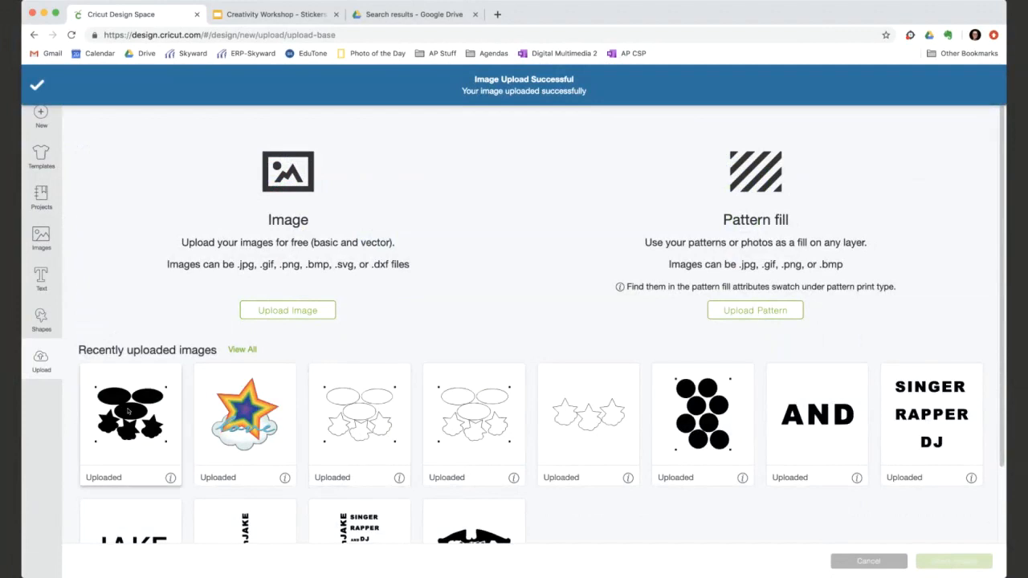
Step: Insert the uploaded cut-shapes image and move it toward the canvas origin, at about X 0.97, Y 0.69
left_click(128, 410)
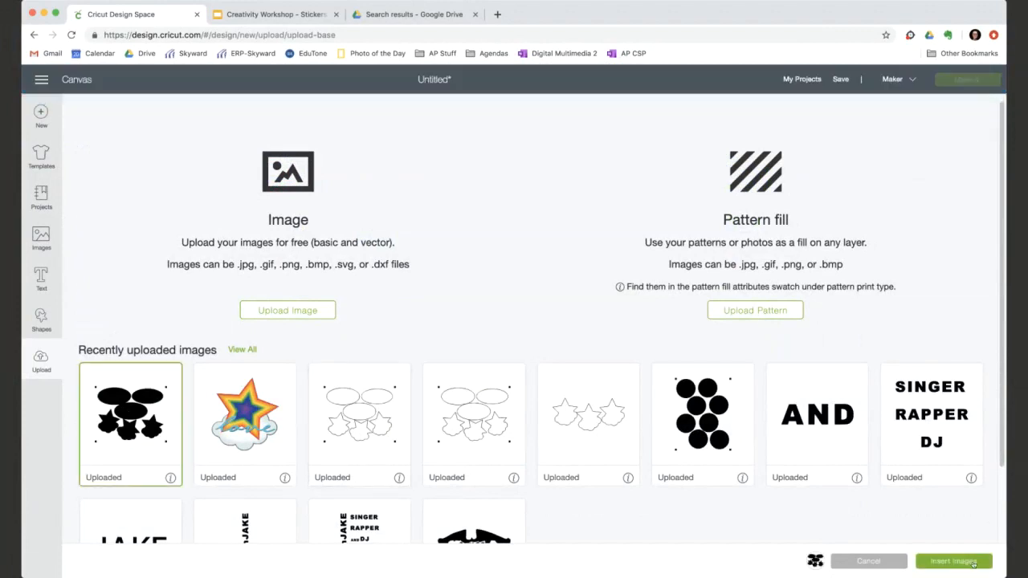
left_click(956, 561)
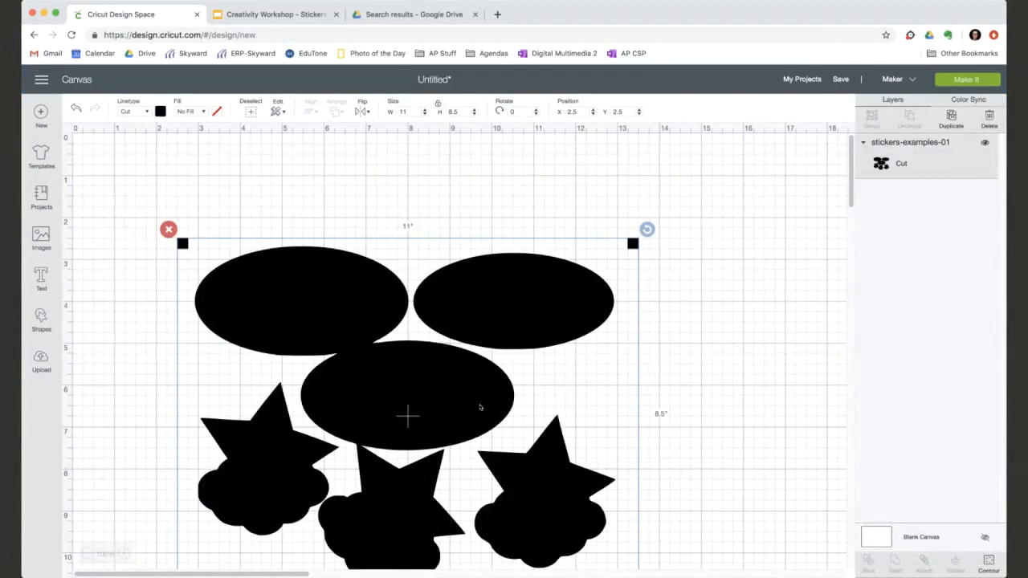
left_click_drag(479, 409, 416, 330)
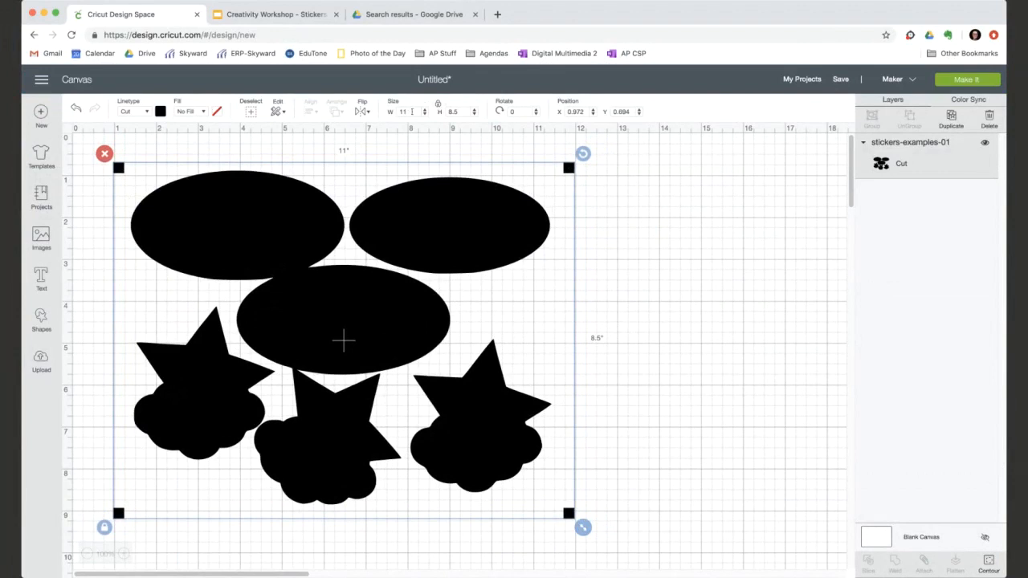
Step: Check the cut image's width and height, and send the project to the mat preview
left_click(412, 112)
left_click(454, 112)
left_click(969, 82)
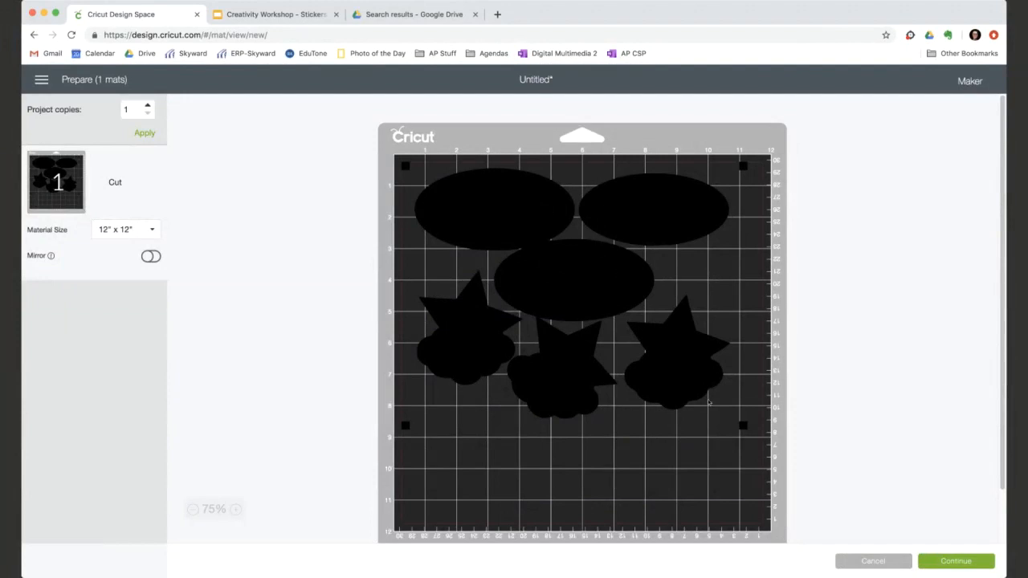
Step: Rotate the whole group of cut shapes 90° clockwise on the 12" x 12" mat
left_click(709, 402)
left_click_drag(759, 157, 409, 93)
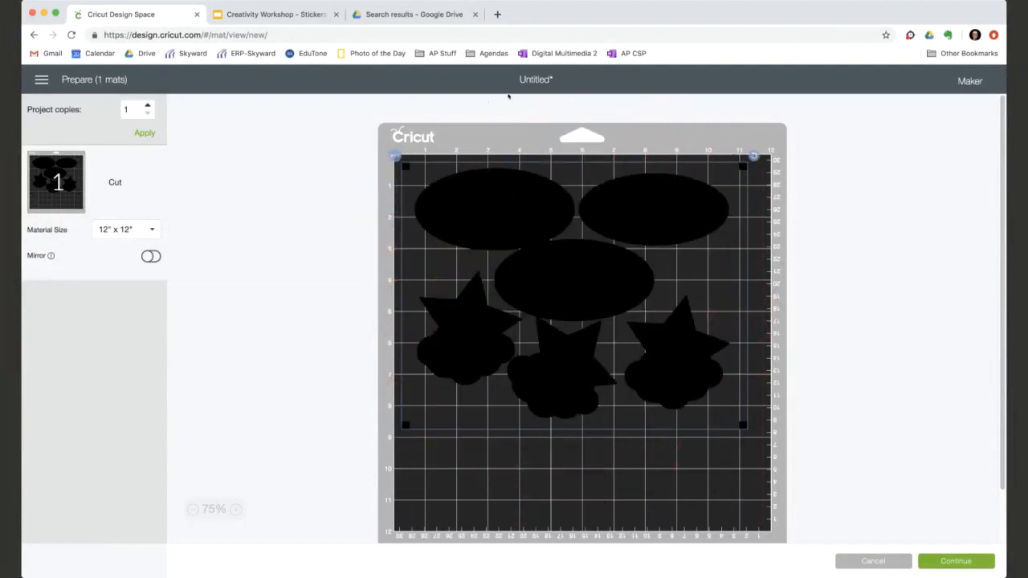
left_click_drag(756, 158, 616, 356)
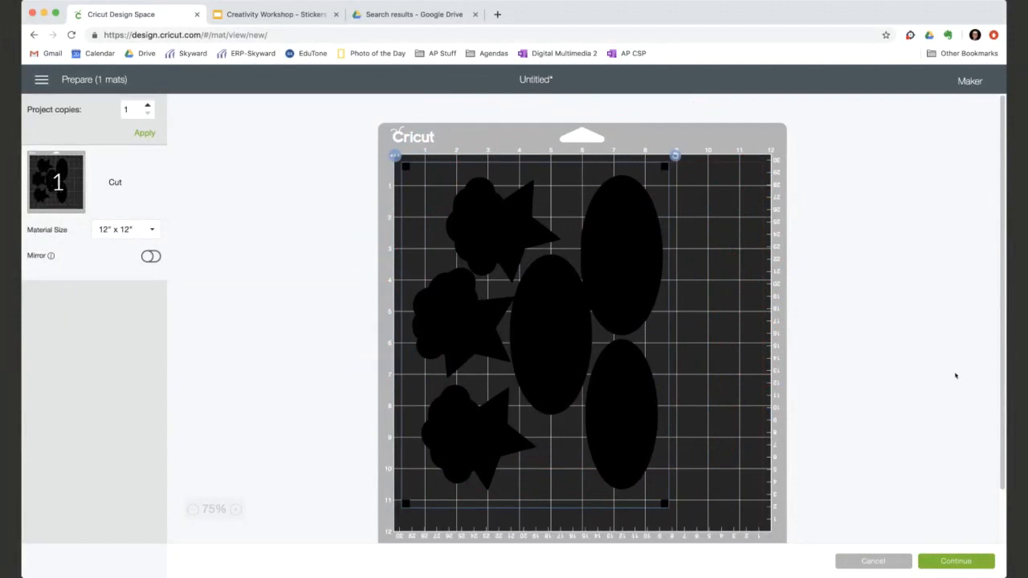
Step: Continue to the material setup for the cut, and cancel the cut with confirmation
left_click(957, 562)
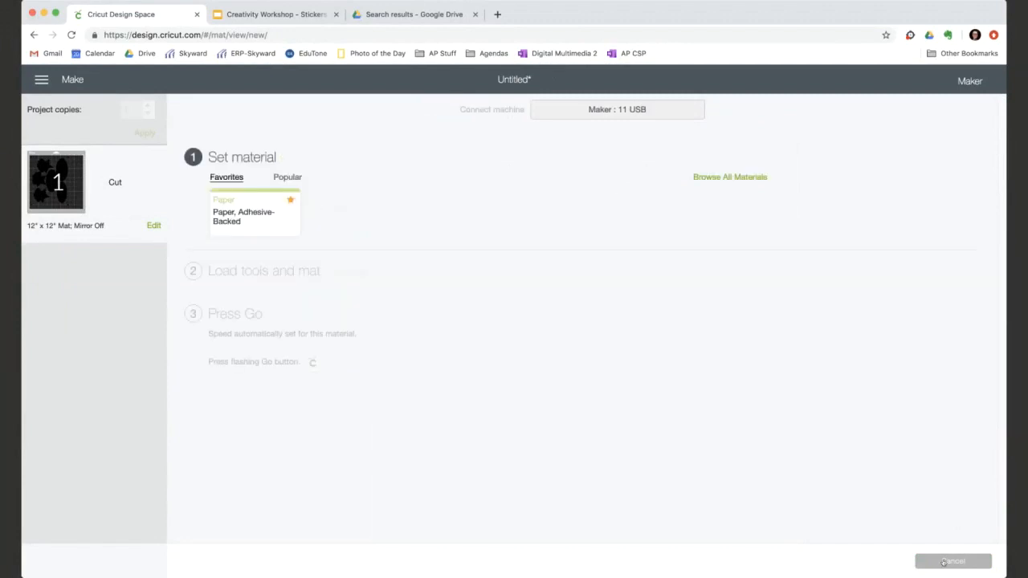
left_click(945, 563)
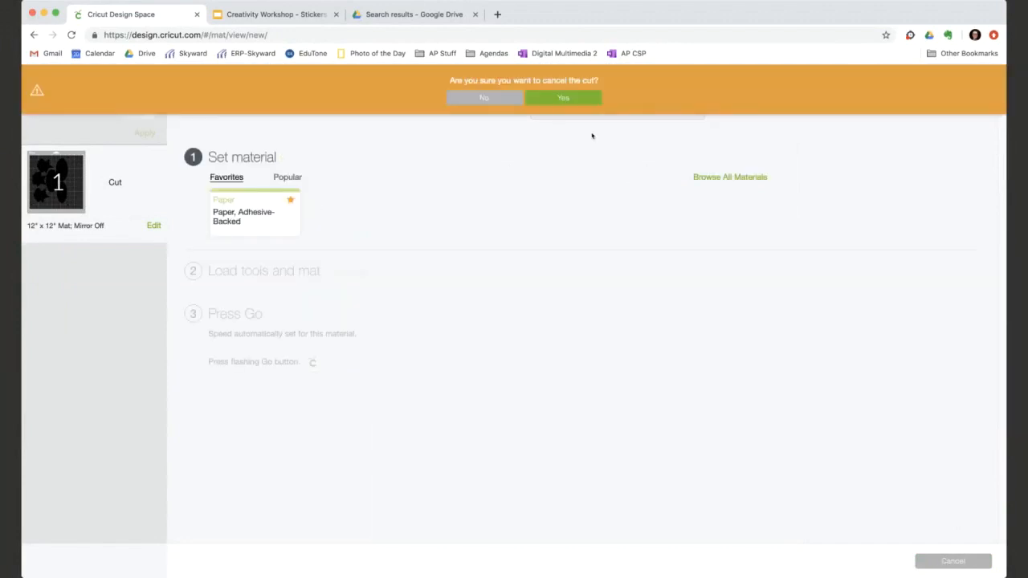
left_click(572, 100)
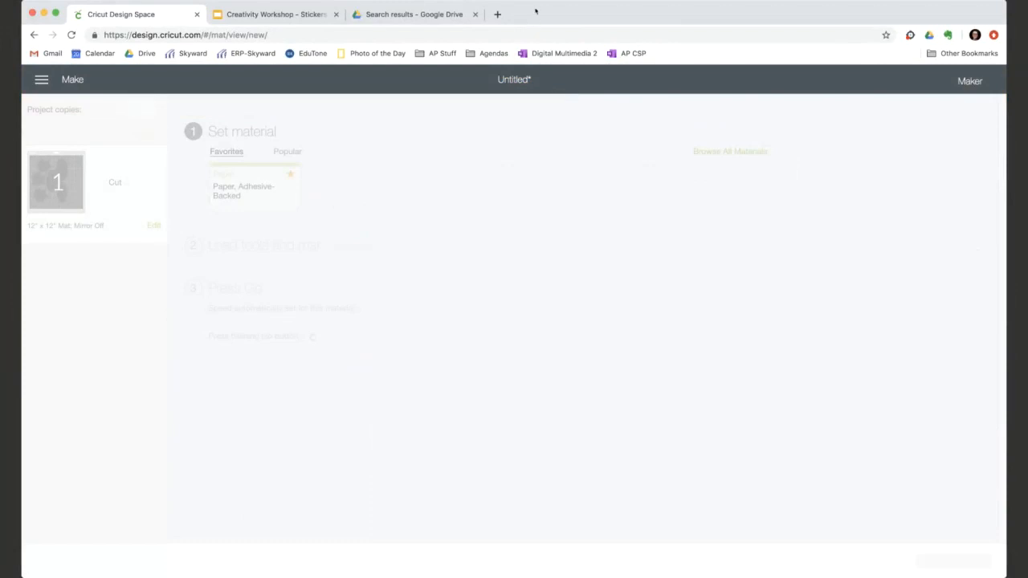